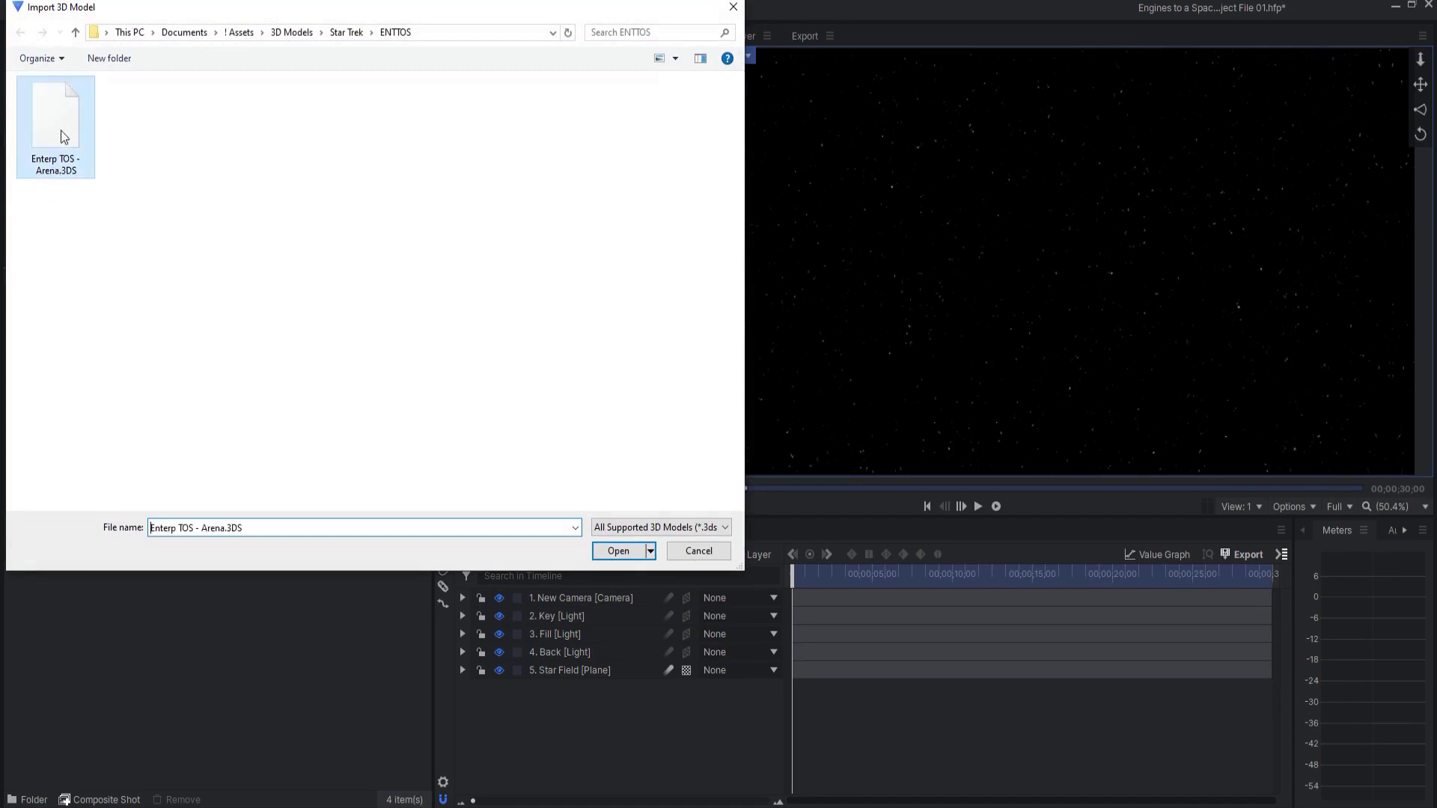
Open Enterp TOS - Arena.3DS and spin its preview to a front-quarter view
{"action": "left_click", "coordinate": [619, 551]}
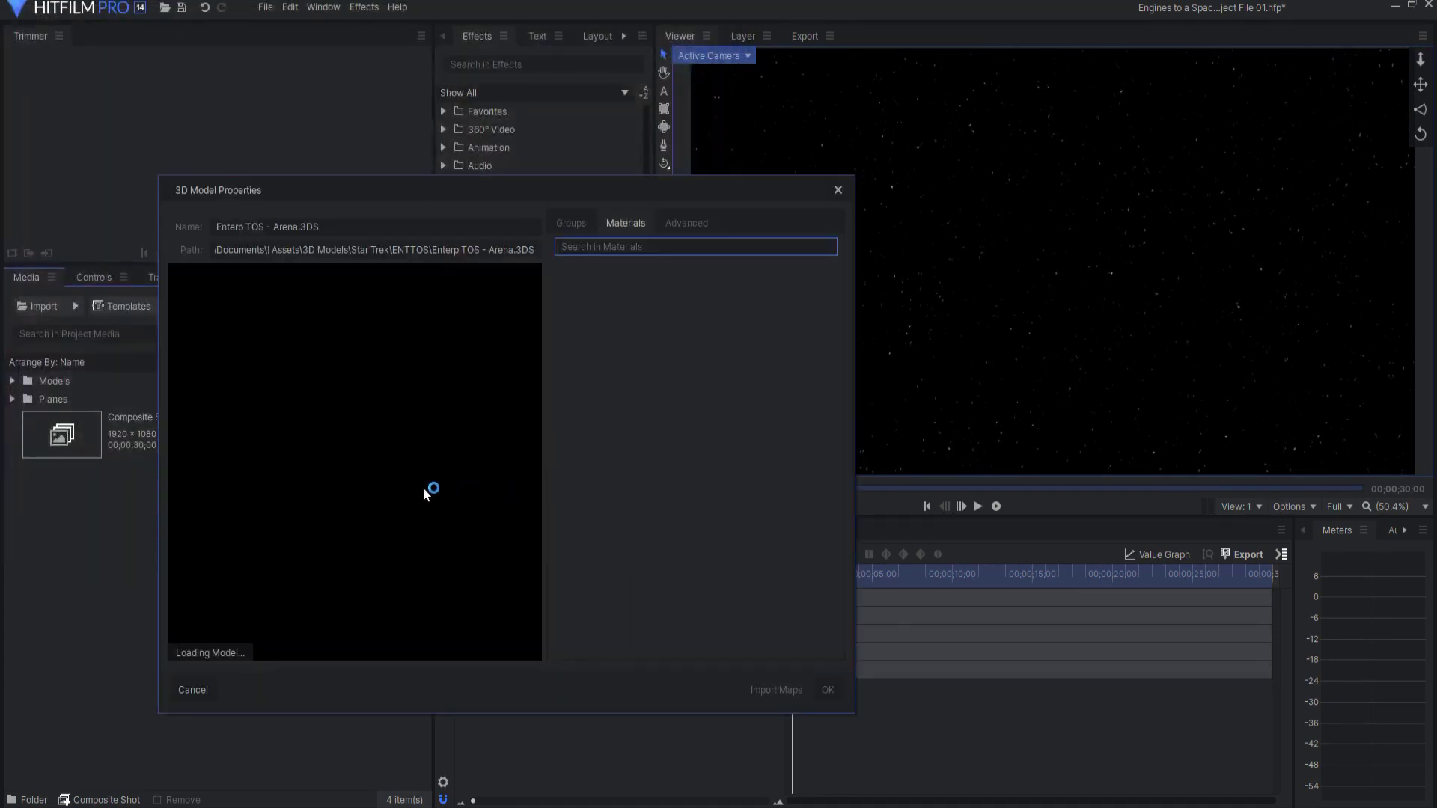
{"action": "mouse_move", "coordinate": [326, 466]}
{"action": "left_mouse_down"}
{"action": "mouse_move", "coordinate": [384, 497]}
{"action": "mouse_move", "coordinate": [430, 488]}
{"action": "mouse_move", "coordinate": [430, 389]}
{"action": "mouse_move", "coordinate": [258, 464]}
{"action": "left_mouse_up"}
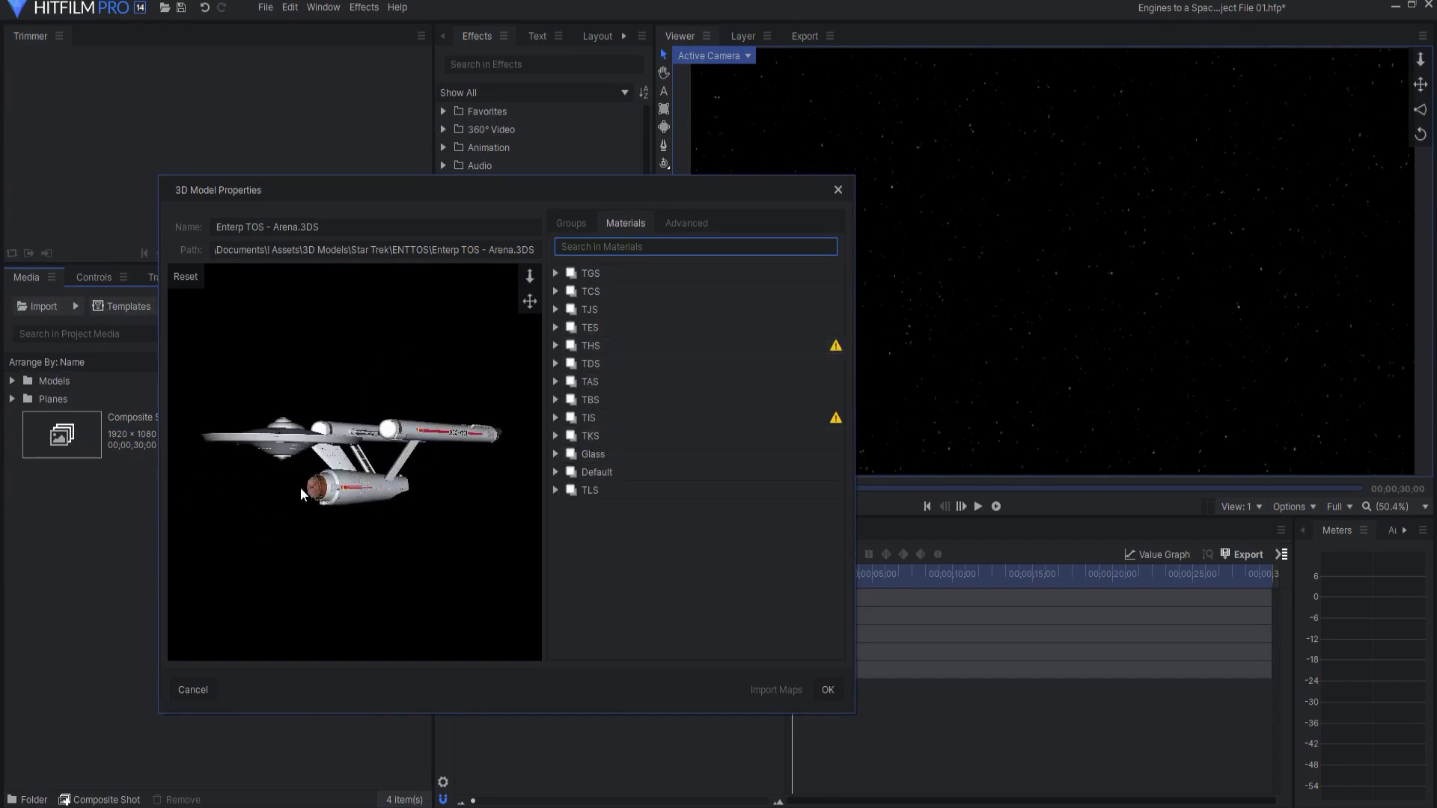
{"action": "mouse_move", "coordinate": [299, 487]}
{"action": "left_mouse_down"}
{"action": "mouse_move", "coordinate": [441, 477]}
{"action": "mouse_move", "coordinate": [380, 528]}
{"action": "left_mouse_up"}
{"action": "scroll", "coordinate": [380, 528], "scroll_direction": "up", "scroll_amount": 5}
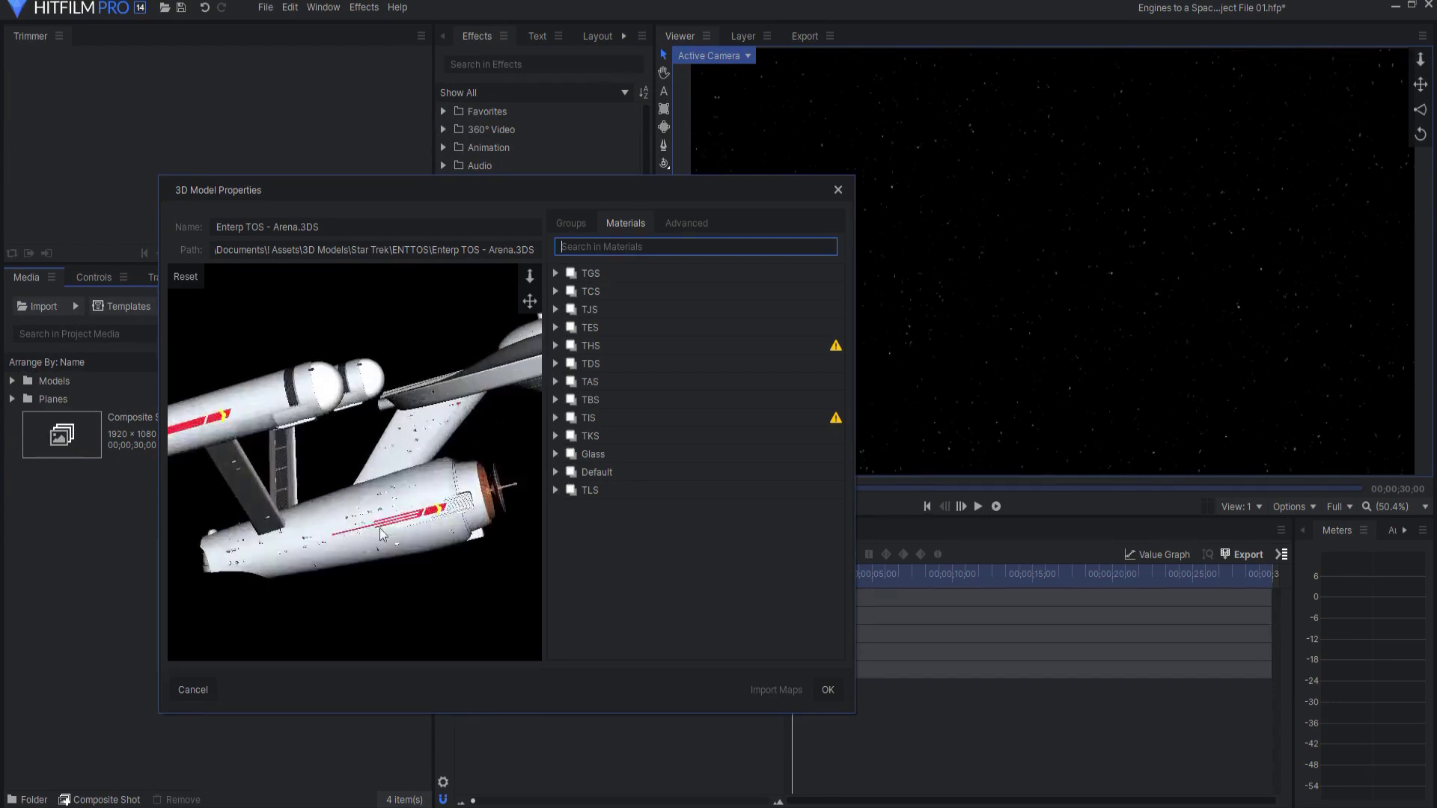
Preview the TCS, TLS, Default, Glass, TIS, TBS and TJS materials, then confirm the import
{"action": "left_click", "coordinate": [590, 291]}
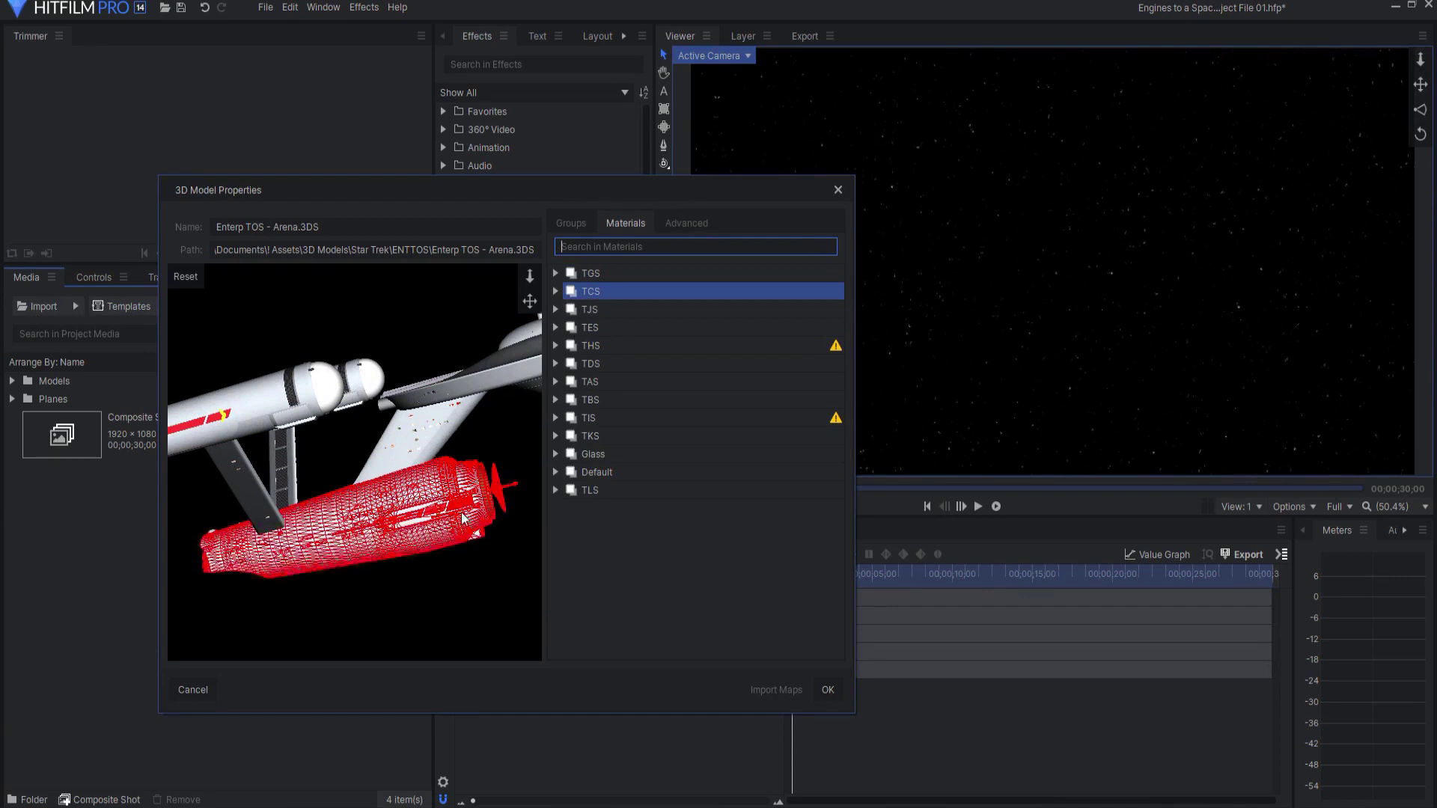
{"action": "left_click", "coordinate": [589, 492]}
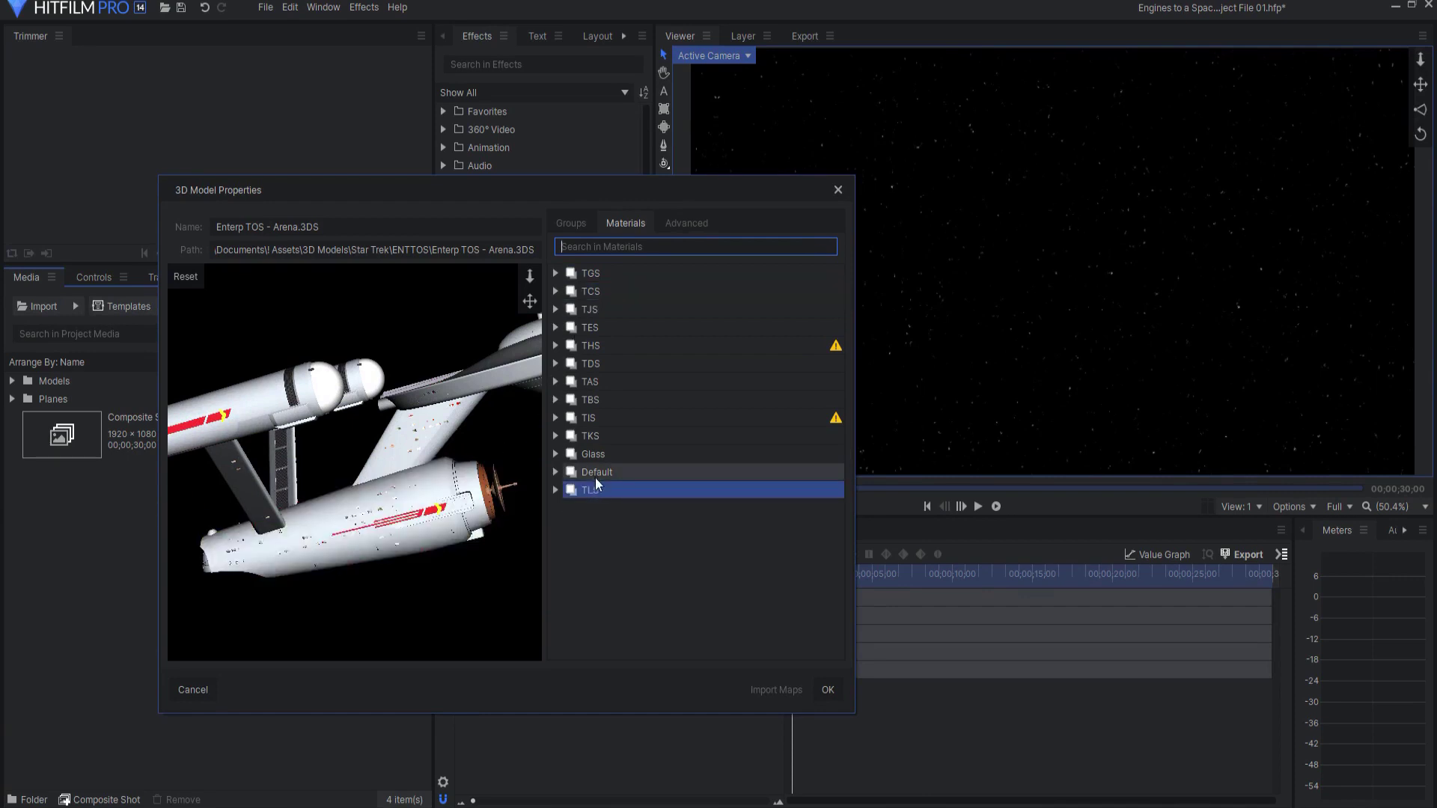
{"action": "left_click", "coordinate": [599, 452]}
{"action": "left_click", "coordinate": [595, 417]}
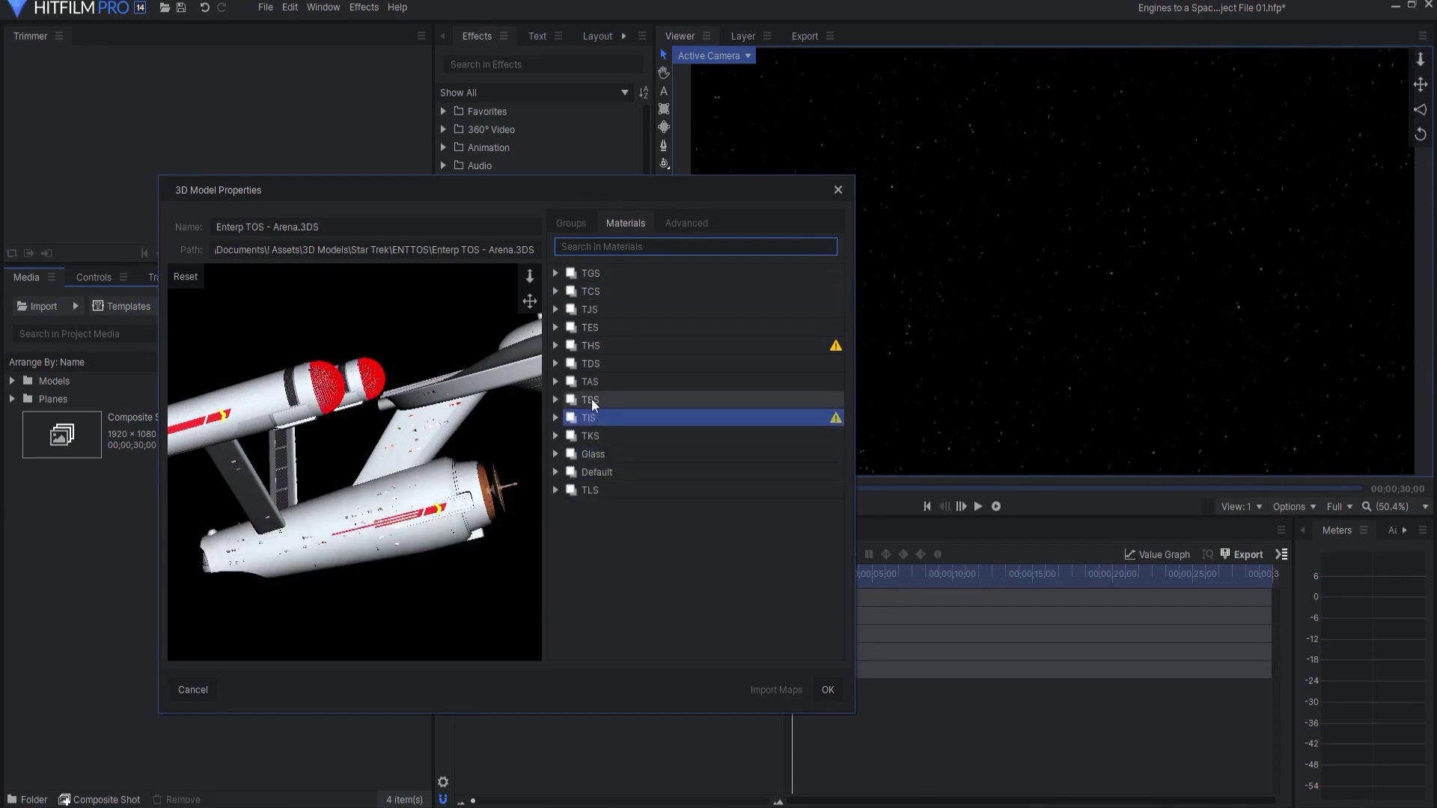
{"action": "left_click", "coordinate": [613, 399]}
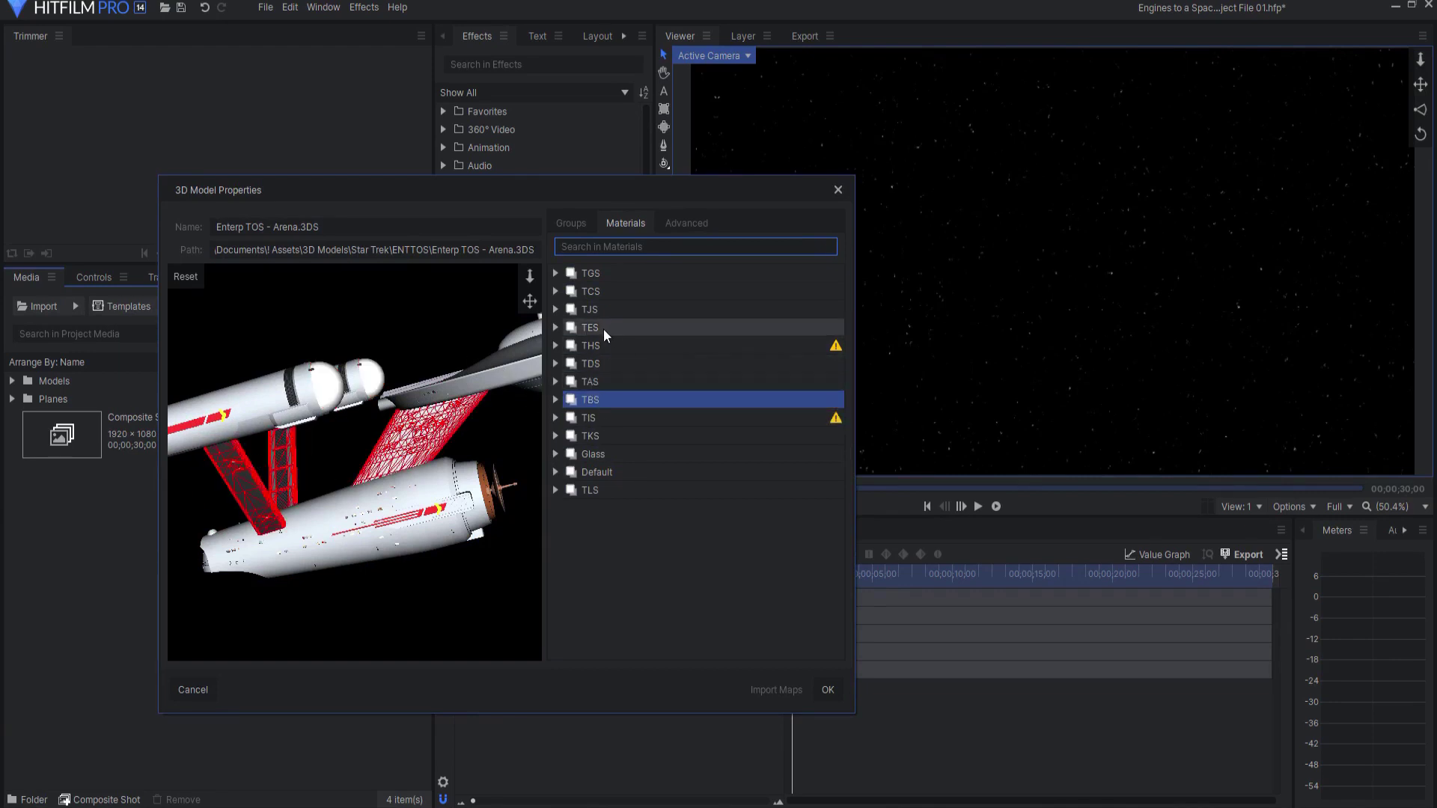
{"action": "left_click", "coordinate": [596, 310]}
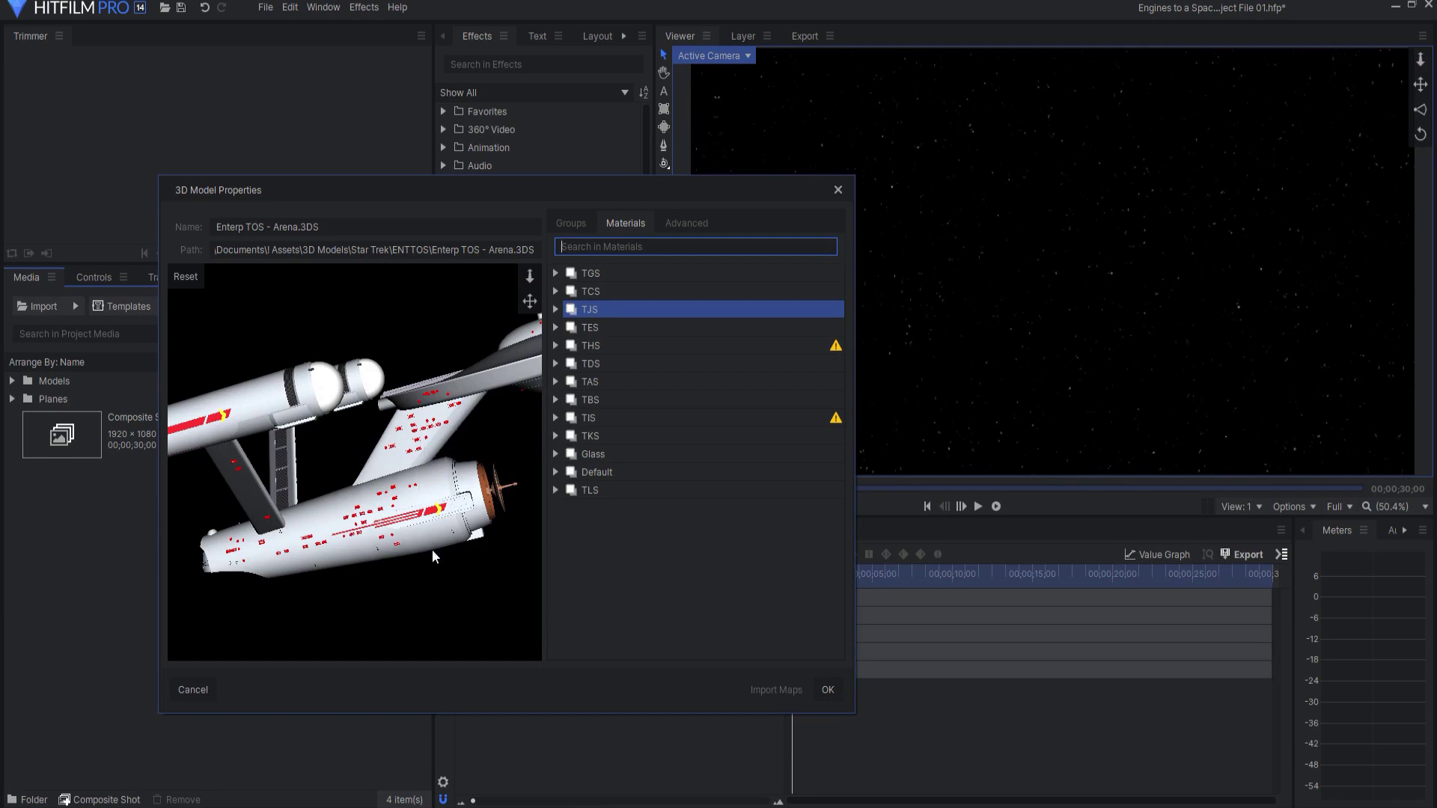
{"action": "left_click", "coordinate": [829, 689]}
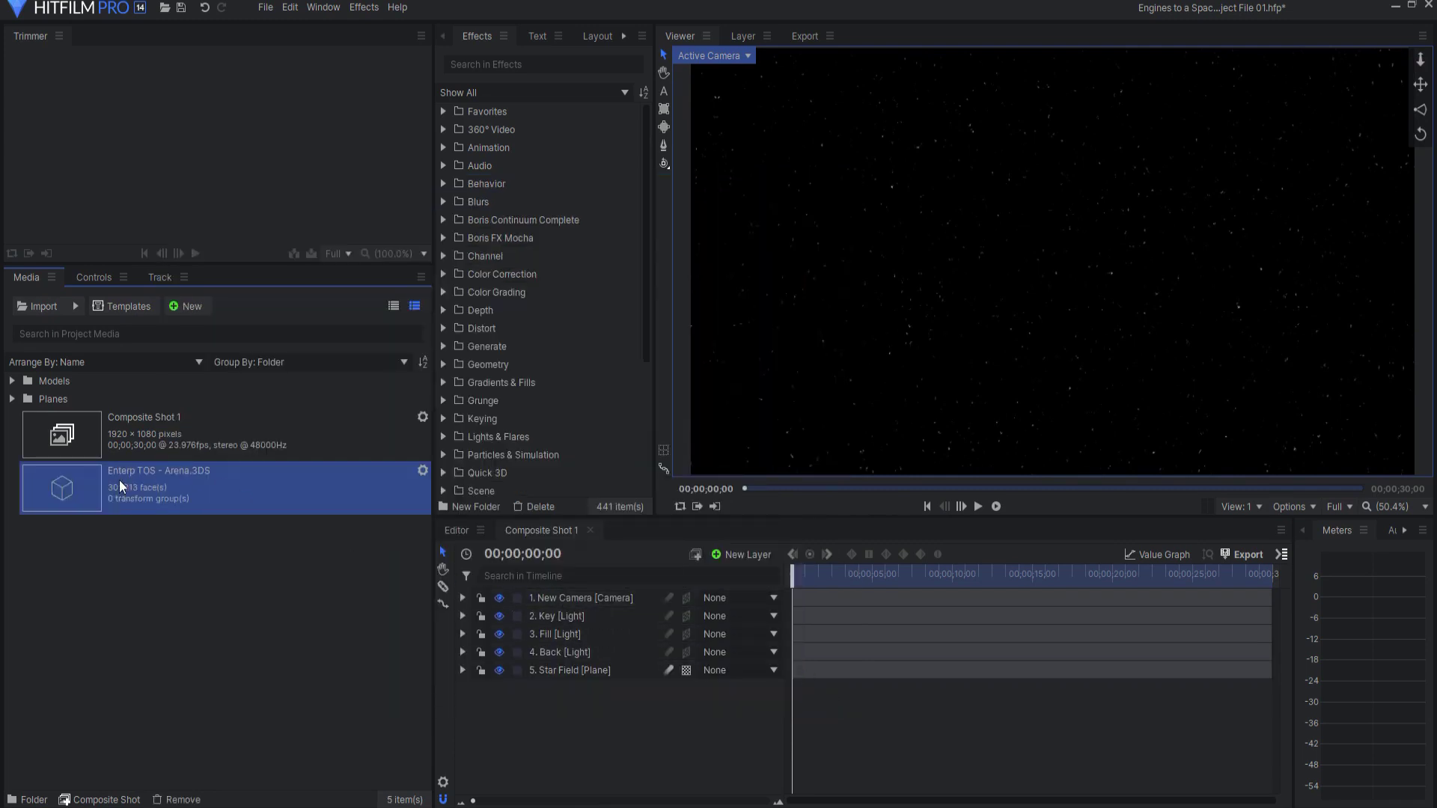
Place the Enterprise model above the star field and add a new 3D point layer
{"action": "mouse_move", "coordinate": [119, 479]}
{"action": "left_mouse_down"}
{"action": "mouse_move", "coordinate": [586, 645]}
{"action": "mouse_move", "coordinate": [572, 659]}
{"action": "left_mouse_up"}
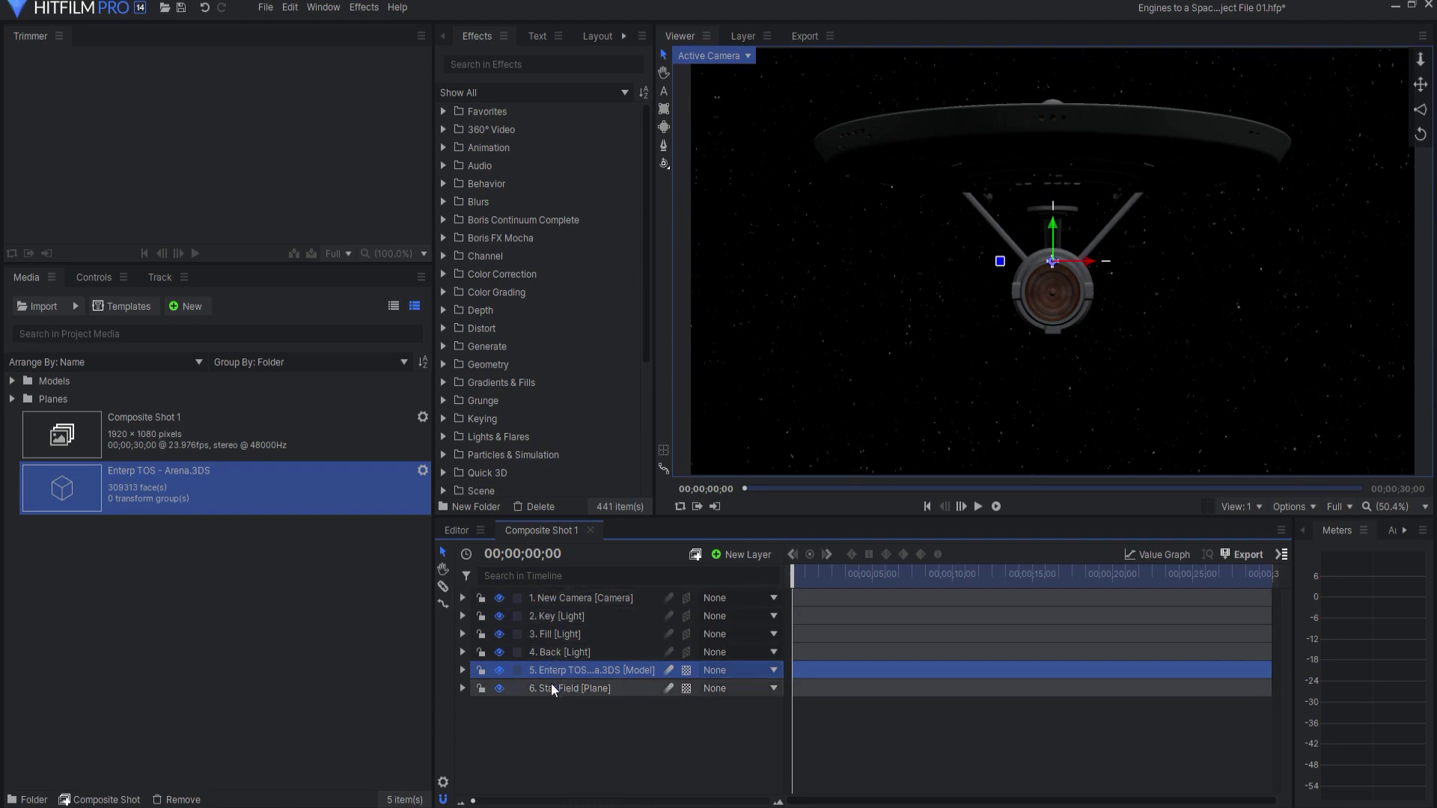
{"action": "left_click", "coordinate": [737, 554]}
{"action": "left_click", "coordinate": [743, 659]}
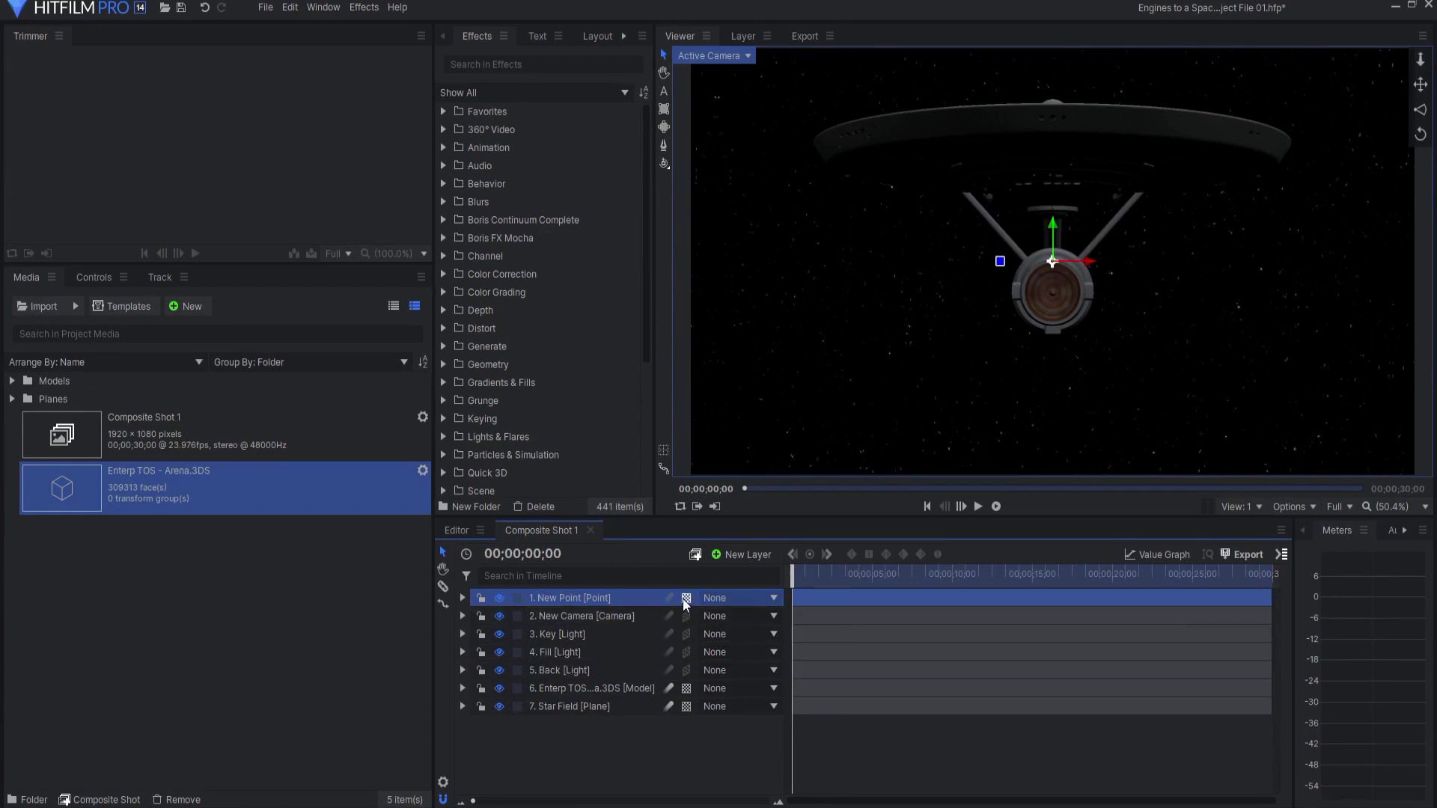
{"action": "left_click", "coordinate": [711, 635]}
Set the Enterprise model's Transform parent to the New Point
{"action": "left_click", "coordinate": [573, 689]}
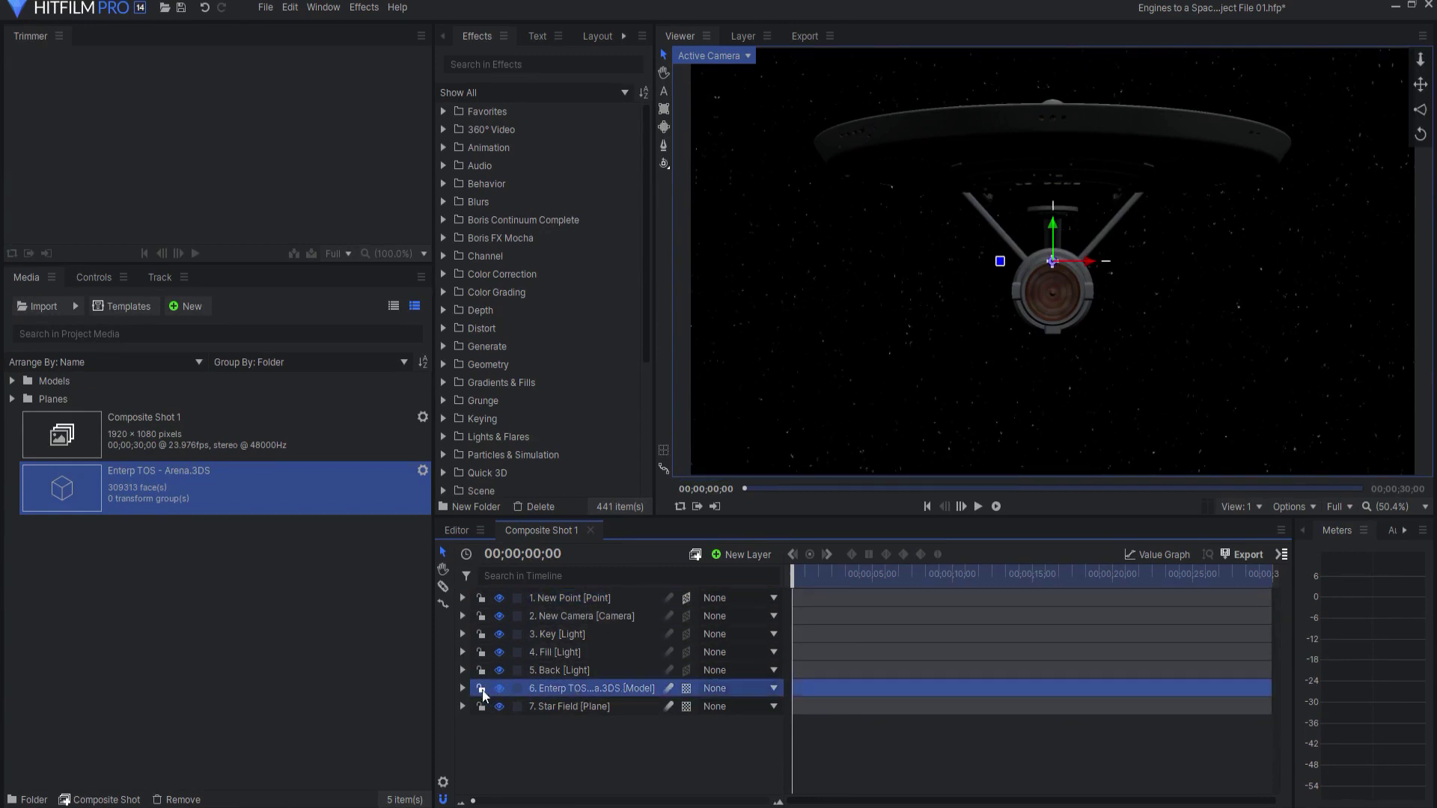
{"action": "left_click", "coordinate": [462, 689]}
{"action": "left_click", "coordinate": [477, 760]}
{"action": "scroll", "coordinate": [496, 745], "scroll_direction": "down", "scroll_amount": 2}
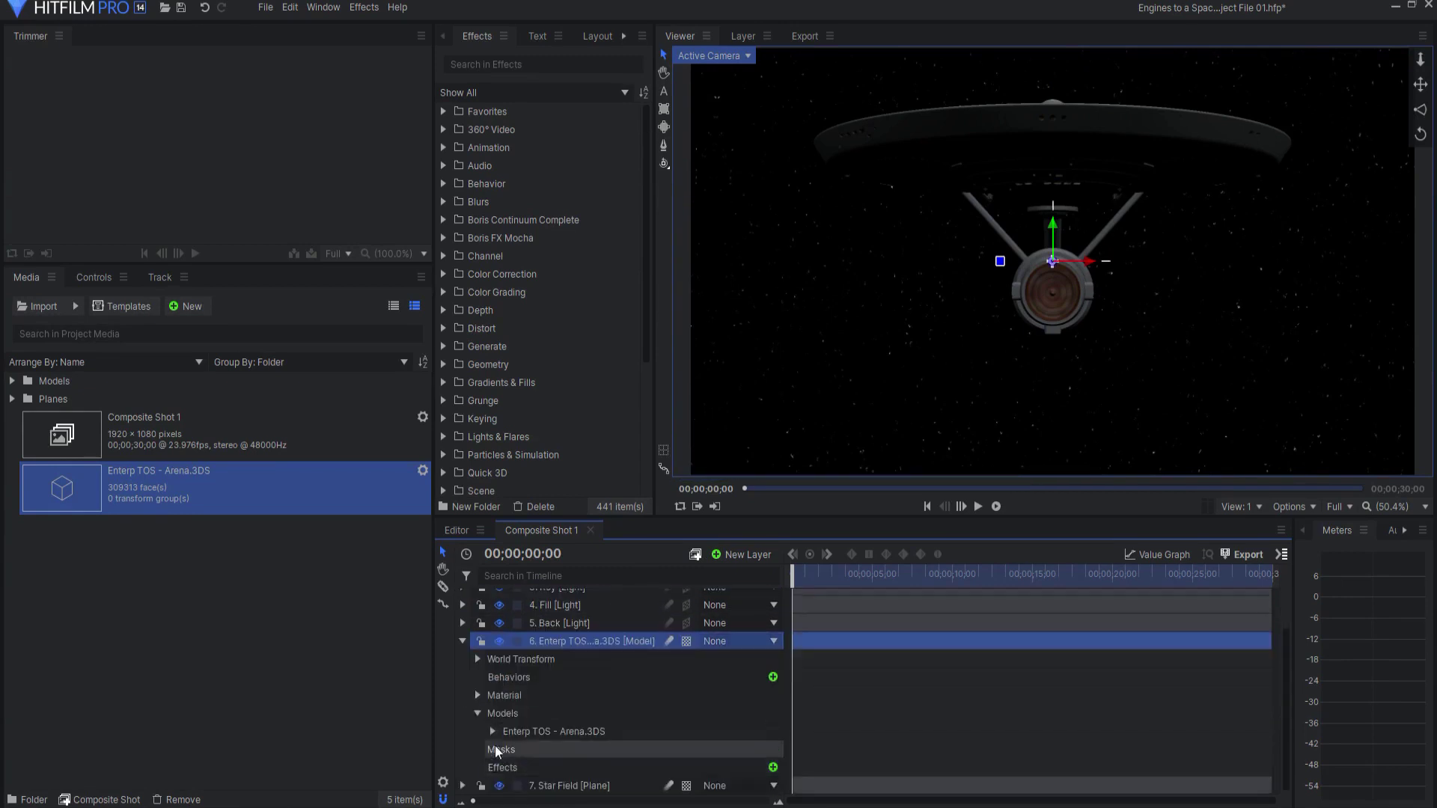
{"action": "left_click", "coordinate": [492, 731]}
{"action": "left_click", "coordinate": [723, 749]}
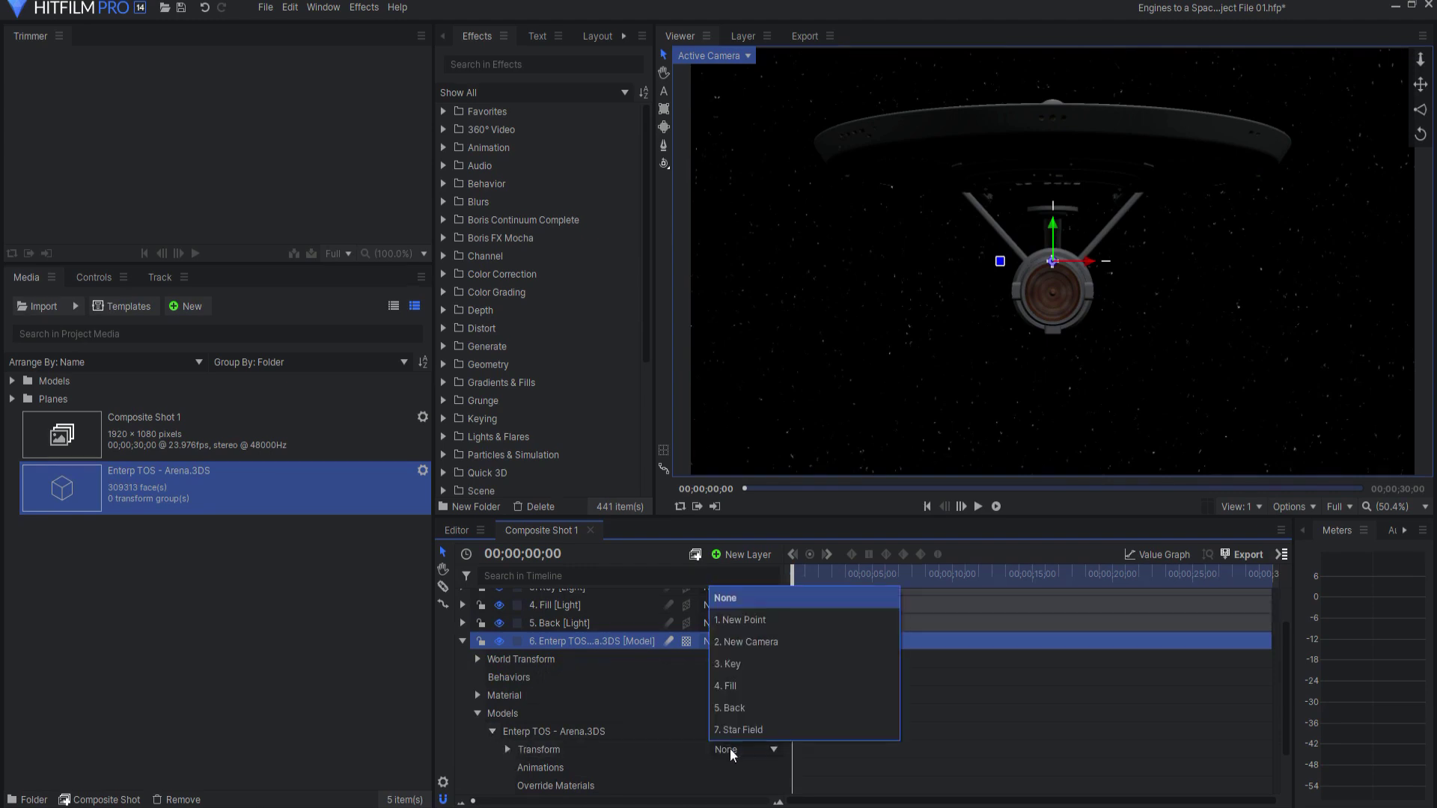
{"action": "left_click", "coordinate": [739, 618]}
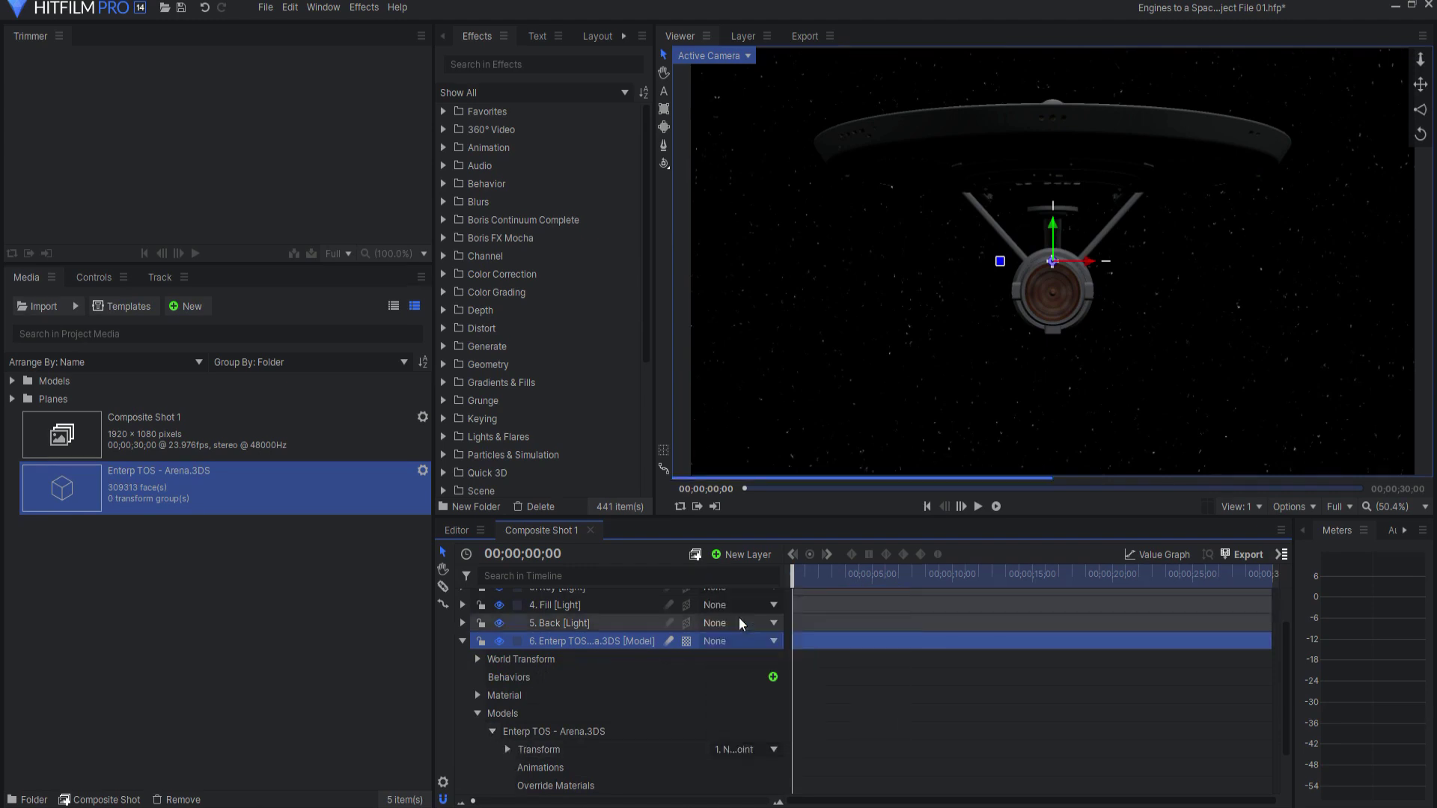
{"action": "left_click", "coordinate": [462, 641]}
{"action": "left_click", "coordinate": [531, 757]}
Keyframe the New Point's Rotation (Y) from the start to the end of the shot
{"action": "left_click", "coordinate": [572, 597]}
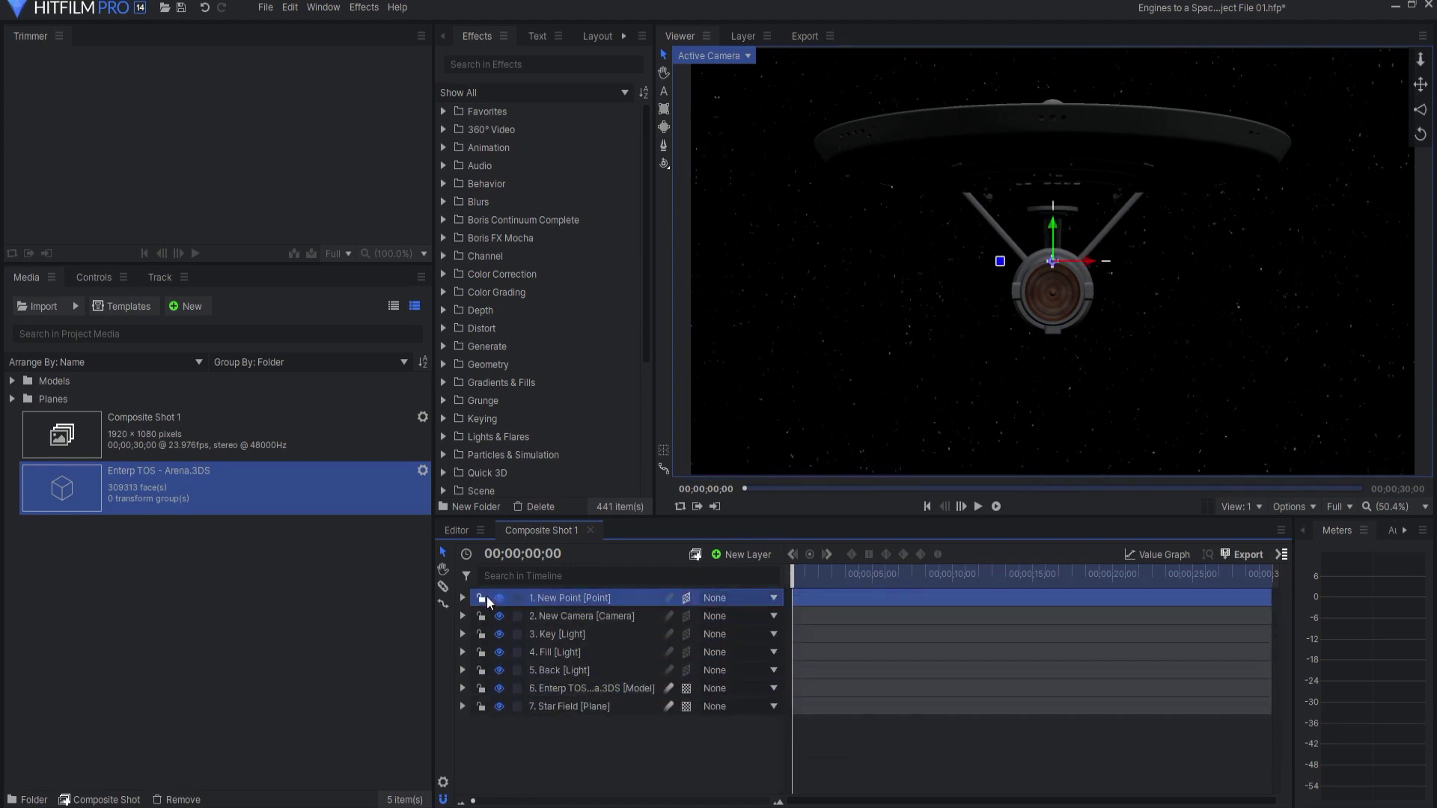
{"action": "left_click", "coordinate": [462, 599]}
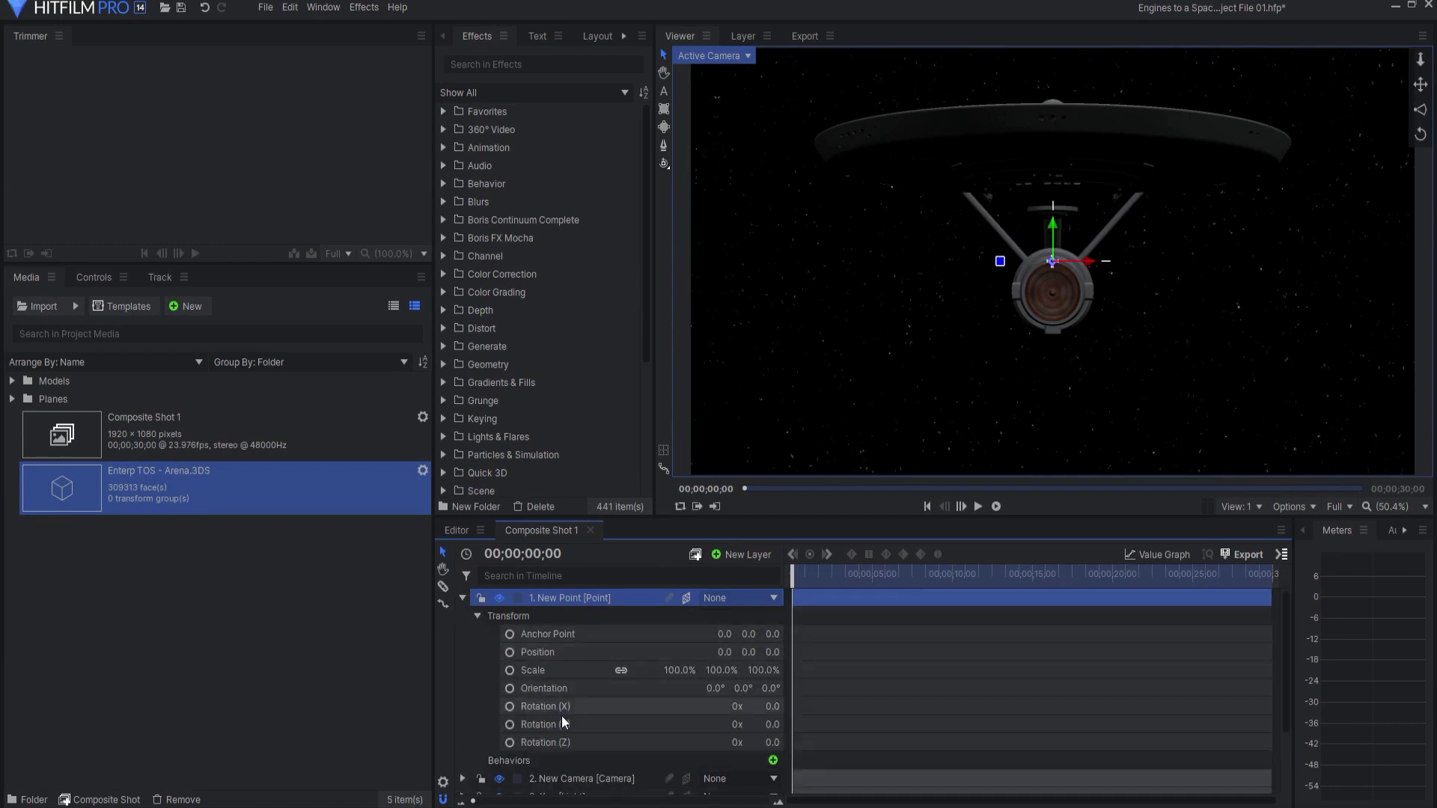
{"action": "left_click", "coordinate": [509, 724]}
{"action": "key", "text": "End"}
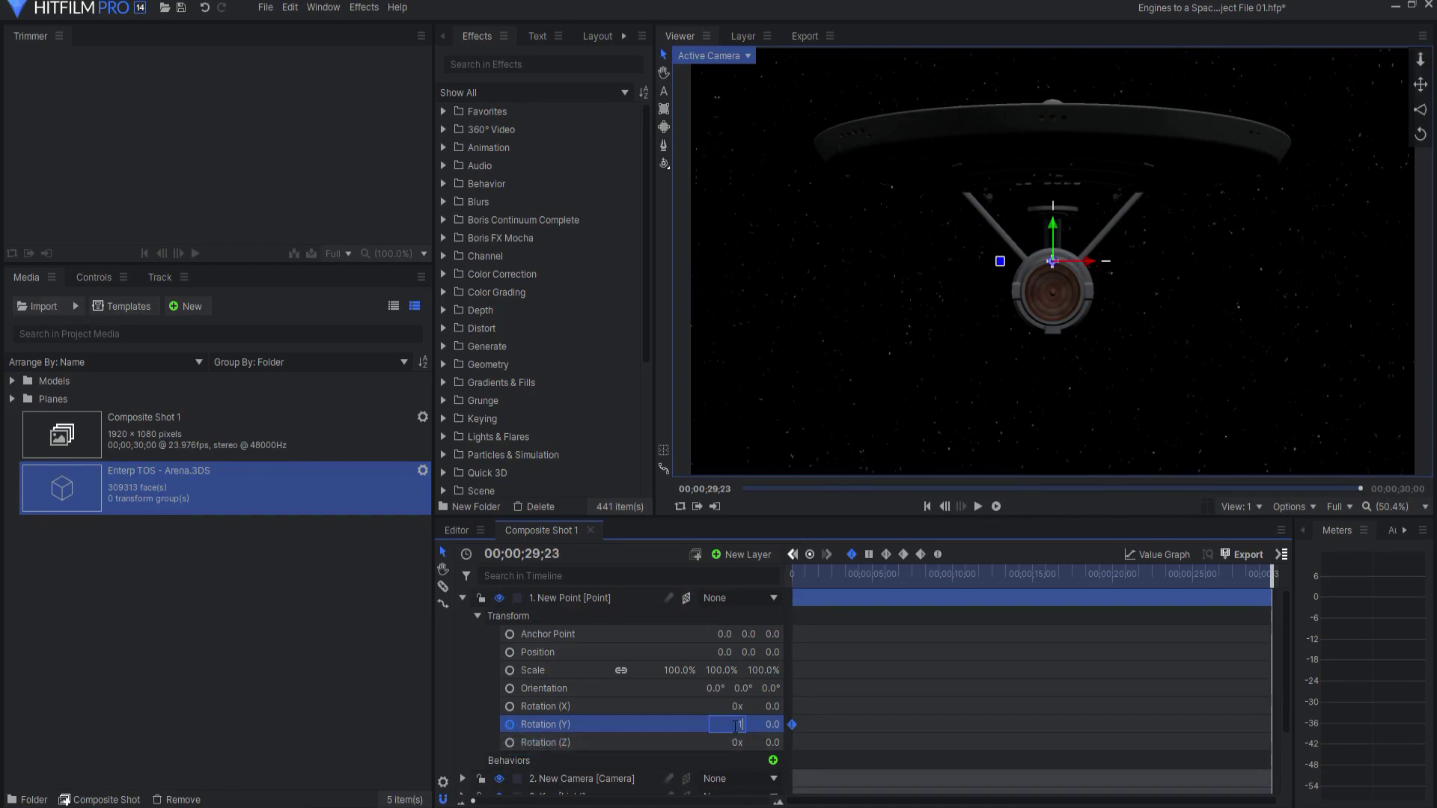
{"action": "left_click", "coordinate": [462, 598]}
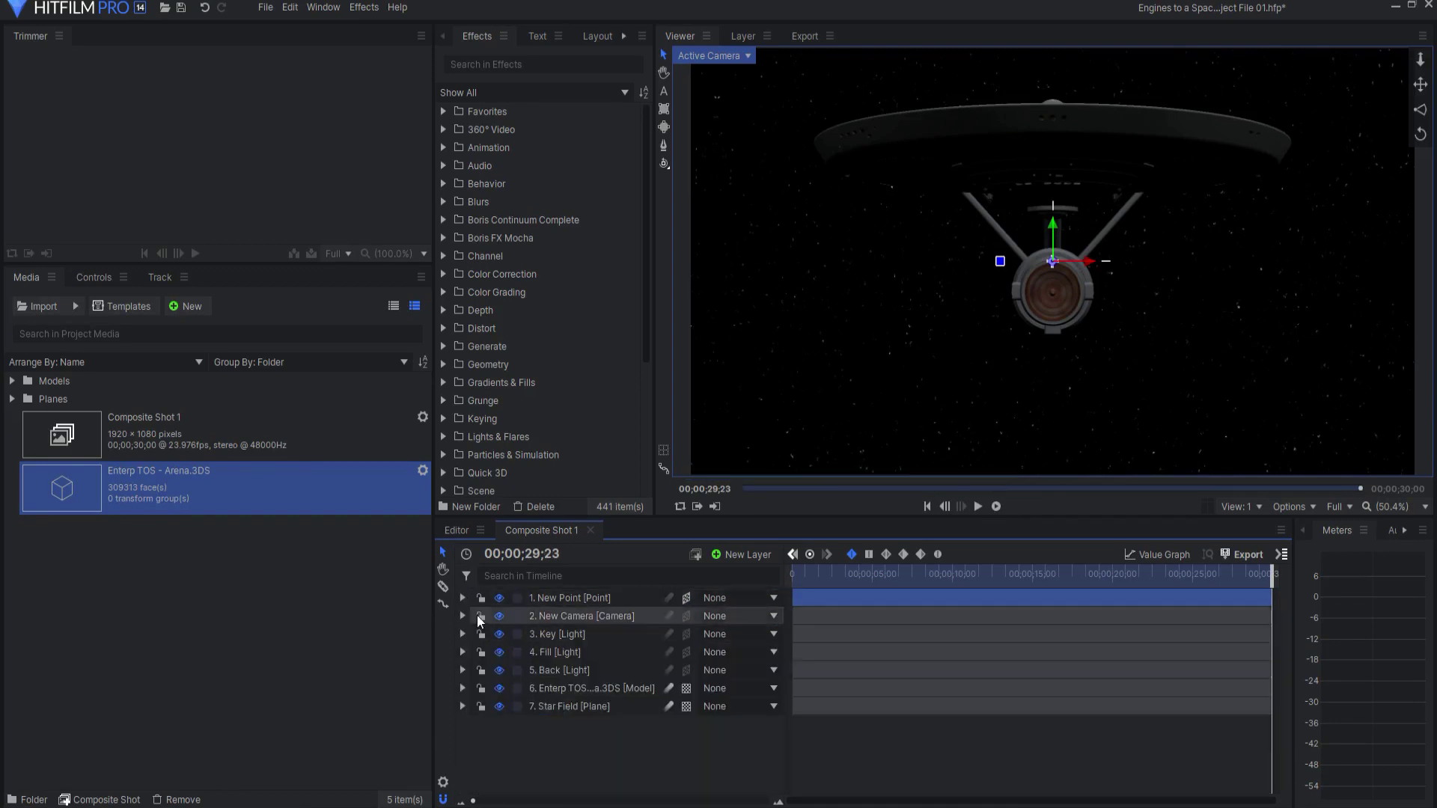
Scrub back through the rotation, stopping near 00;00;05;23 on a side view of the ship
{"action": "mouse_move", "coordinate": [1273, 573]}
{"action": "left_mouse_down"}
{"action": "mouse_move", "coordinate": [923, 554]}
{"action": "mouse_move", "coordinate": [1070, 532]}
{"action": "left_mouse_up"}
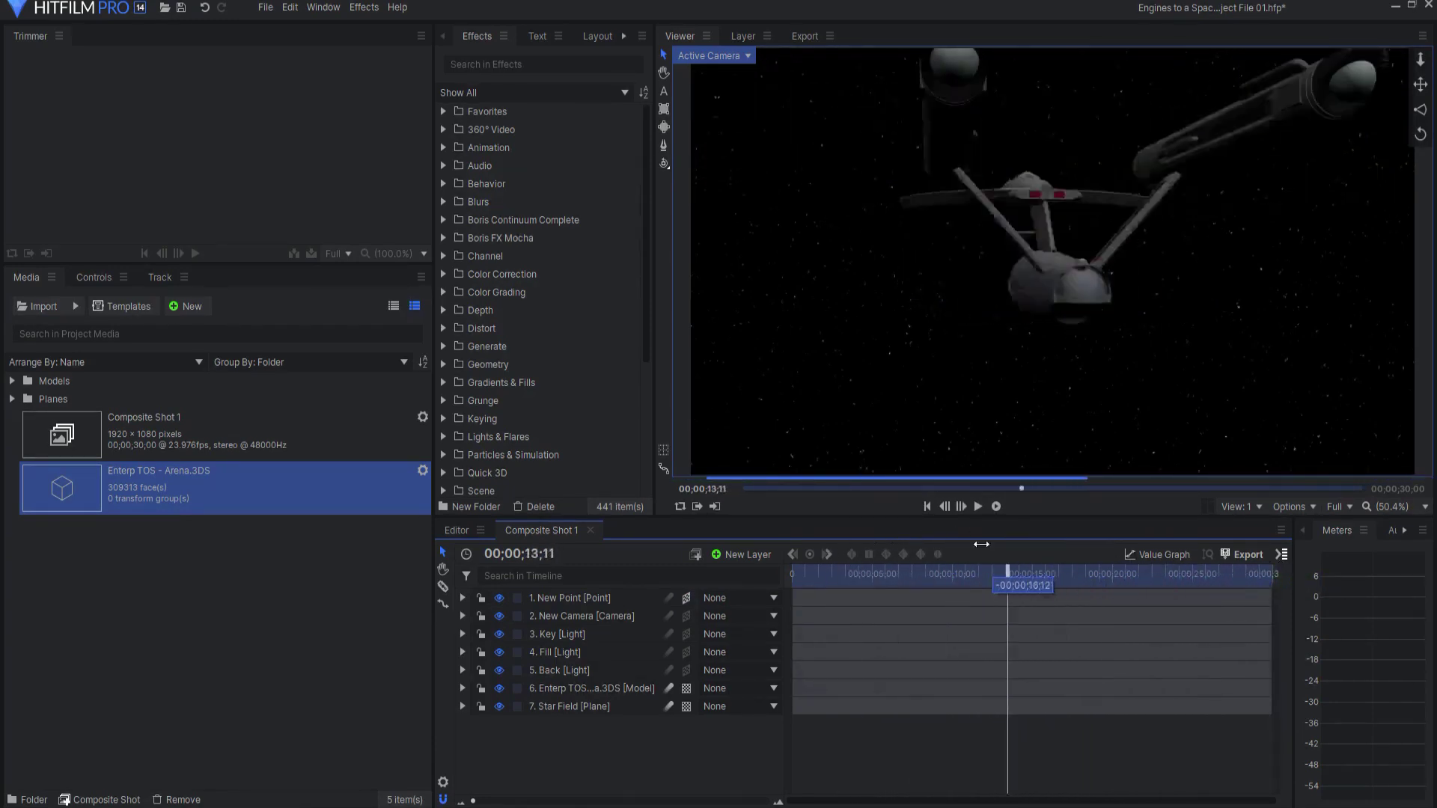
{"action": "left_click_drag", "start_coordinate": [1070, 531], "coordinate": [890, 569]}
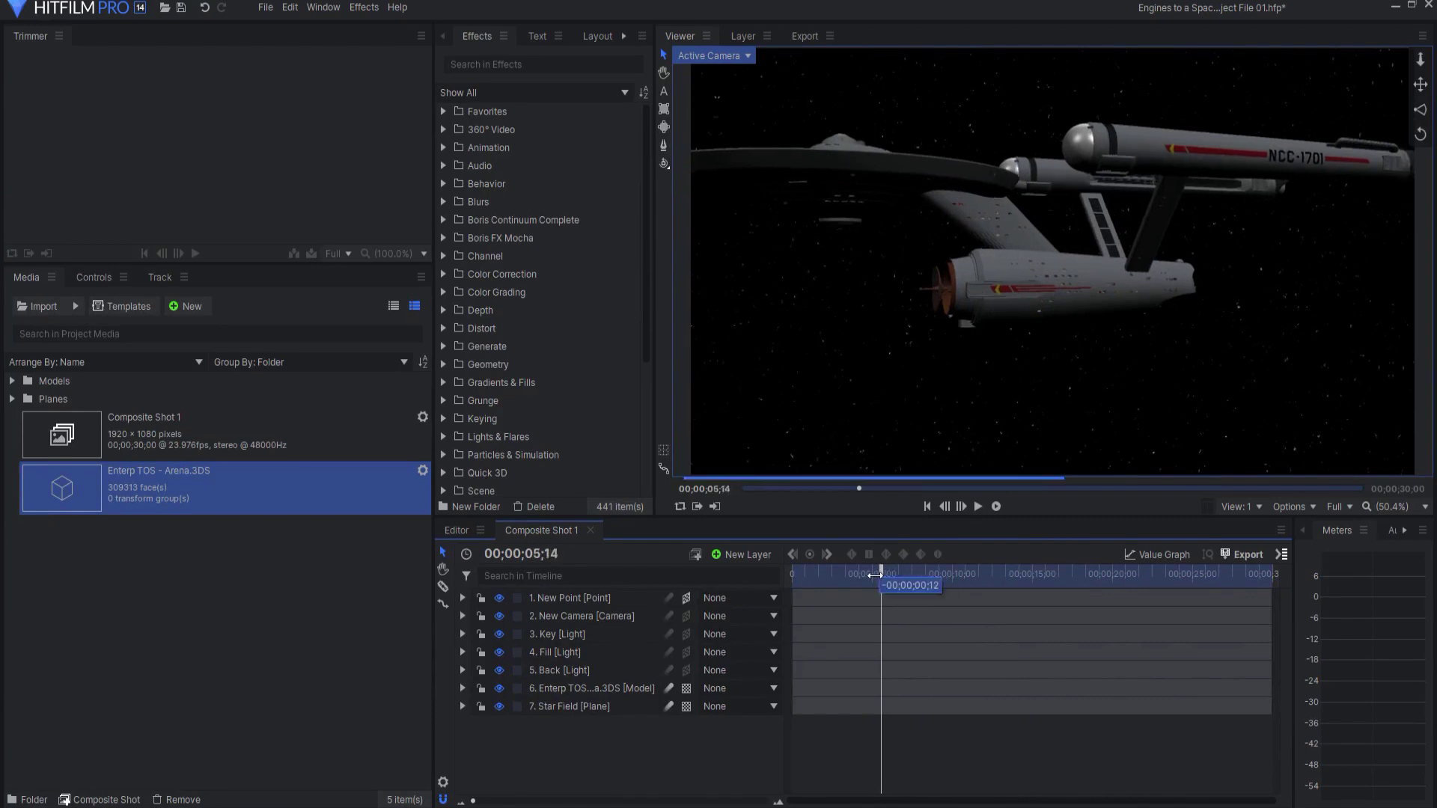
{"action": "left_click_drag", "start_coordinate": [890, 579], "coordinate": [887, 579]}
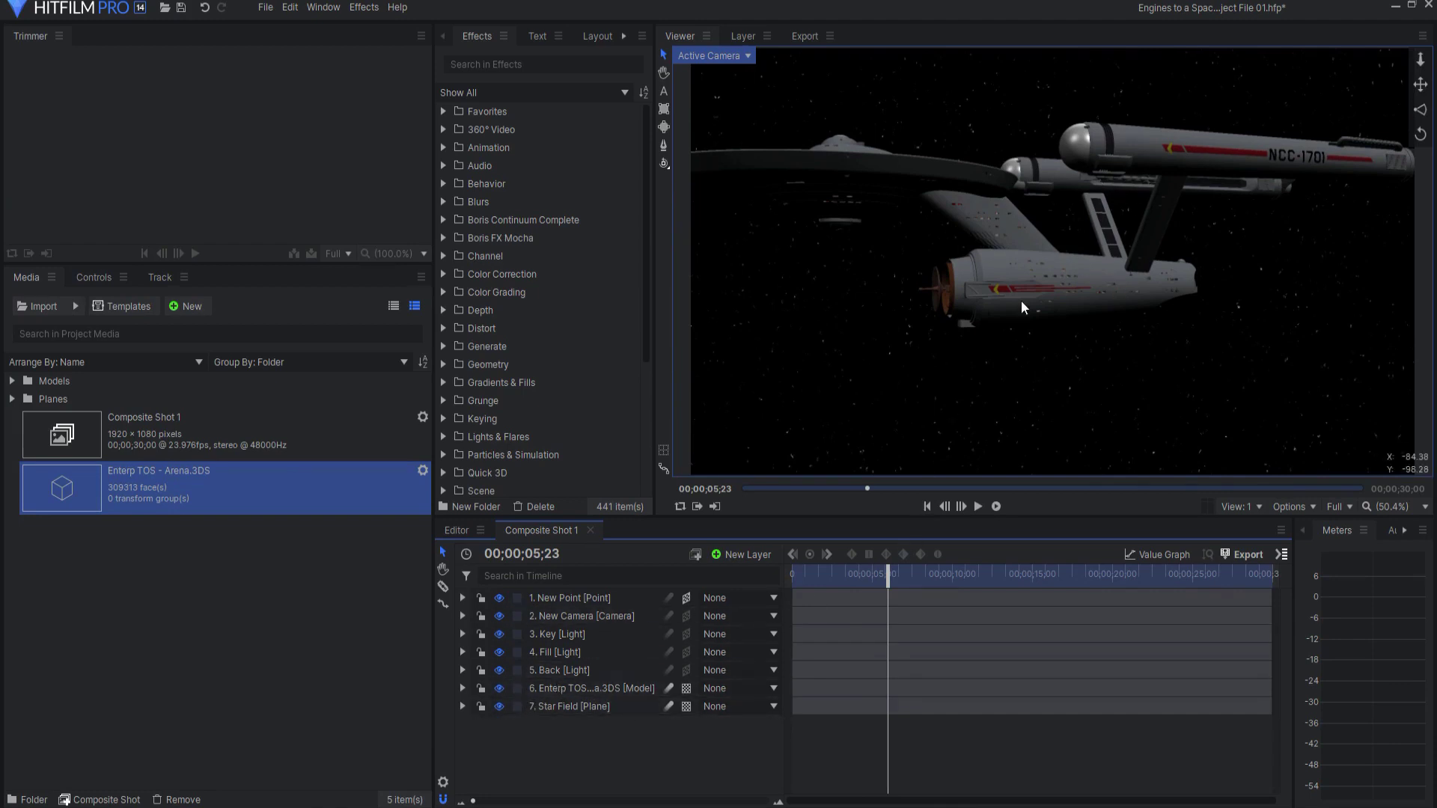
Duplicate the Enterprise model media item and rename the copy 'Lights'
{"action": "right_click", "coordinate": [143, 483]}
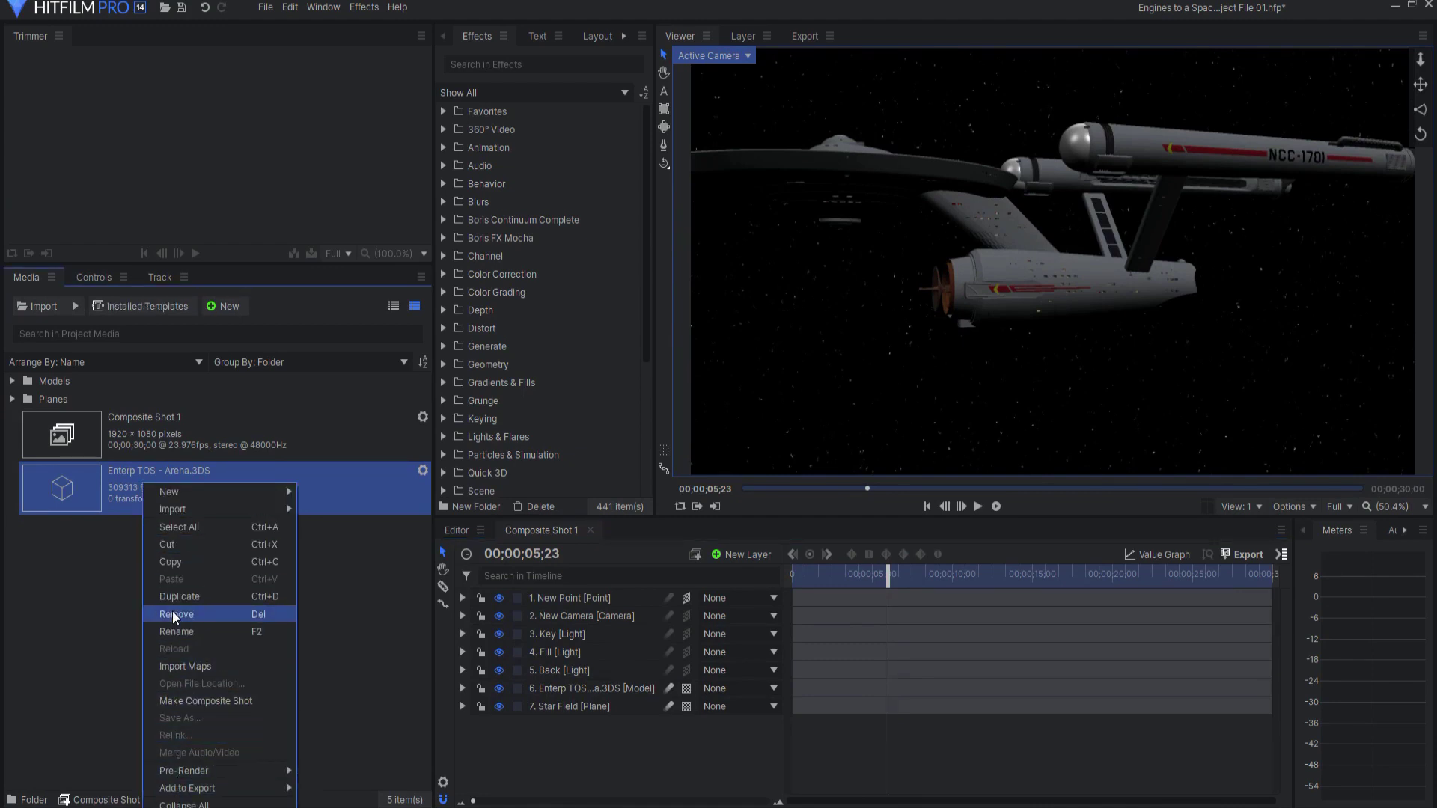
{"action": "left_click", "coordinate": [178, 597]}
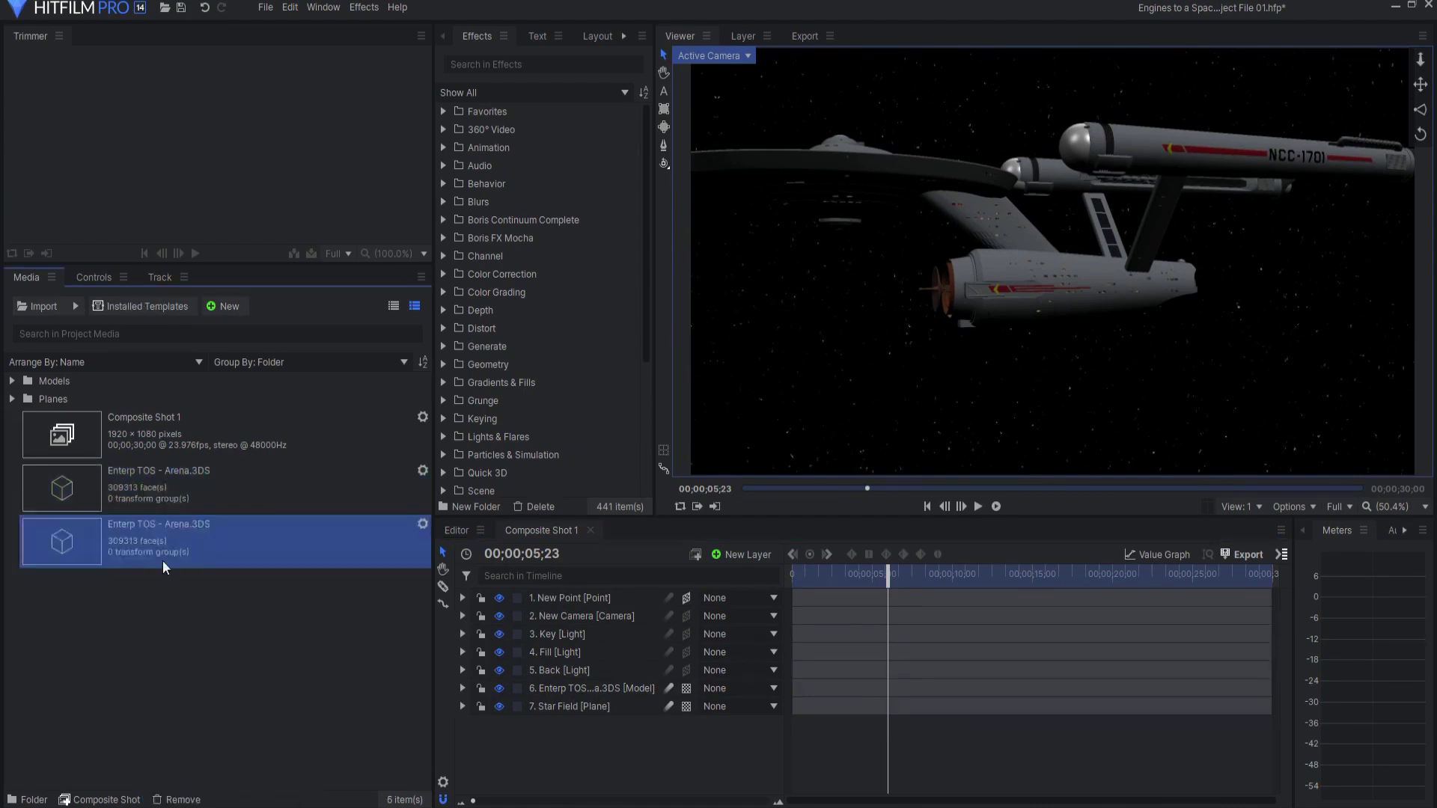
{"action": "left_click", "coordinate": [142, 527]}
{"action": "type", "text": "E"}
{"action": "key", "text": "BackSpace"}
{"action": "type", "text": "Lights"}
Open the Lights model's properties and inspect the TJS window-light material
{"action": "left_click", "coordinate": [423, 524]}
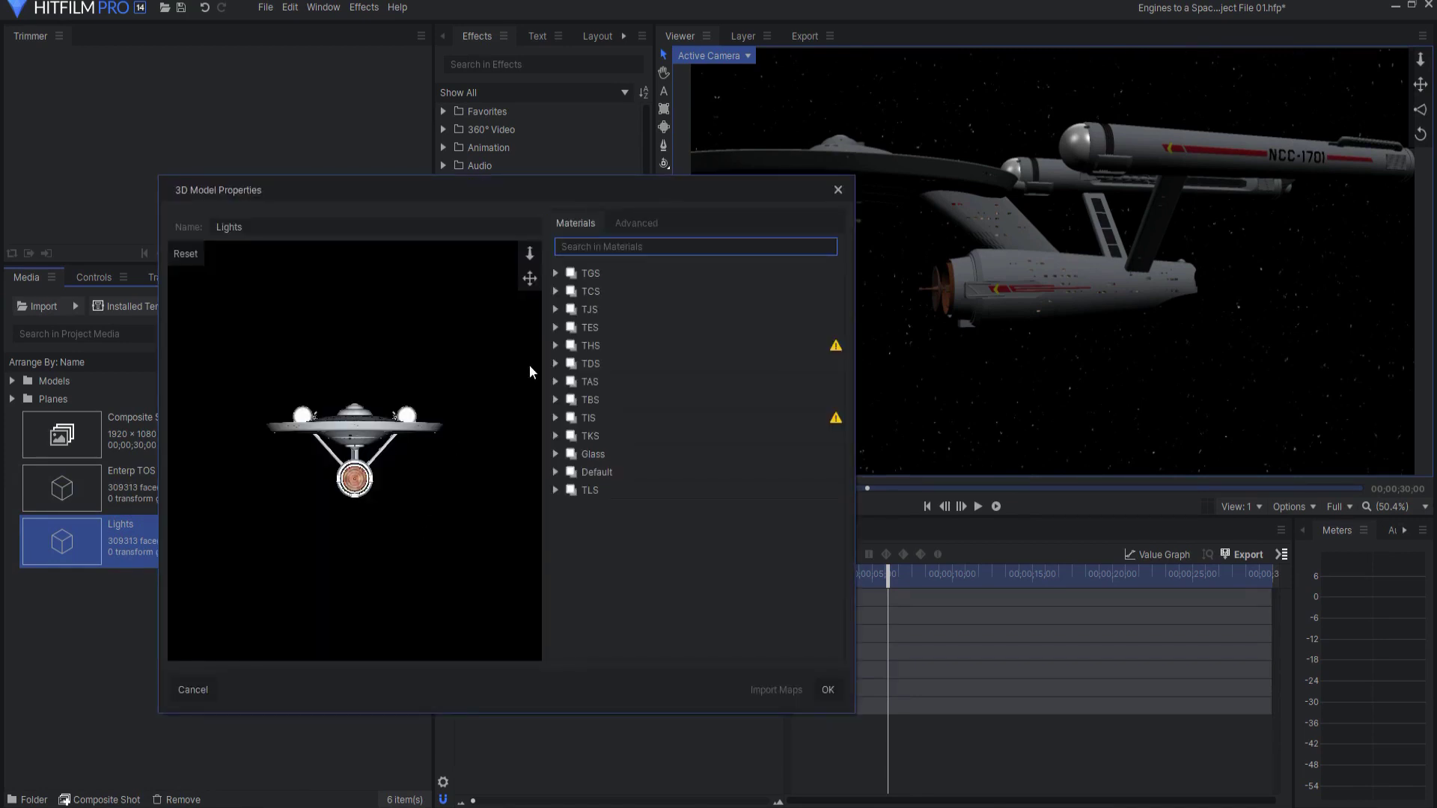
{"action": "left_click", "coordinate": [554, 310]}
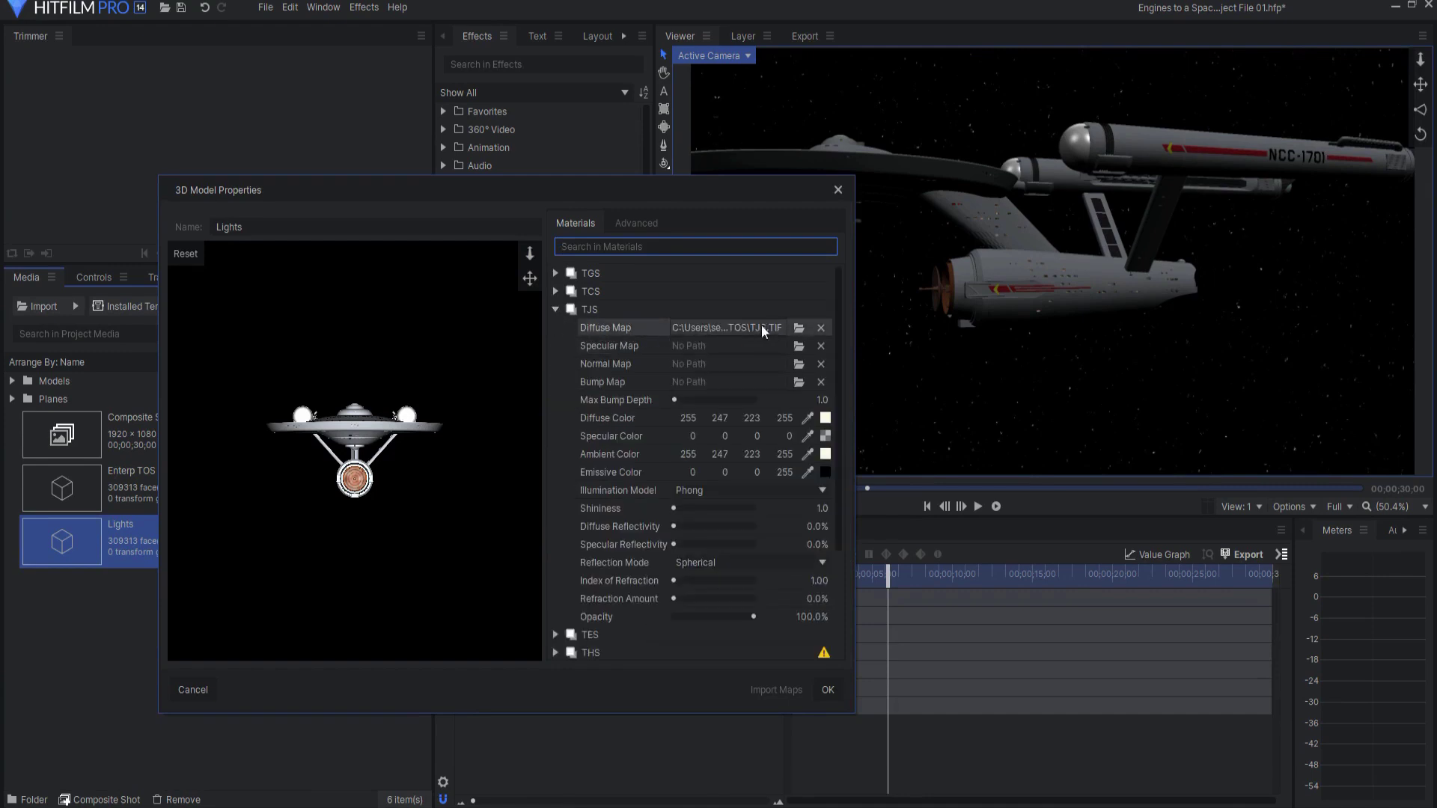
{"action": "left_click", "coordinate": [633, 309]}
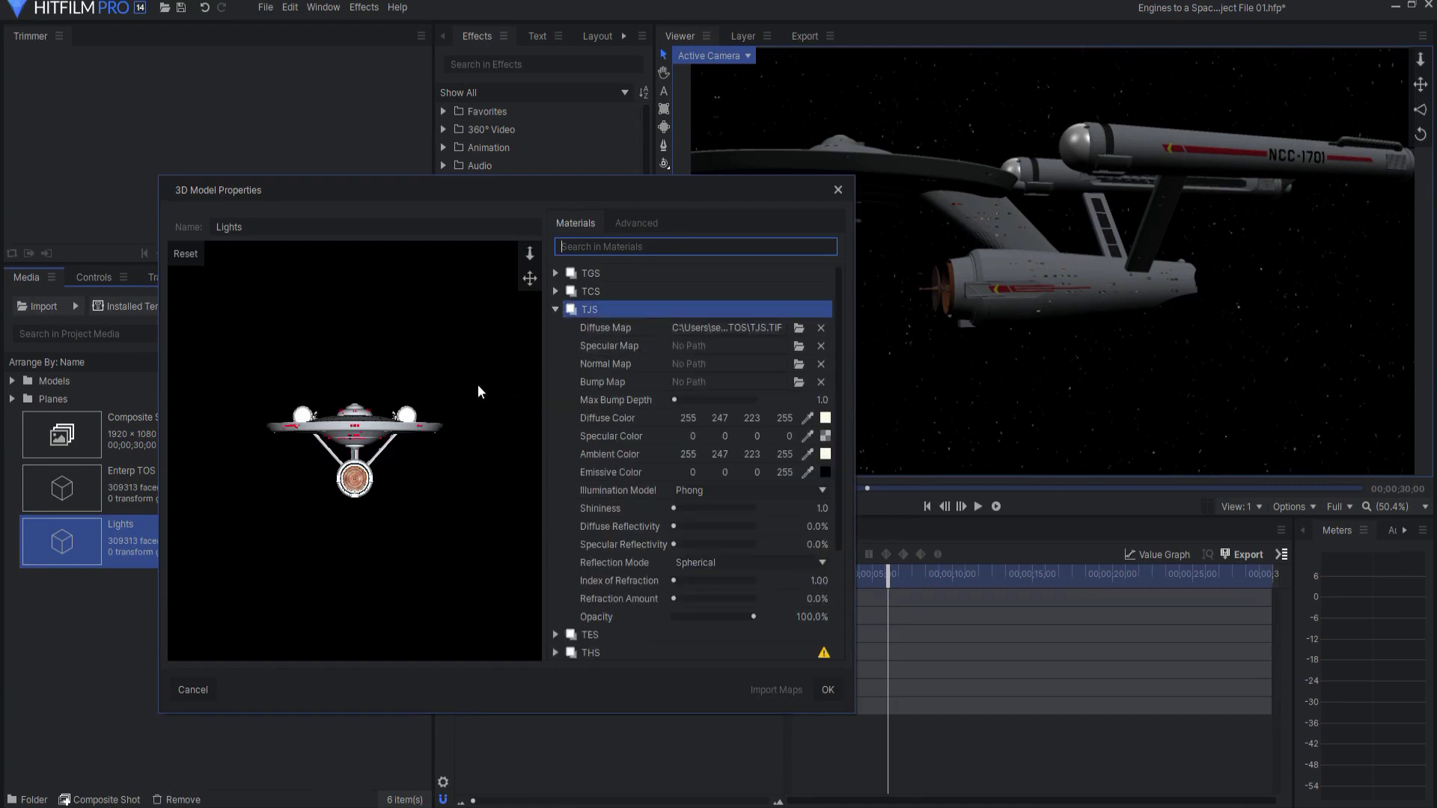
{"action": "left_click_drag", "start_coordinate": [343, 493], "coordinate": [439, 466]}
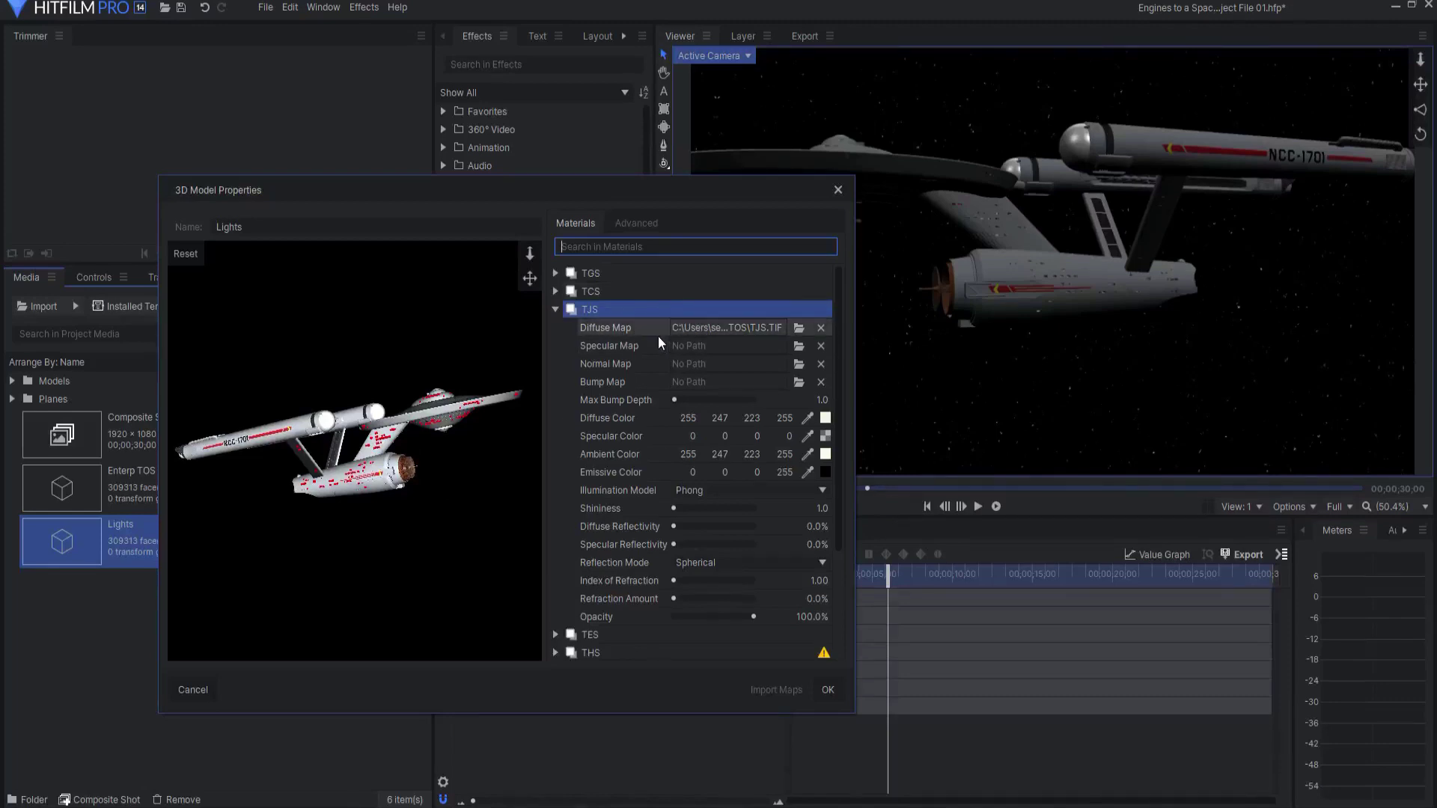
{"action": "left_click", "coordinate": [555, 309]}
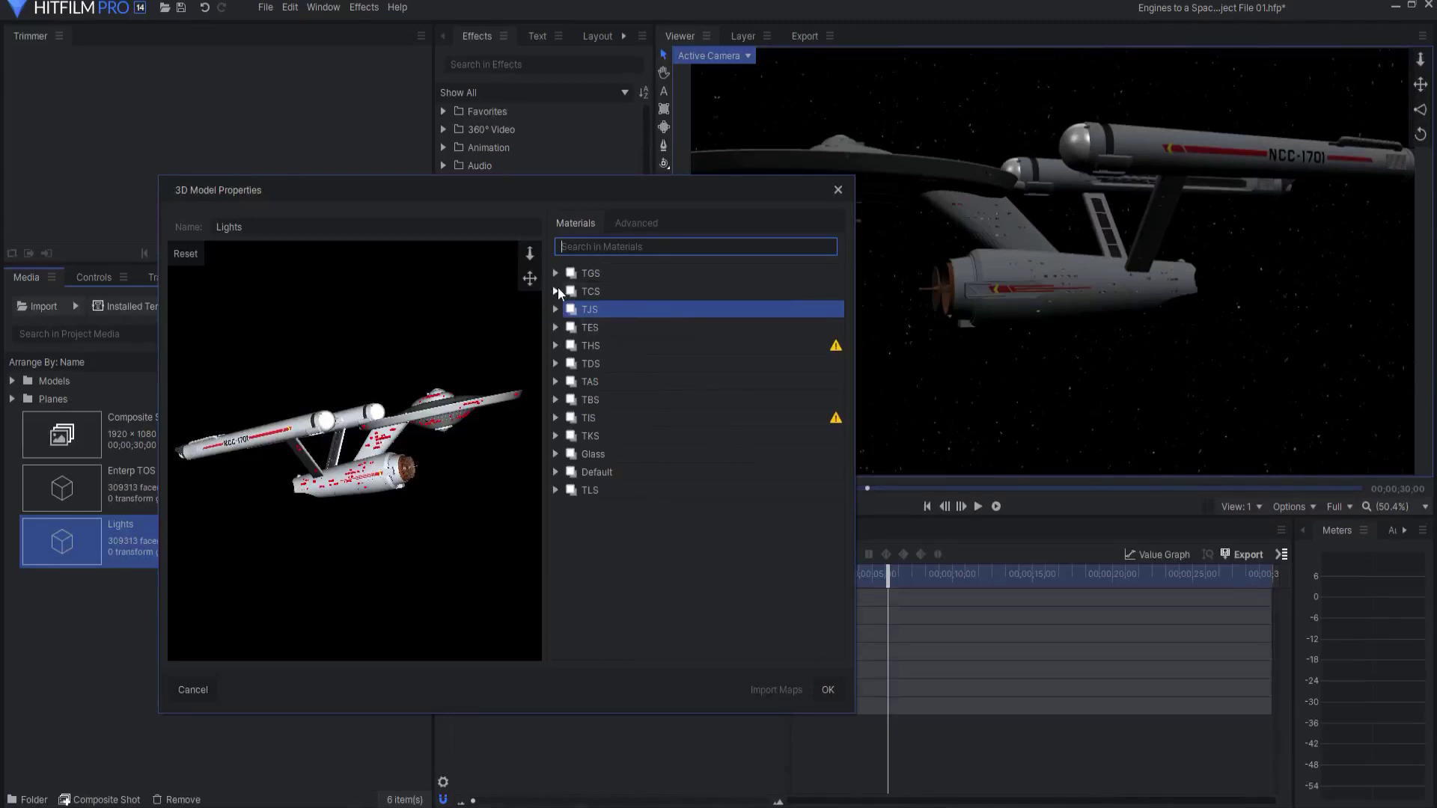
Inspect the TCS and TLS materials and rotate the preview to a new angle
{"action": "left_click", "coordinate": [575, 292]}
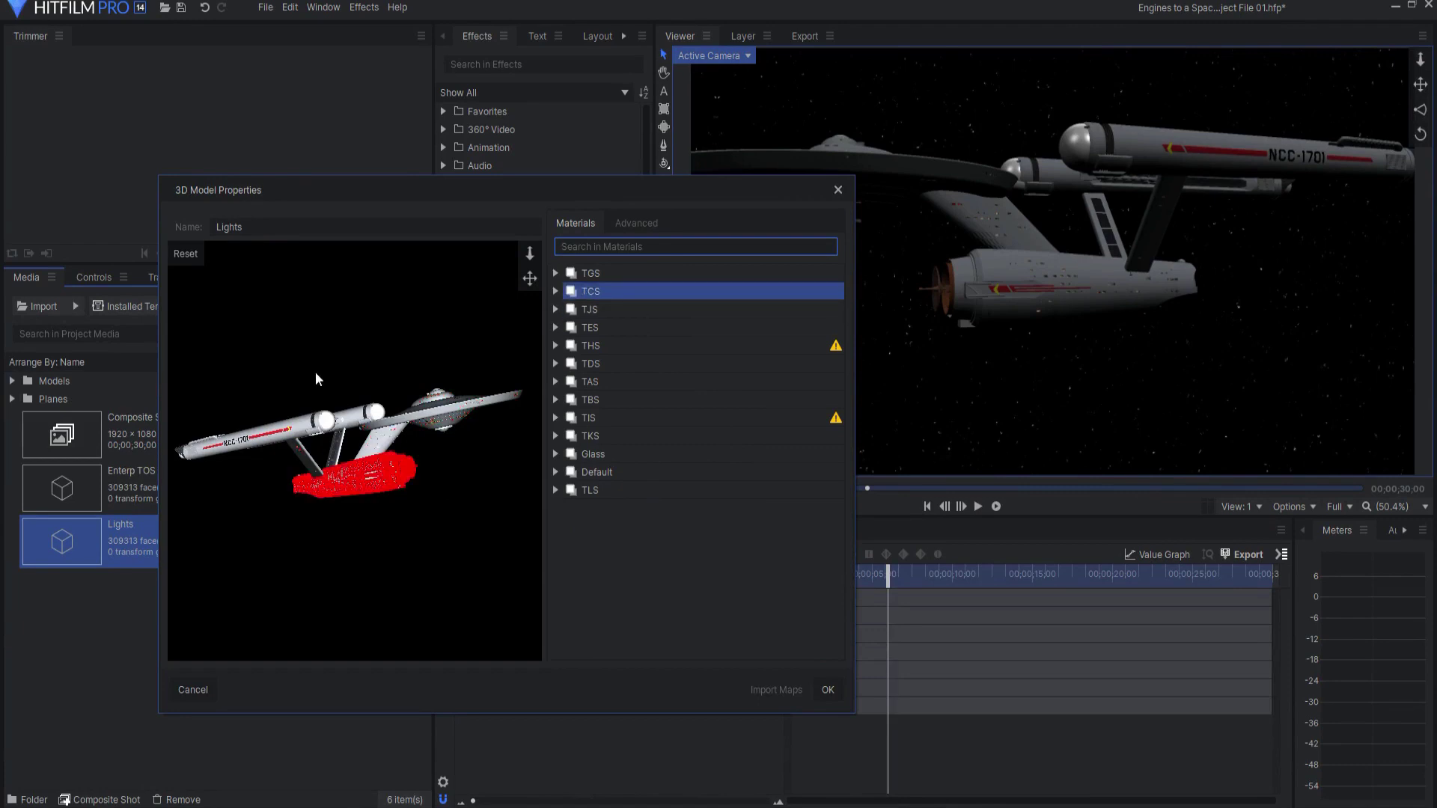
{"action": "left_click", "coordinate": [555, 291]}
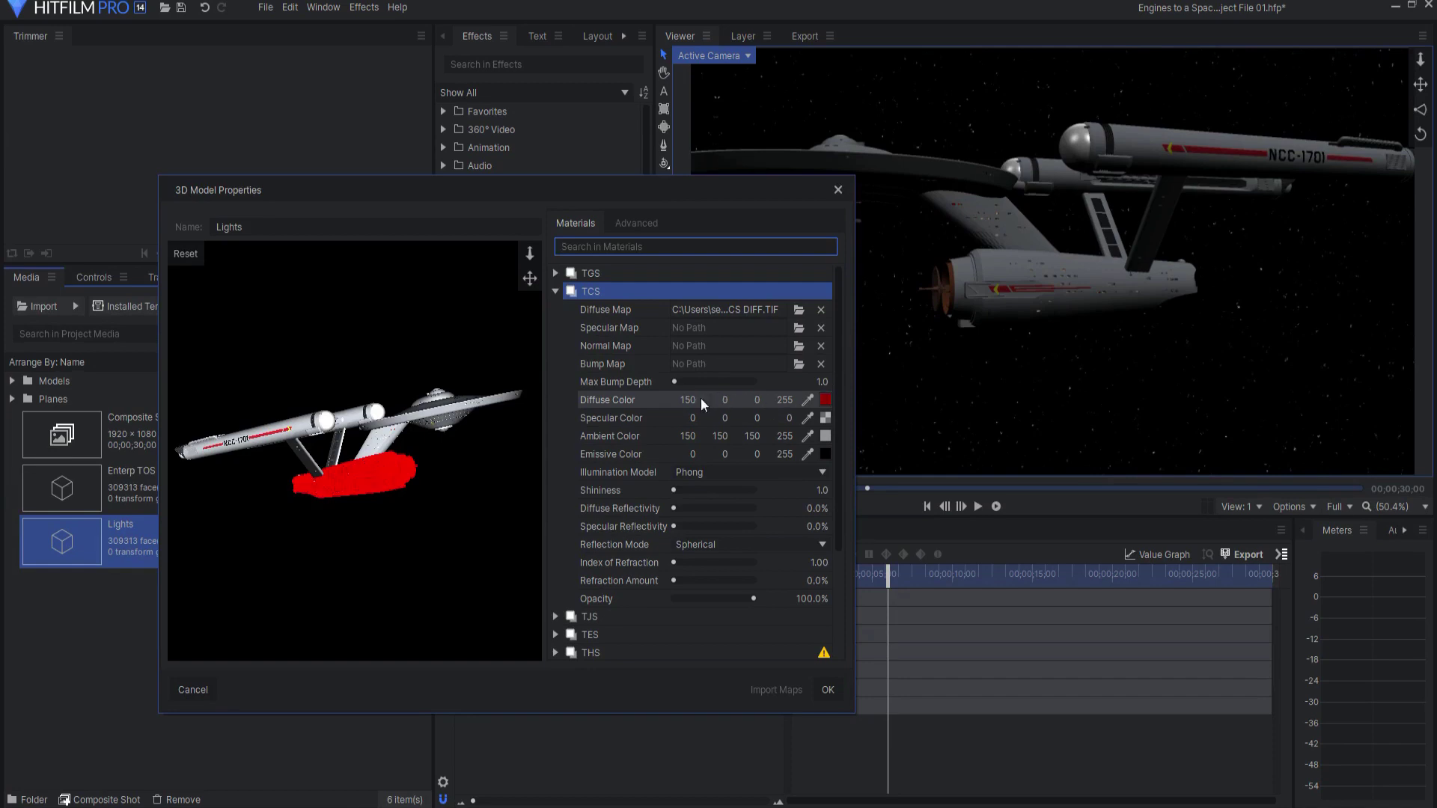
{"action": "left_click", "coordinate": [555, 291]}
{"action": "left_click", "coordinate": [602, 492]}
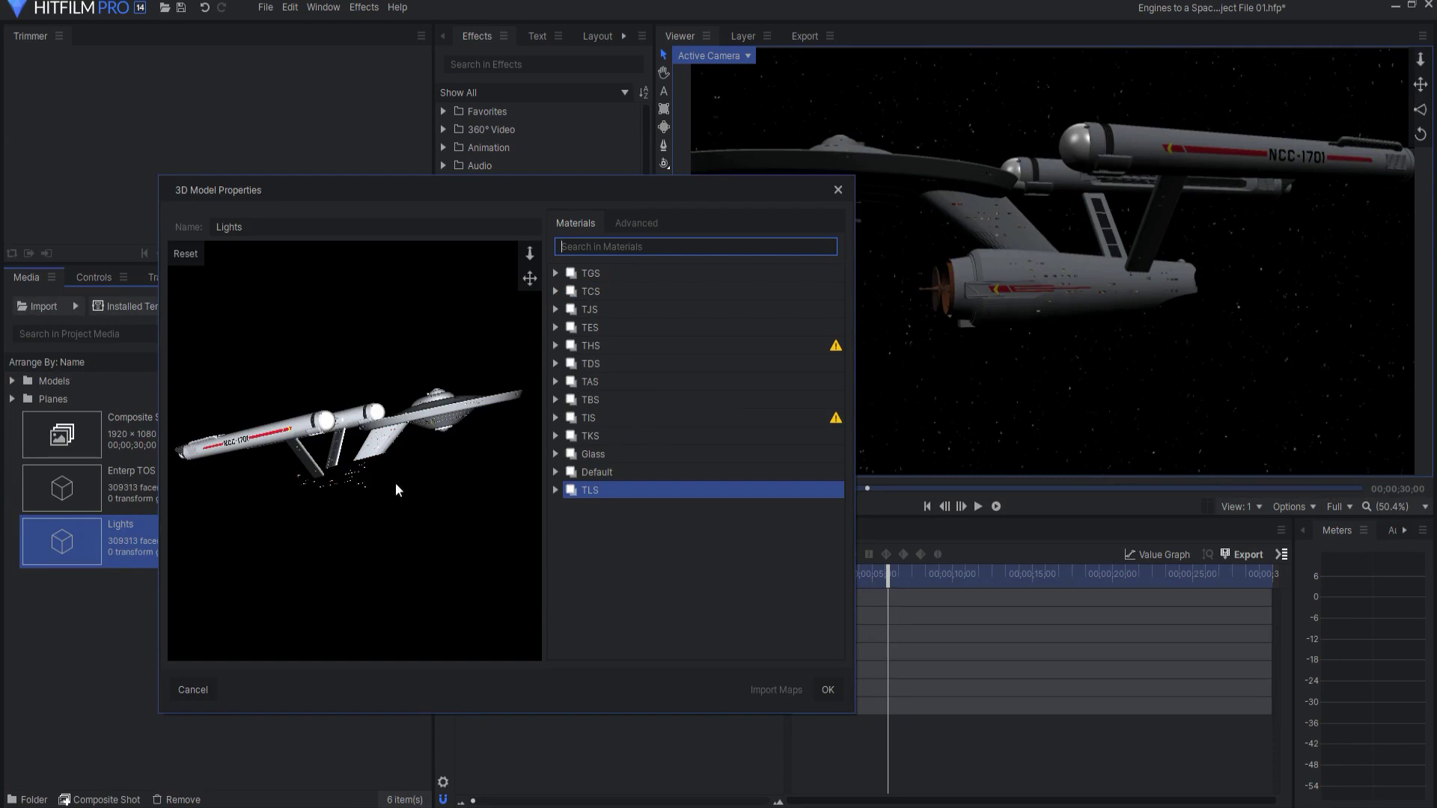
{"action": "scroll", "coordinate": [345, 490], "scroll_direction": "up", "scroll_amount": 3}
{"action": "scroll", "coordinate": [289, 461], "scroll_direction": "up", "scroll_amount": 2}
{"action": "mouse_move", "coordinate": [287, 407]}
{"action": "left_mouse_down"}
{"action": "mouse_move", "coordinate": [331, 465]}
{"action": "mouse_move", "coordinate": [482, 440]}
{"action": "mouse_move", "coordinate": [321, 469]}
{"action": "mouse_move", "coordinate": [318, 505]}
{"action": "left_mouse_up"}
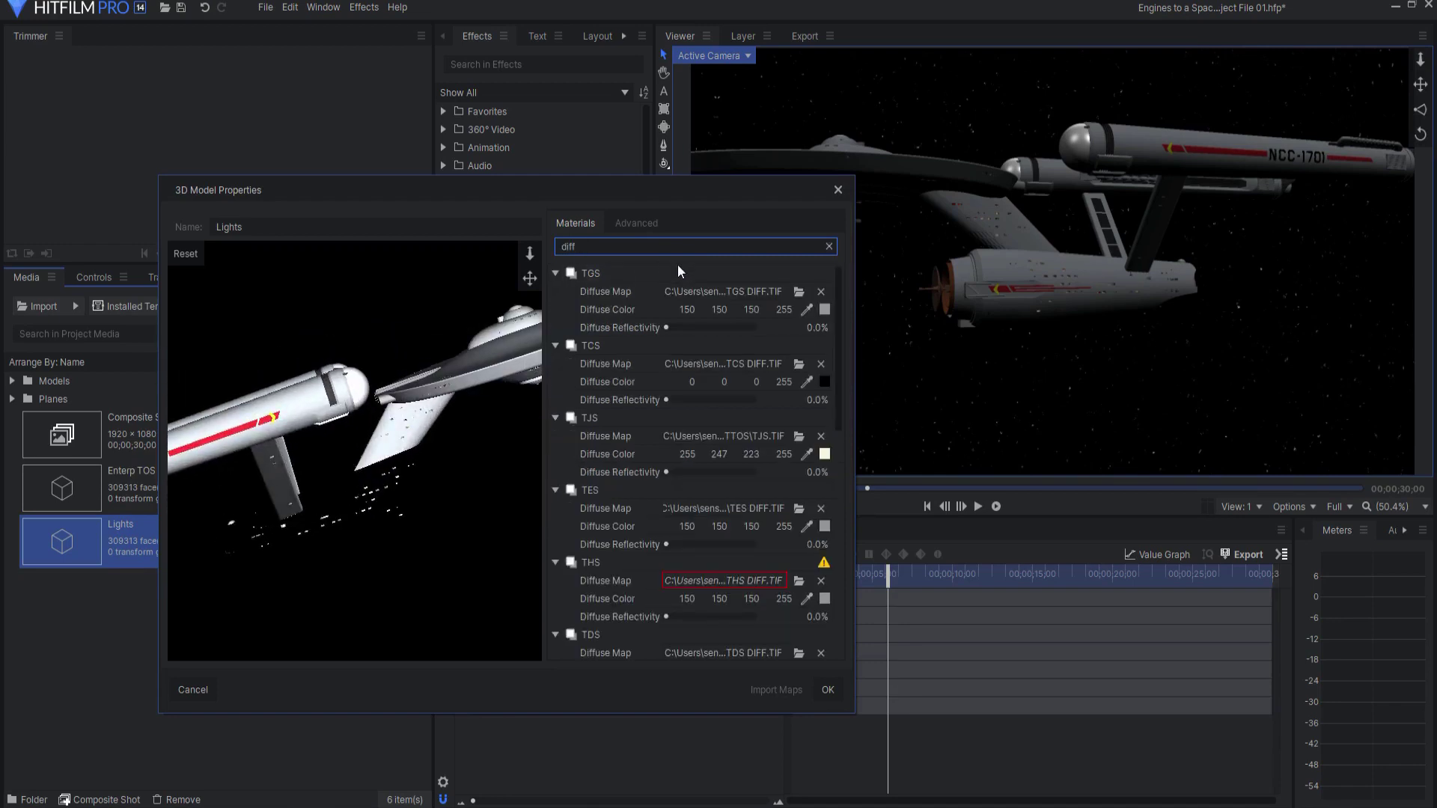
Set the TGS, TES and THS diffuse colours to black (0,0,0)
{"action": "left_click", "coordinate": [807, 309]}
{"action": "left_click", "coordinate": [825, 382]}
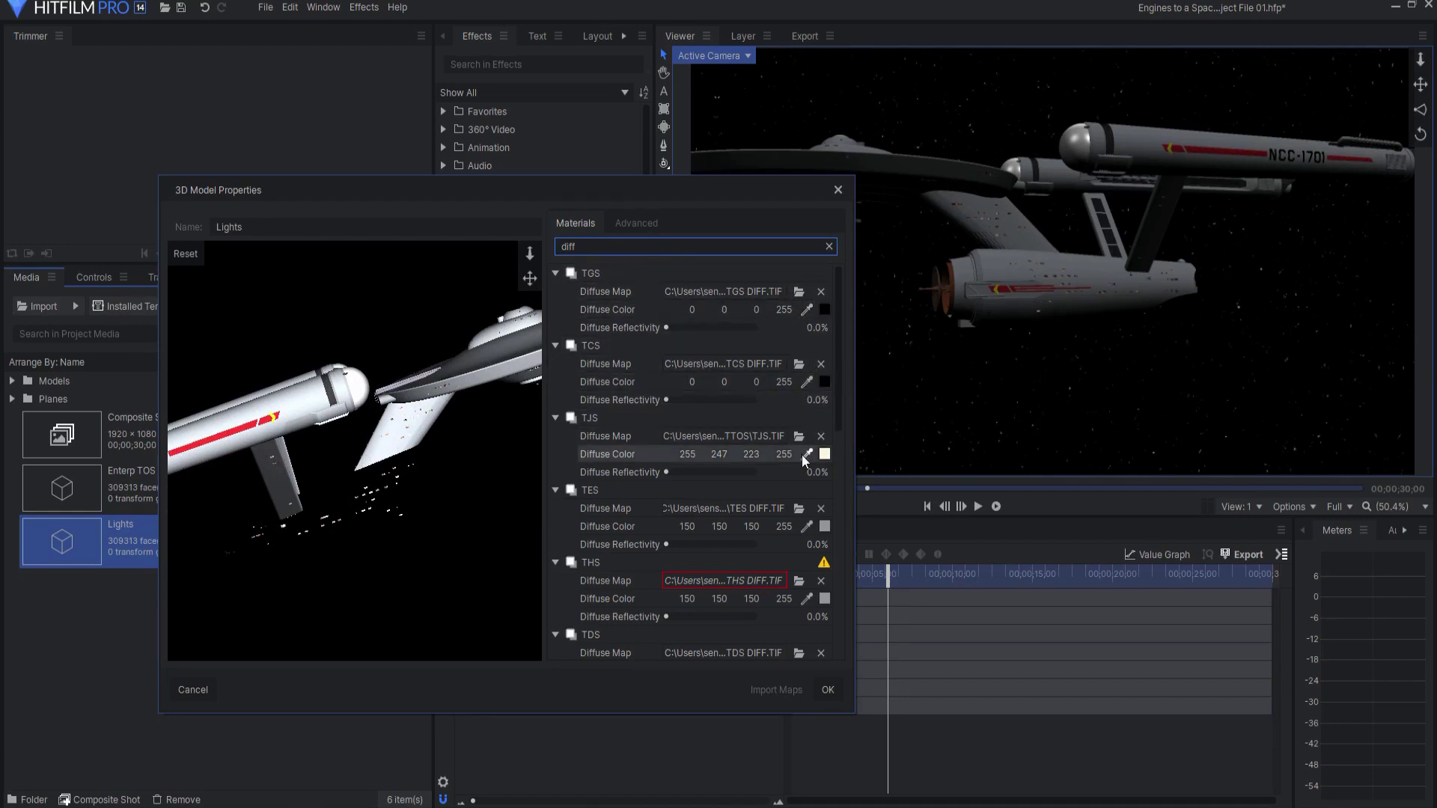
{"action": "left_click", "coordinate": [808, 528]}
{"action": "left_click", "coordinate": [825, 381]}
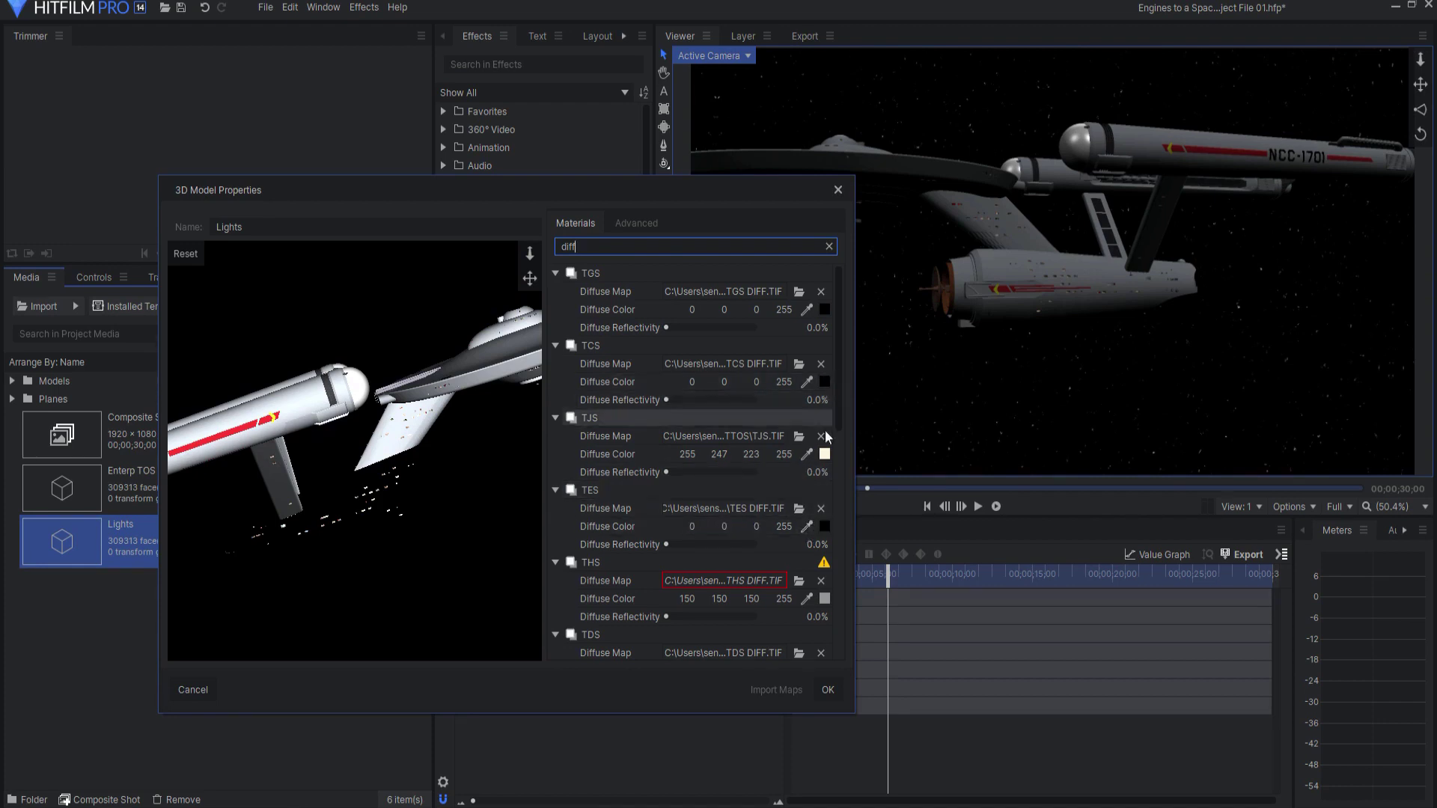
{"action": "left_click", "coordinate": [807, 599]}
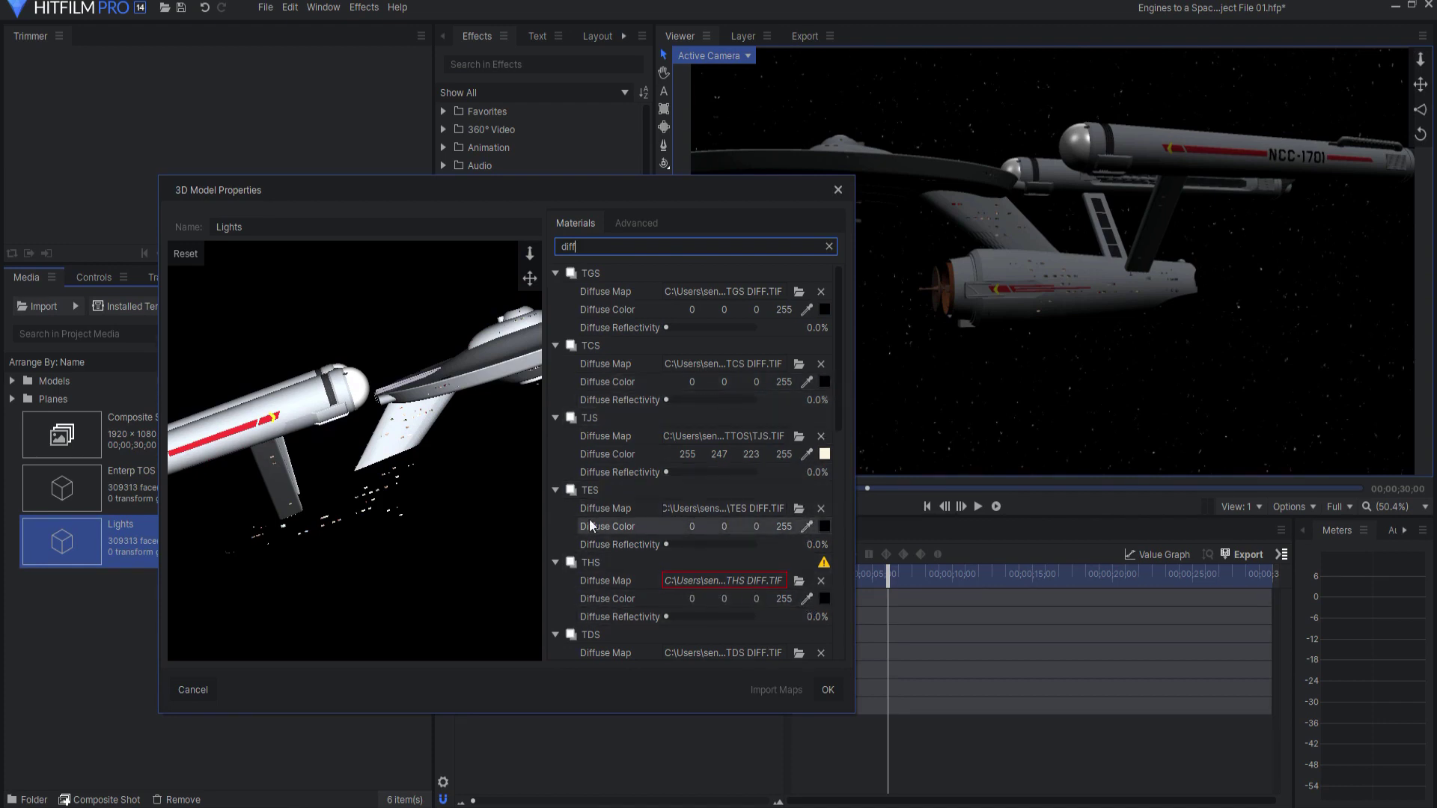
{"action": "scroll", "coordinate": [717, 509], "scroll_direction": "down", "scroll_amount": 3}
{"action": "scroll", "coordinate": [806, 478], "scroll_direction": "down", "scroll_amount": 4}
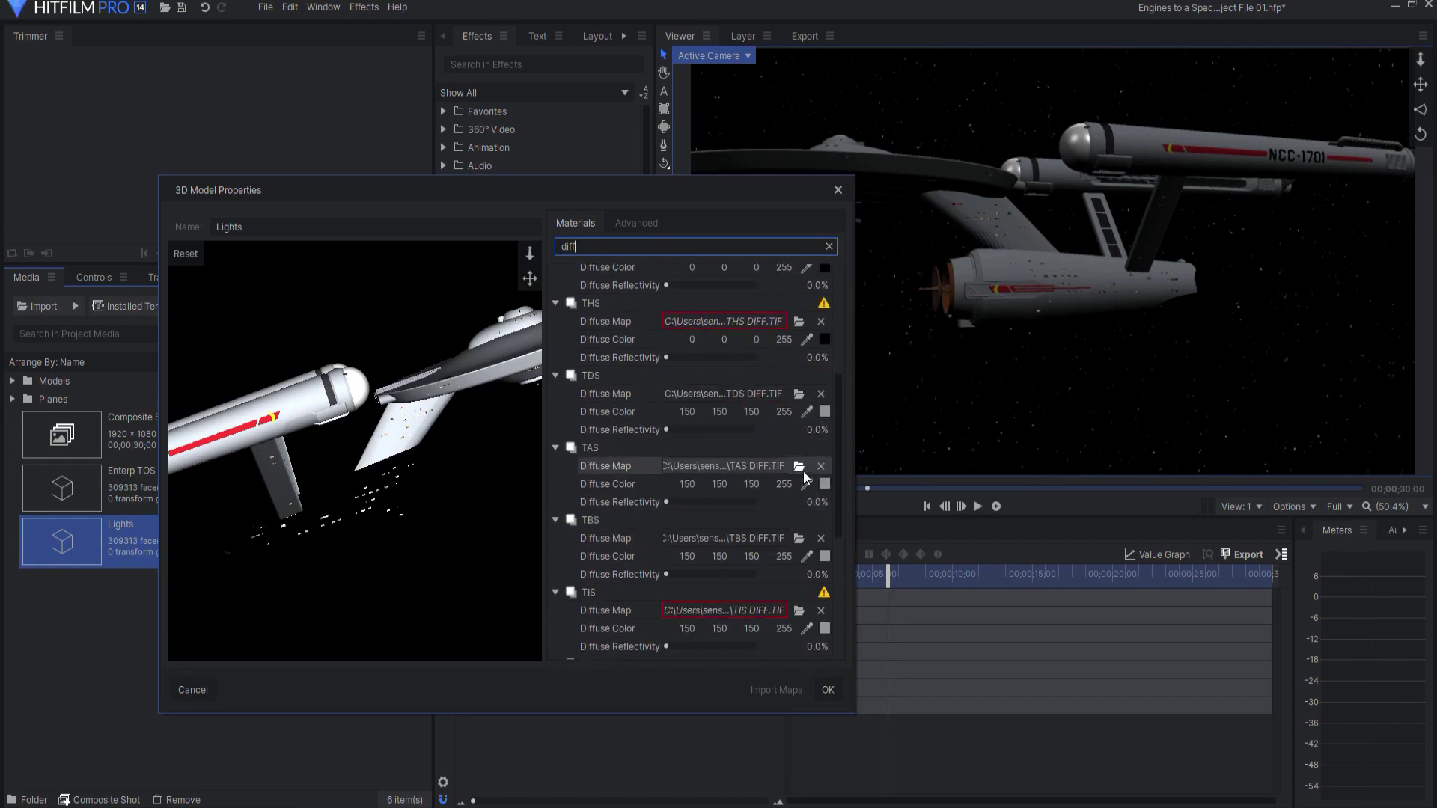
Set the TDS, TAS, TBS and TIS diffuse colours to black
{"action": "left_click", "coordinate": [807, 411]}
{"action": "left_click", "coordinate": [824, 339]}
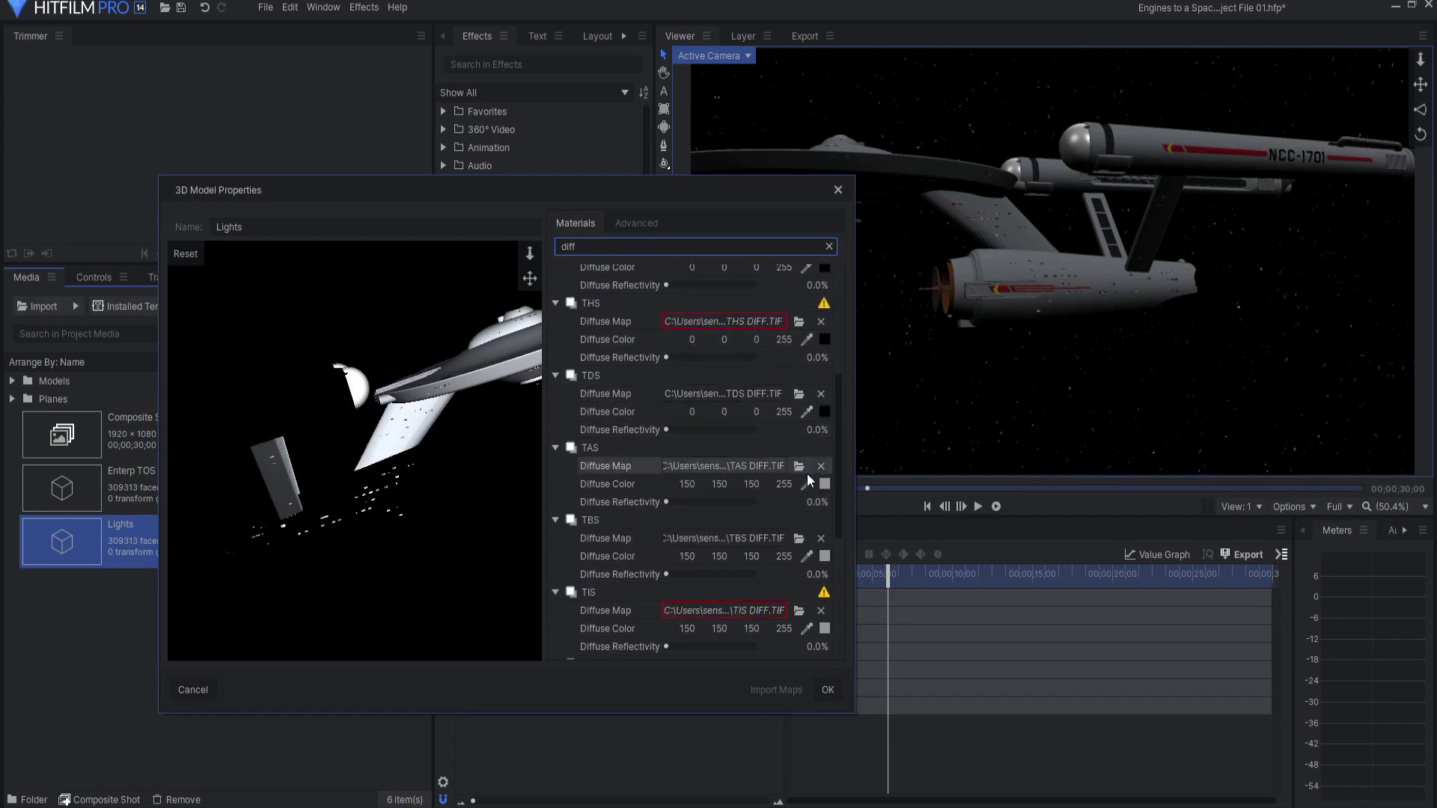
{"action": "left_click", "coordinate": [807, 484]}
{"action": "left_click", "coordinate": [824, 411]}
{"action": "left_click", "coordinate": [807, 556]}
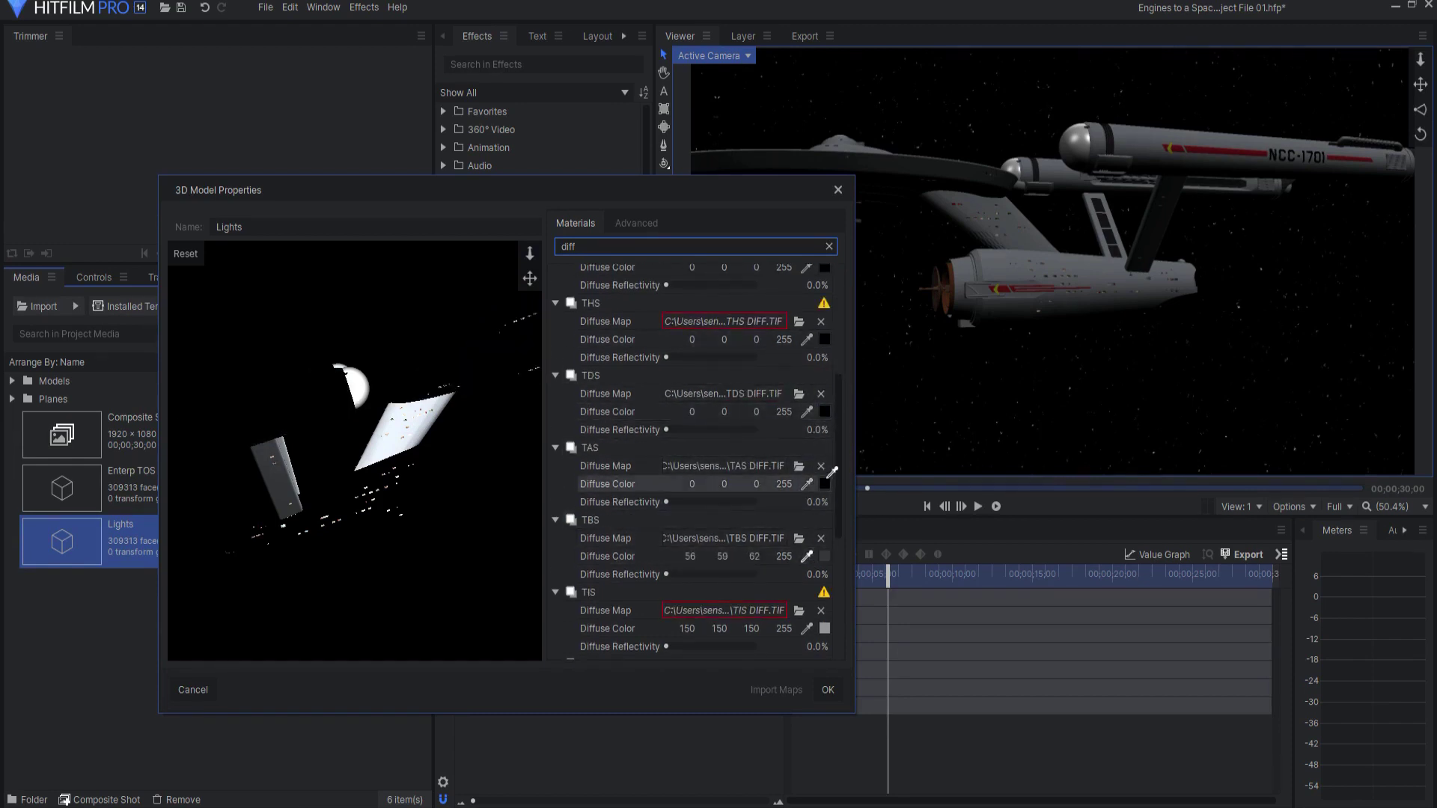
{"action": "left_click", "coordinate": [827, 479]}
{"action": "left_click", "coordinate": [807, 629]}
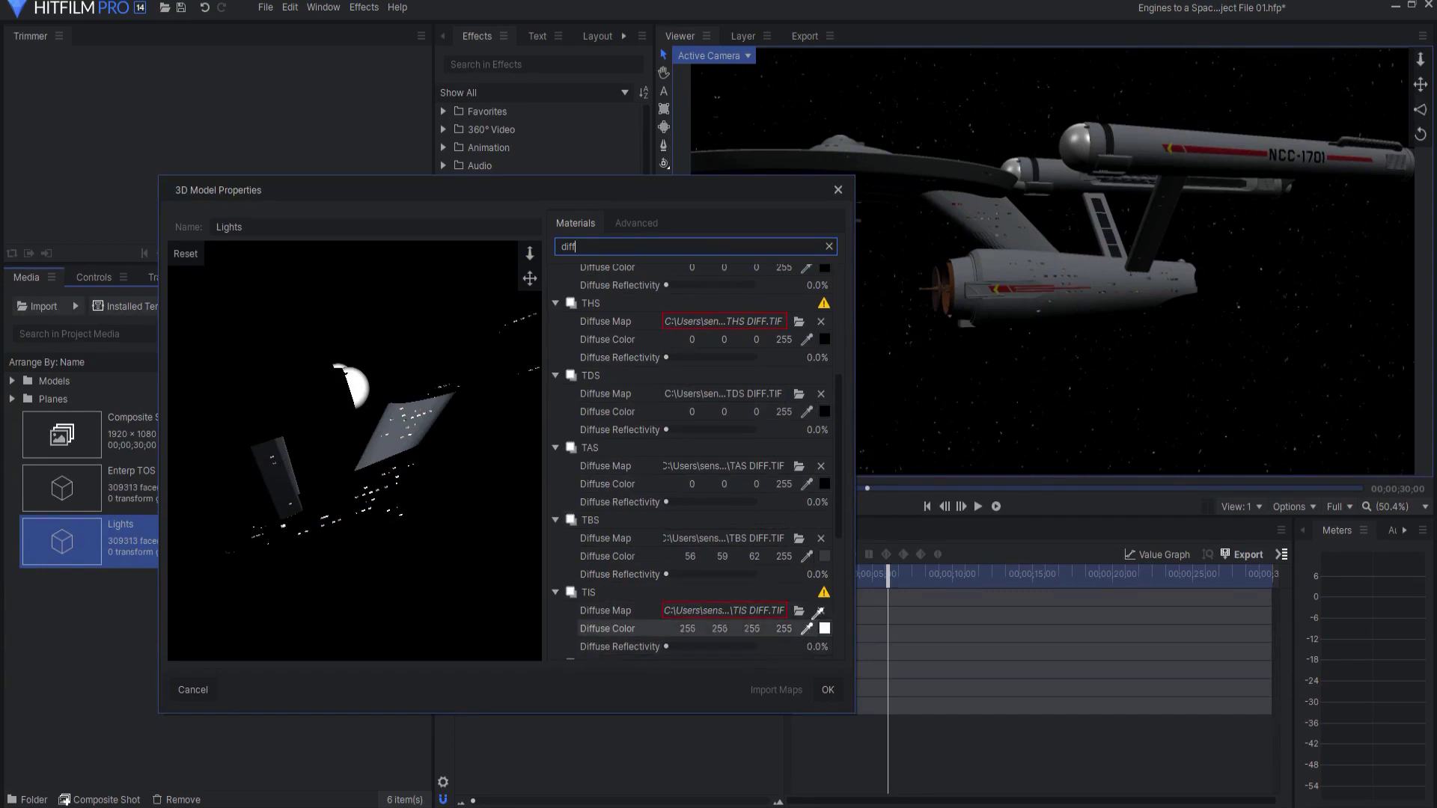
{"action": "left_click", "coordinate": [824, 483]}
{"action": "left_click", "coordinate": [807, 556]}
{"action": "left_click", "coordinate": [825, 484]}
Blacken the TKS, Default and TLS diffuse colours and check the lights-only preview
{"action": "scroll", "coordinate": [821, 486], "scroll_direction": "down", "scroll_amount": 5}
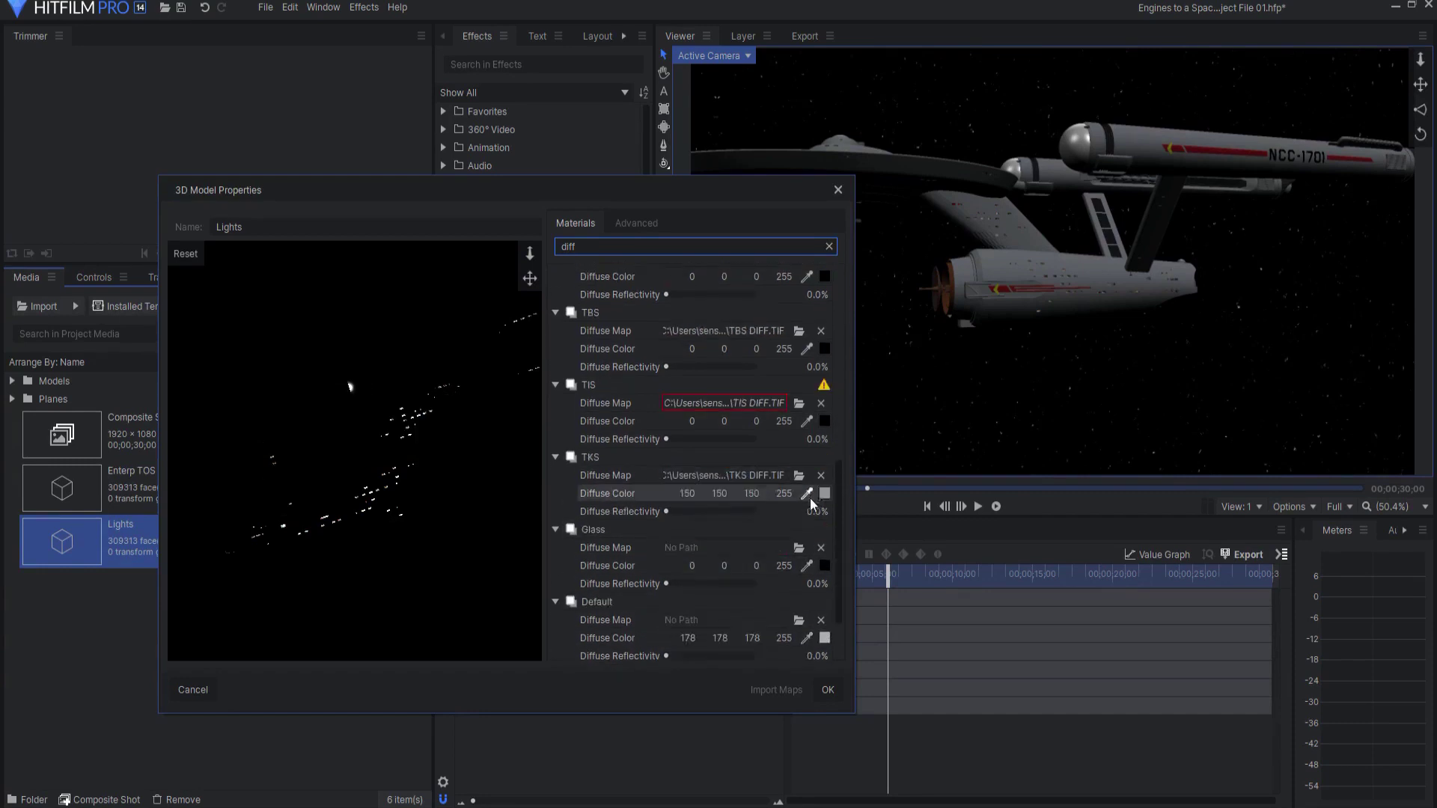
{"action": "left_click", "coordinate": [807, 415]}
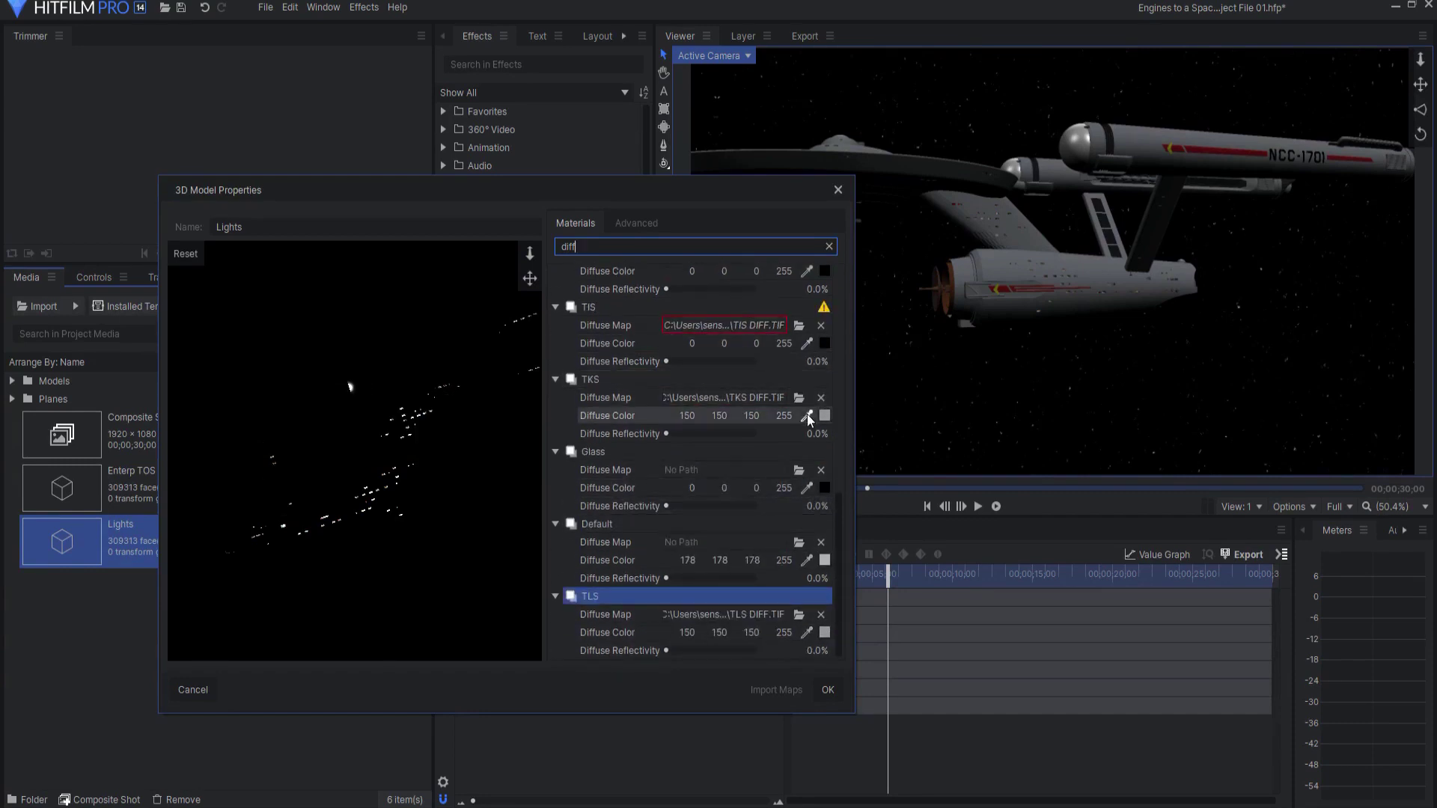
{"action": "left_click", "coordinate": [827, 335]}
{"action": "left_click", "coordinate": [825, 487]}
{"action": "left_click", "coordinate": [807, 560]}
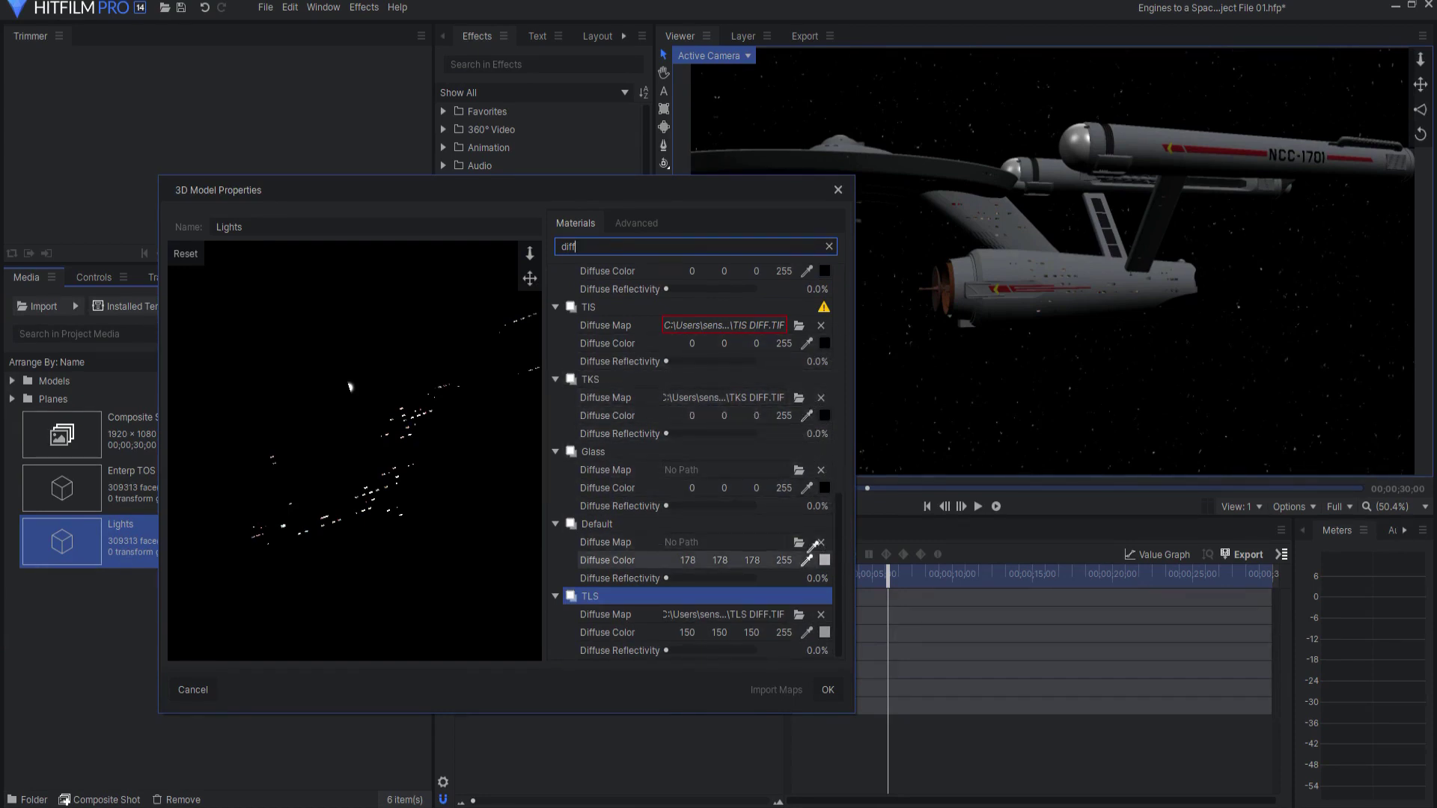
{"action": "left_click", "coordinate": [807, 633]}
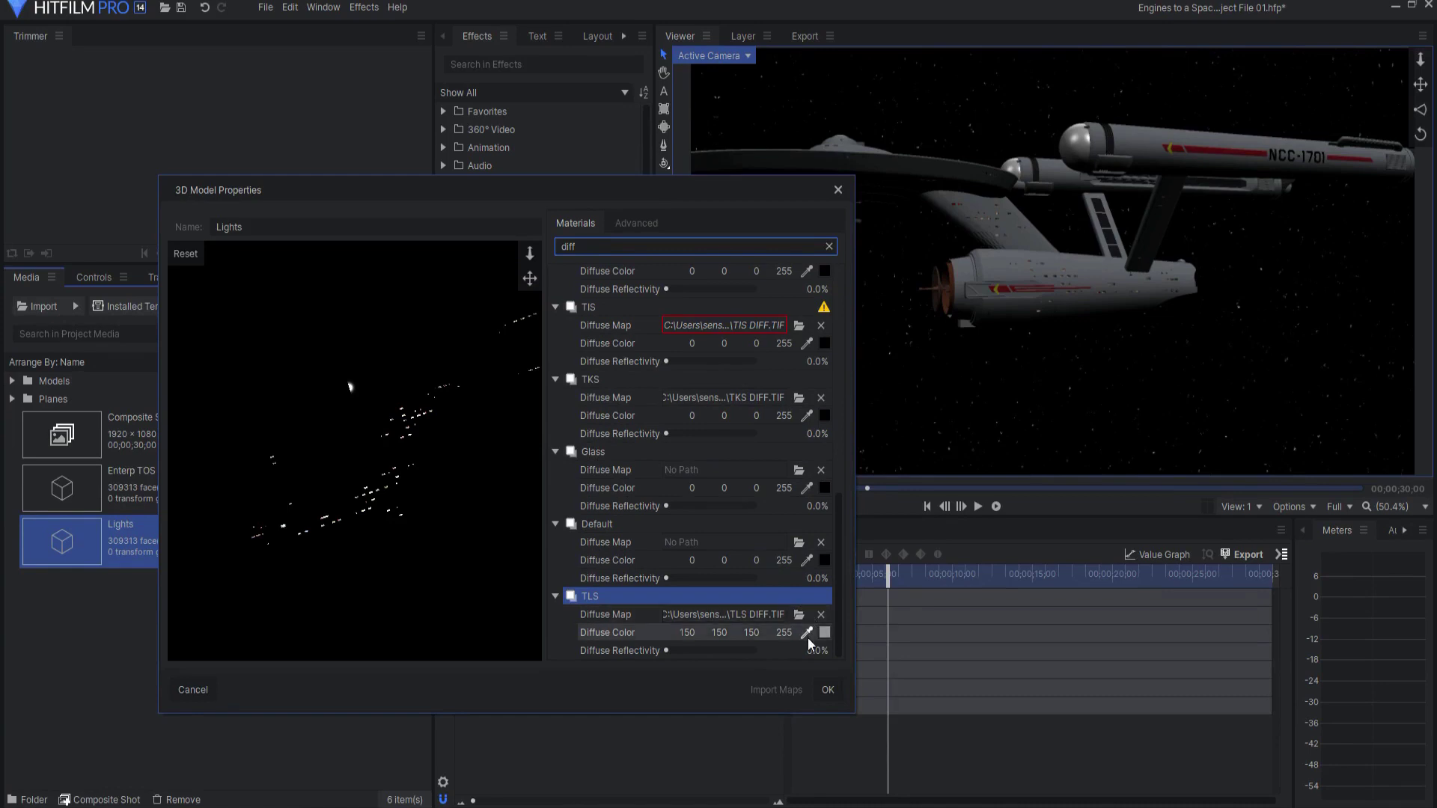
{"action": "left_click", "coordinate": [825, 560]}
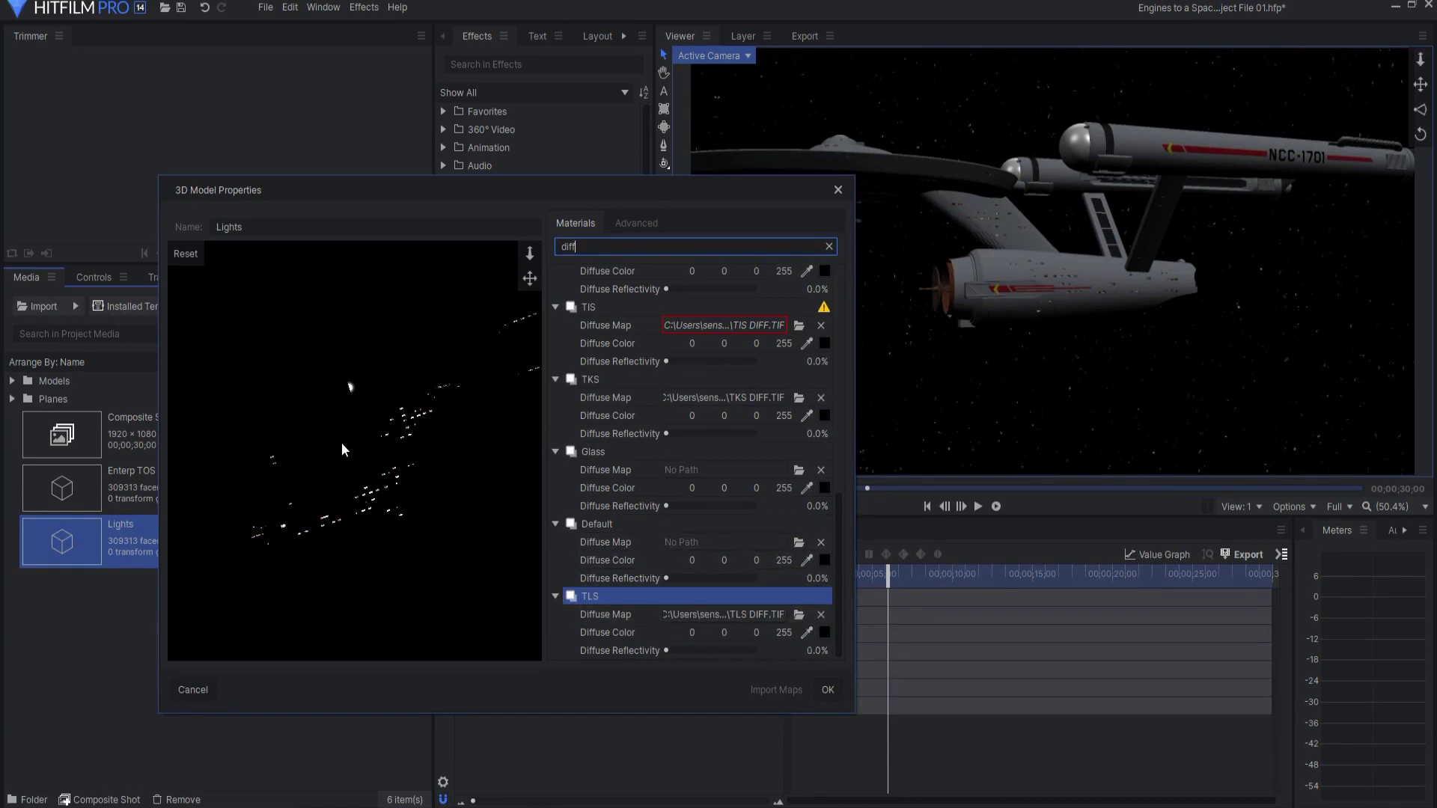
{"action": "mouse_move", "coordinate": [348, 468]}
{"action": "left_mouse_down"}
{"action": "mouse_move", "coordinate": [367, 513]}
{"action": "mouse_move", "coordinate": [250, 514]}
{"action": "mouse_move", "coordinate": [326, 474]}
{"action": "mouse_move", "coordinate": [410, 467]}
{"action": "mouse_move", "coordinate": [289, 496]}
{"action": "mouse_move", "coordinate": [433, 448]}
{"action": "mouse_move", "coordinate": [319, 460]}
{"action": "left_mouse_up"}
Apply the material changes and add the Lights model as a layer at the first frame
{"action": "left_click", "coordinate": [828, 690]}
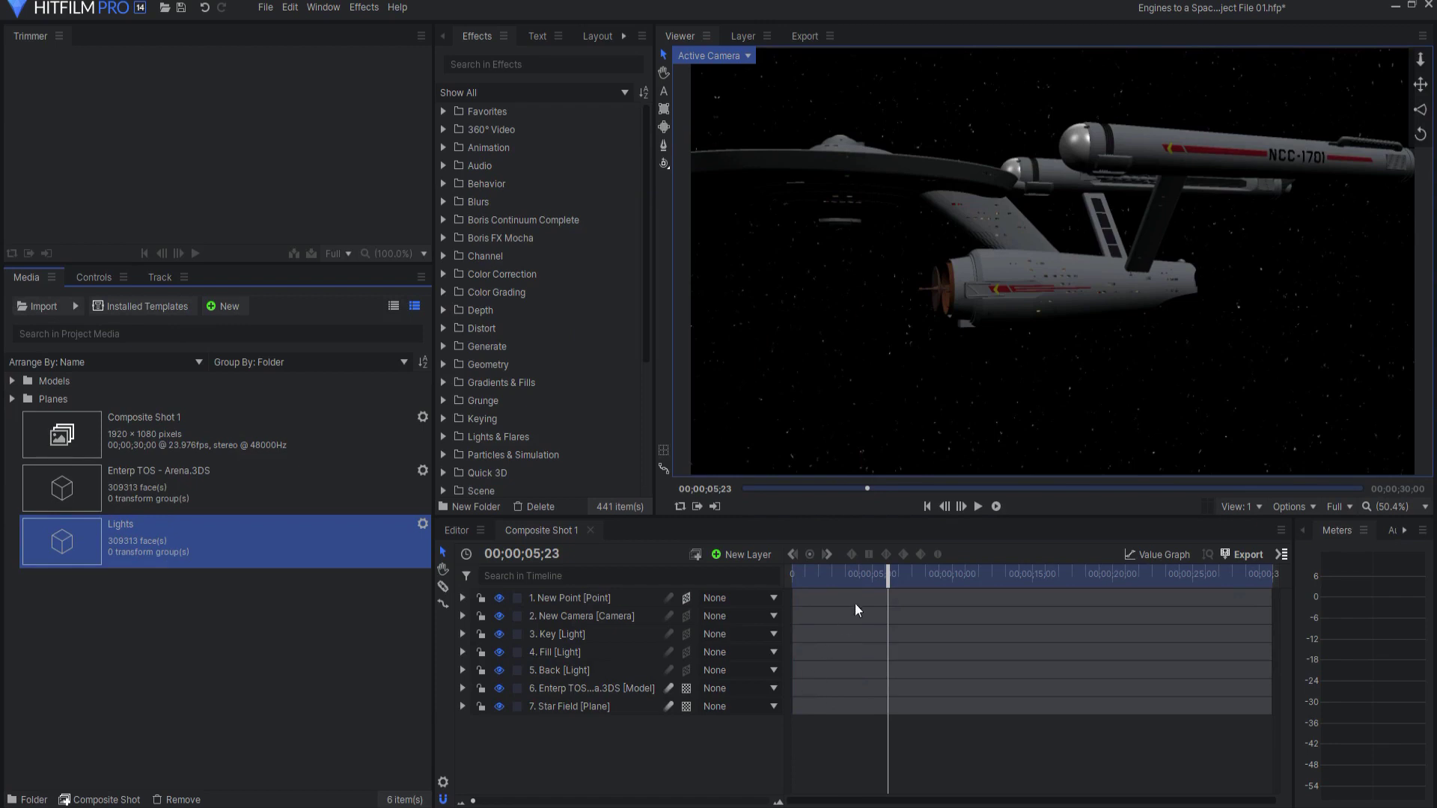
{"action": "left_click", "coordinate": [927, 506]}
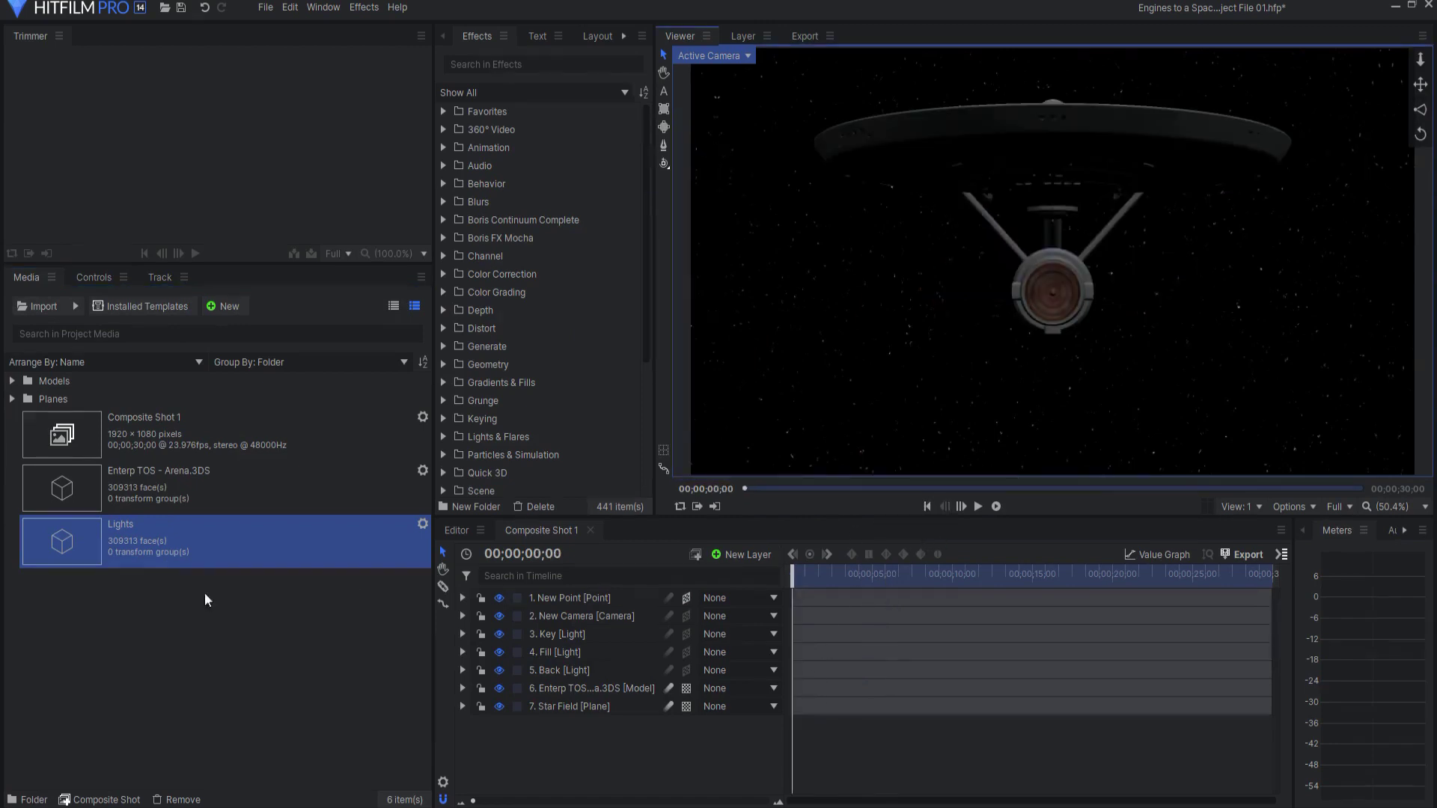
{"action": "mouse_move", "coordinate": [110, 530]}
{"action": "left_mouse_down"}
{"action": "mouse_move", "coordinate": [569, 686]}
{"action": "mouse_move", "coordinate": [559, 678]}
{"action": "left_mouse_up"}
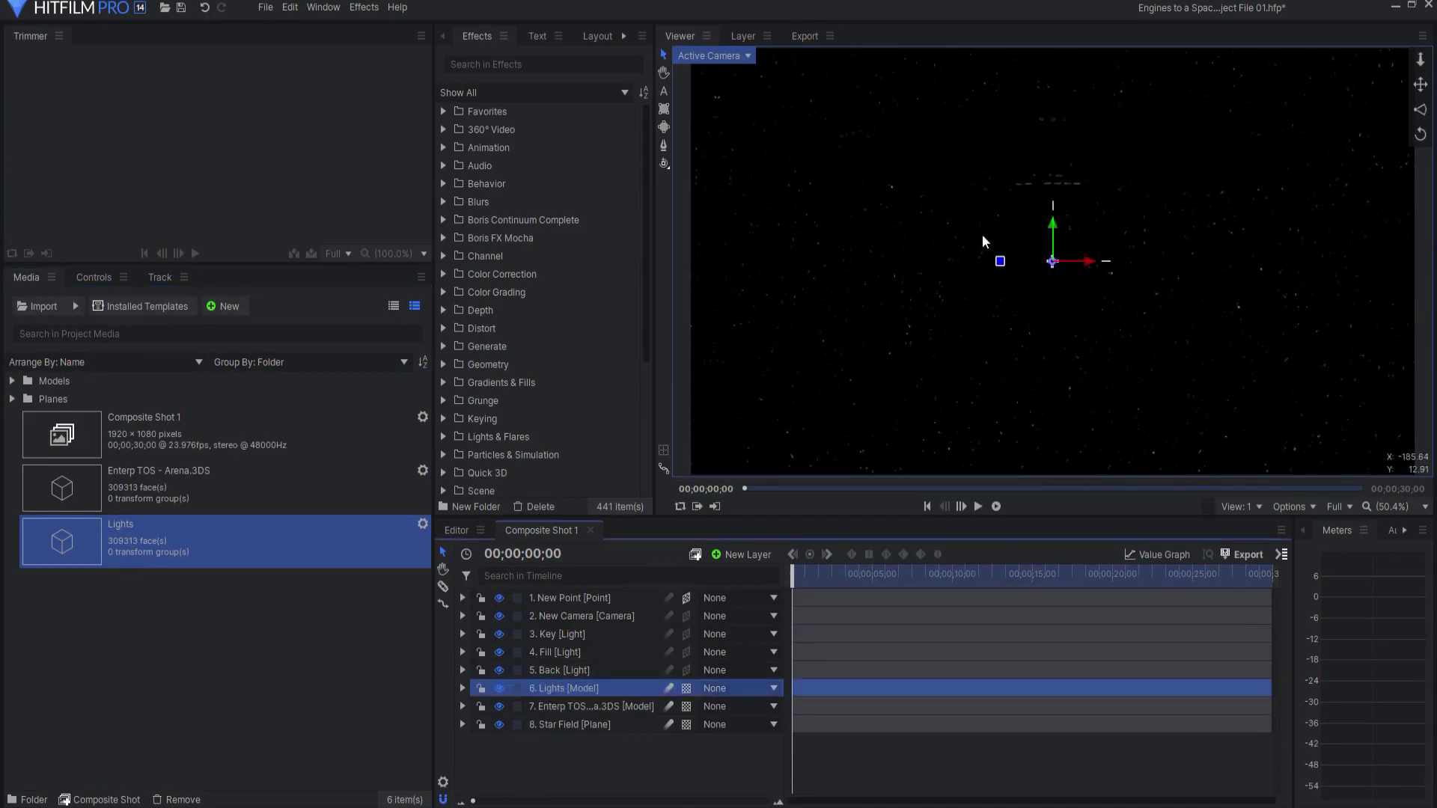
Apply a Fill Color effect to the Star Field layer and leave it disabled
{"action": "left_click", "coordinate": [492, 66]}
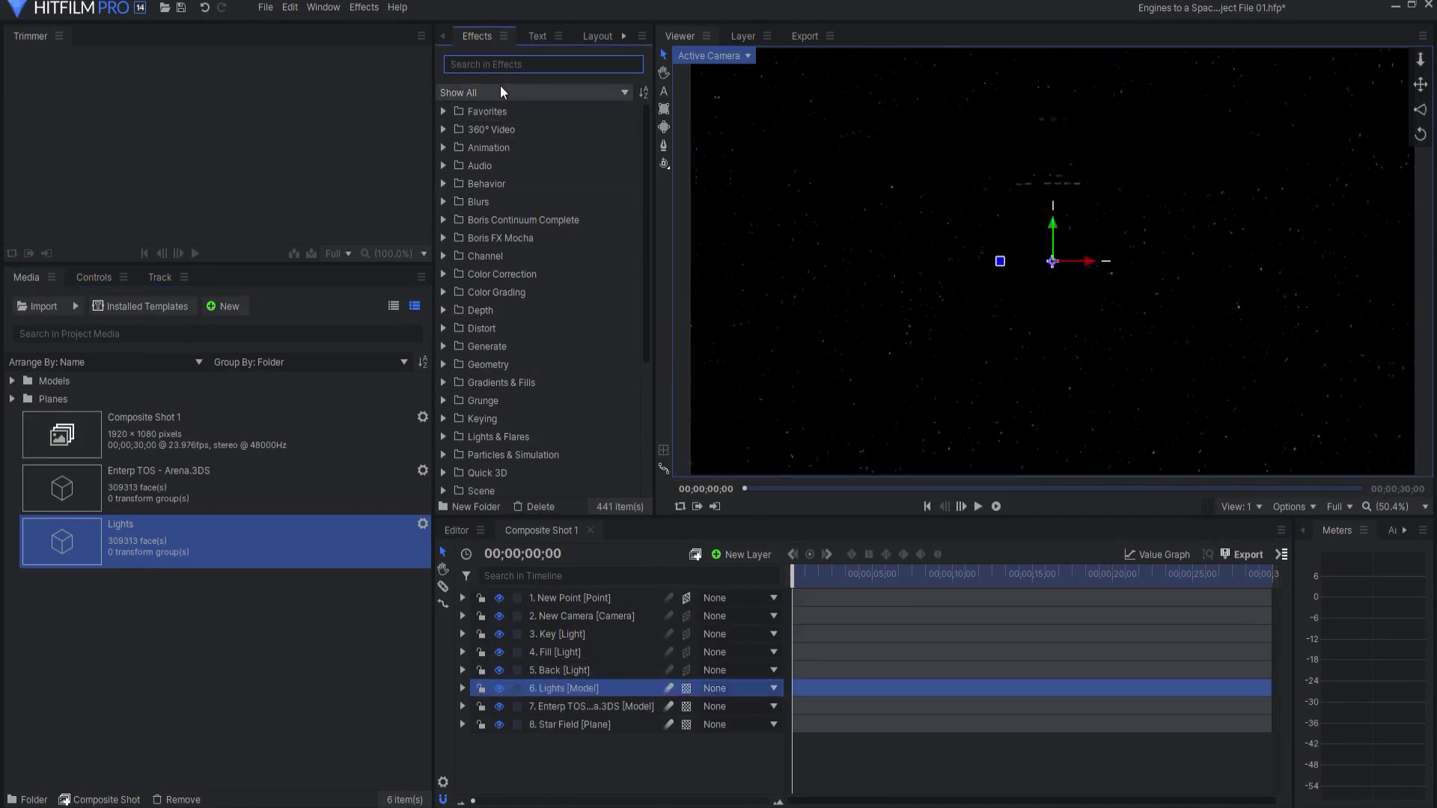
{"action": "type", "text": "fill"}
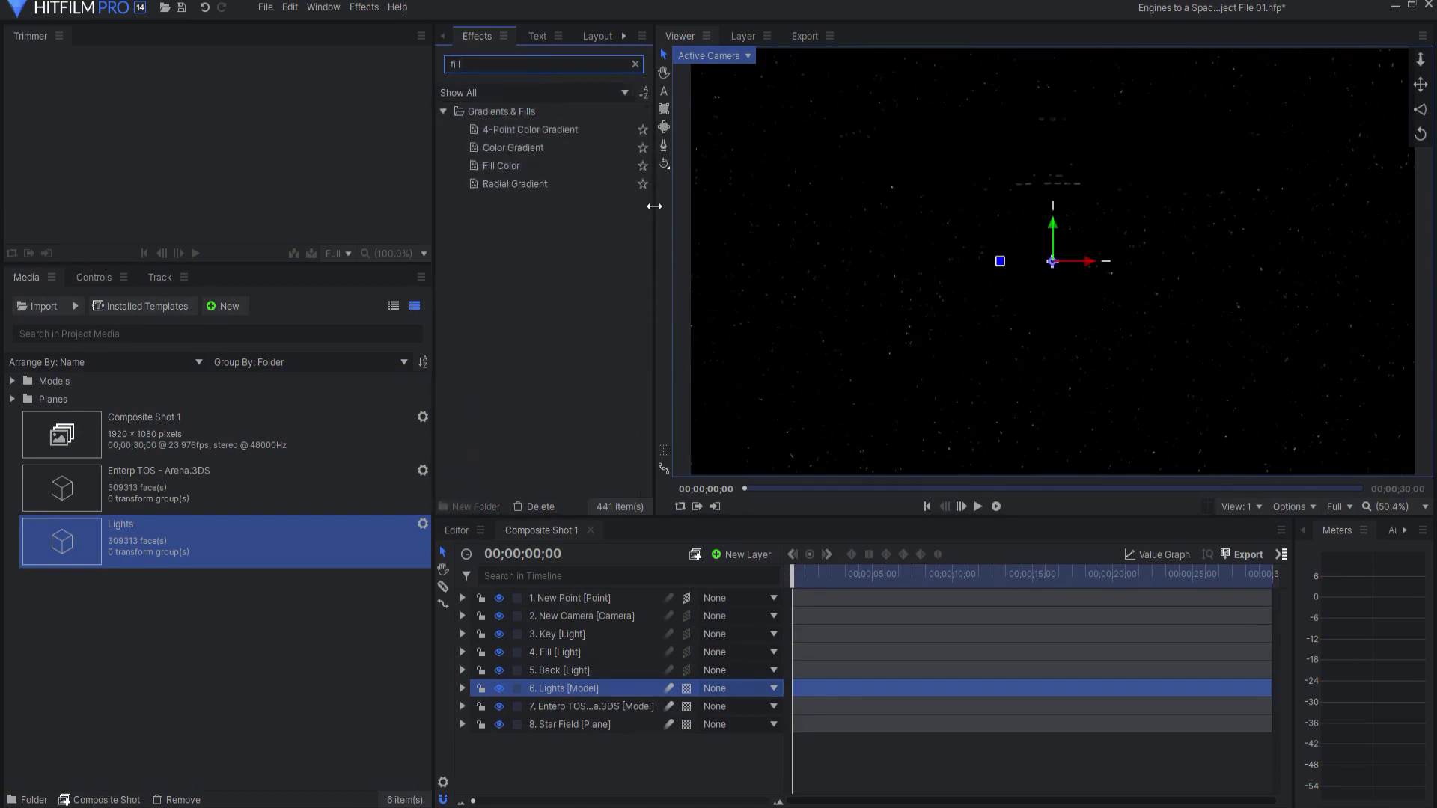
{"action": "left_click_drag", "start_coordinate": [515, 167], "coordinate": [556, 419]}
{"action": "left_click_drag", "start_coordinate": [595, 727], "coordinate": [589, 724]}
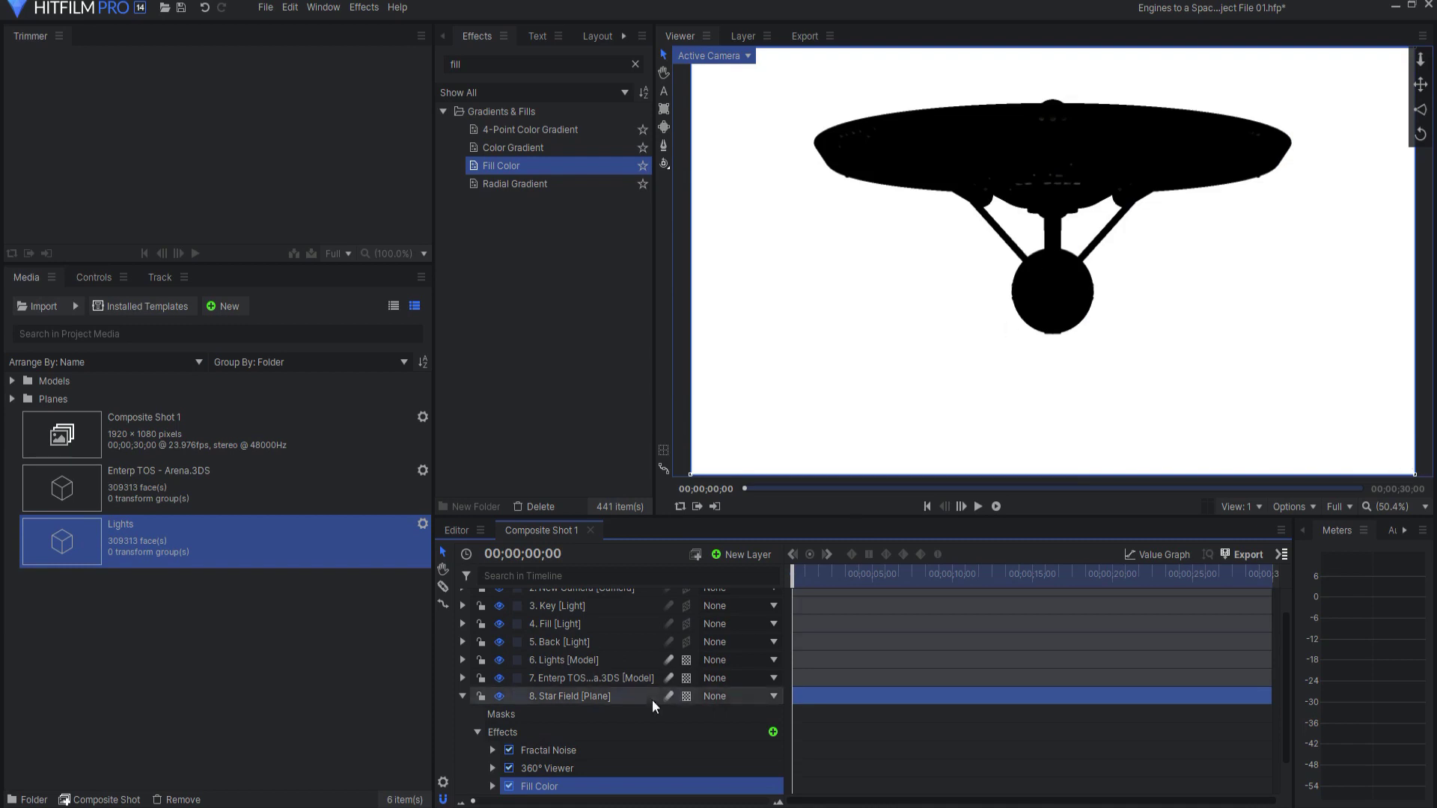
{"action": "left_click", "coordinate": [509, 787]}
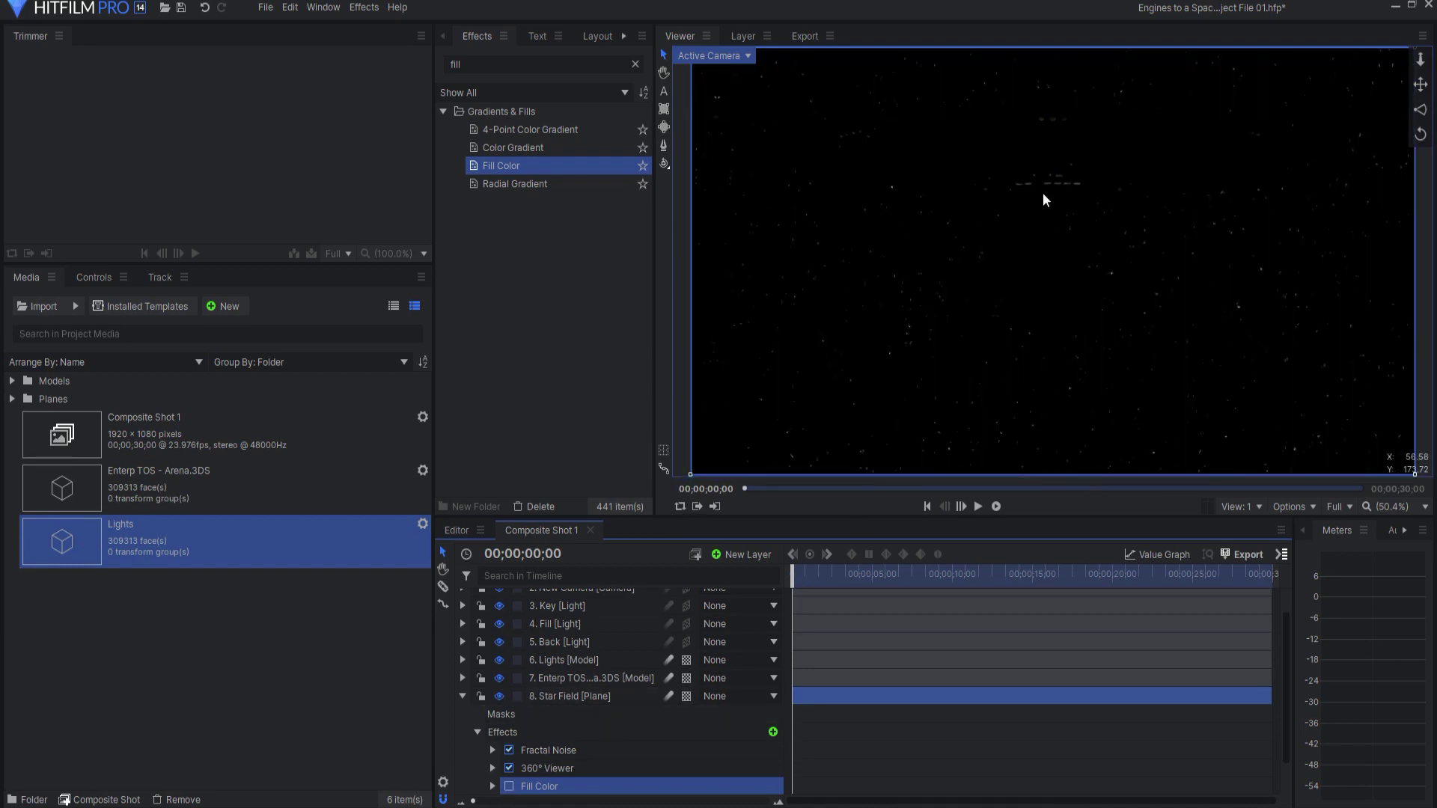
Set the Lights model's Transform parent to 1. New Point
{"action": "left_click", "coordinate": [462, 696]}
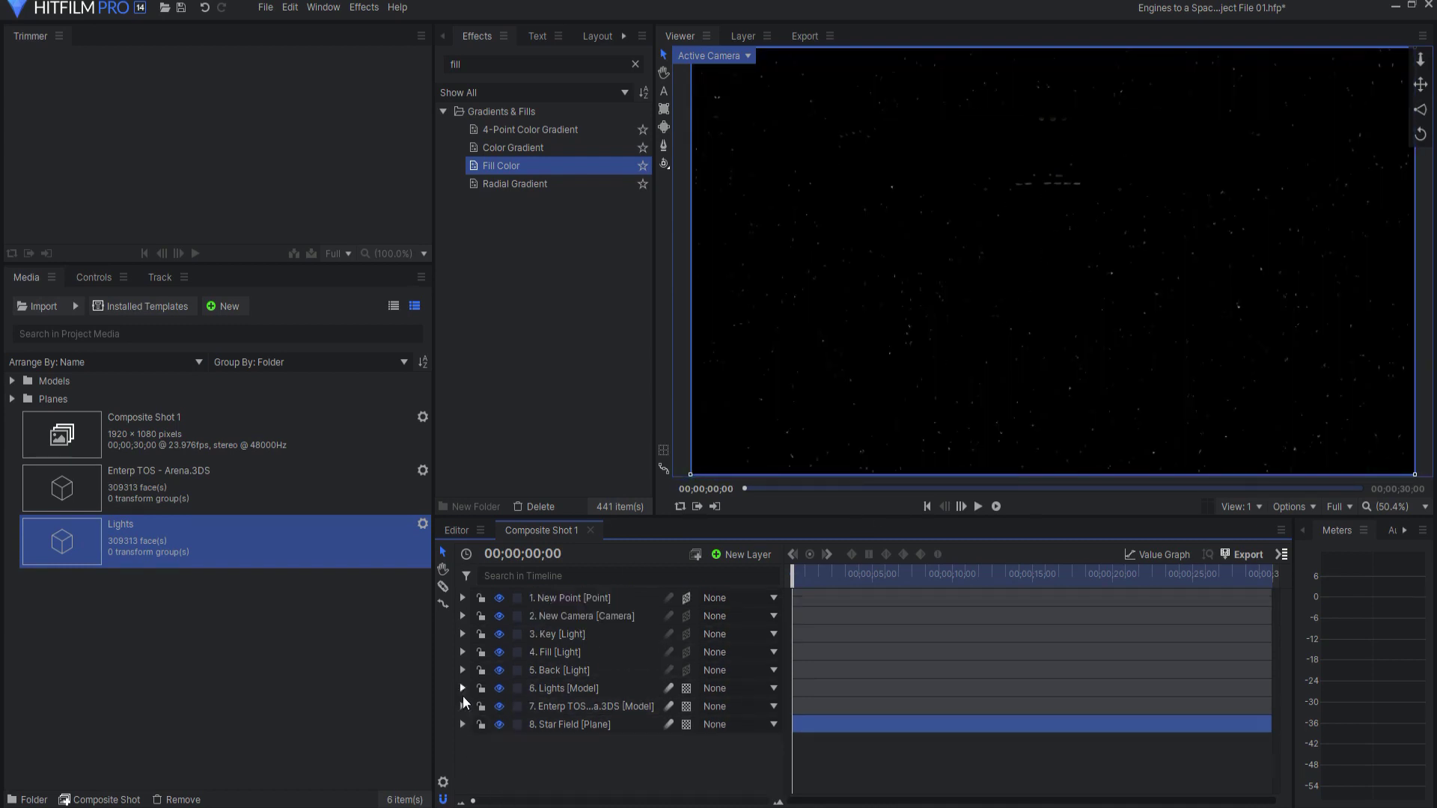
{"action": "left_click", "coordinate": [563, 688]}
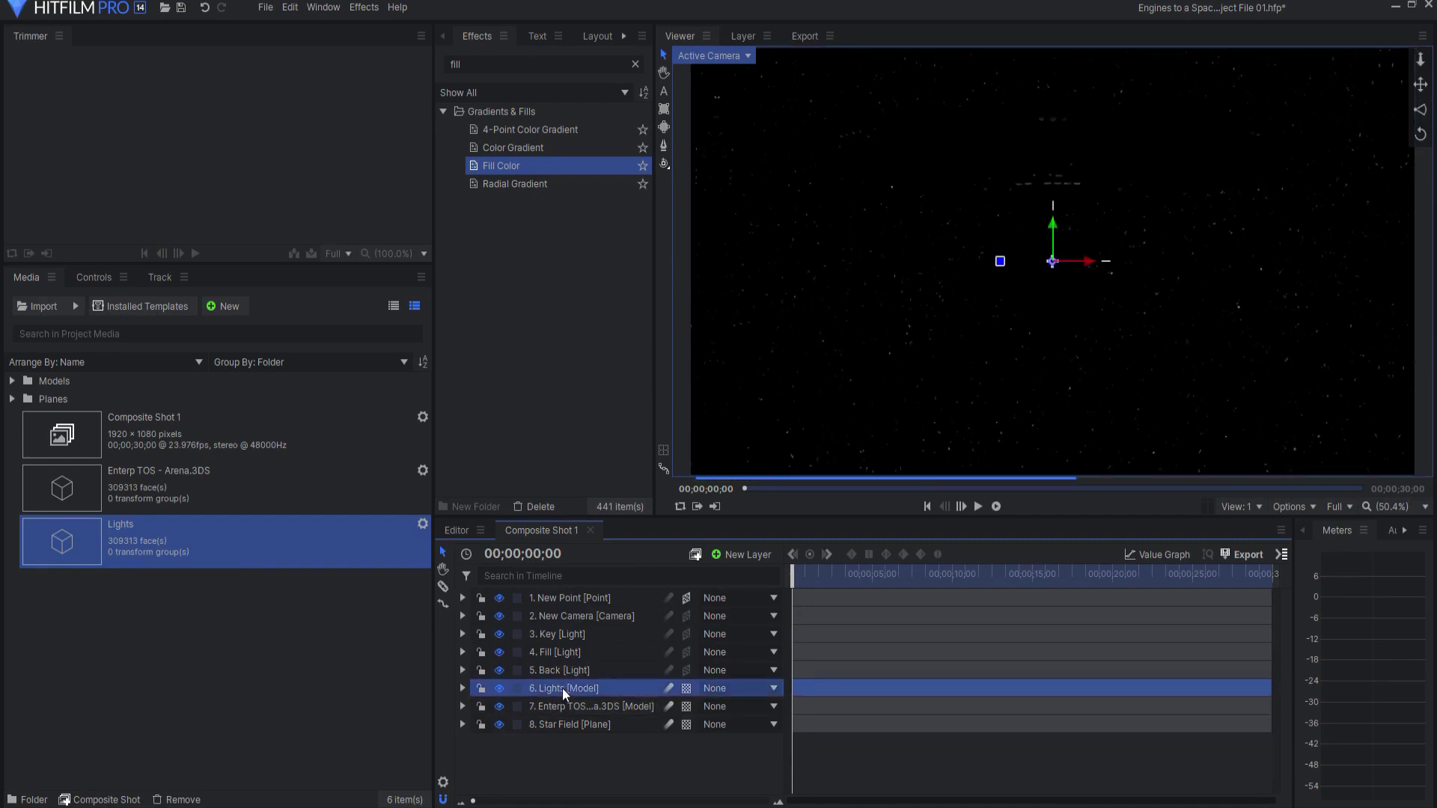
{"action": "left_click", "coordinate": [460, 688]}
{"action": "scroll", "coordinate": [479, 708], "scroll_direction": "down", "scroll_amount": 1}
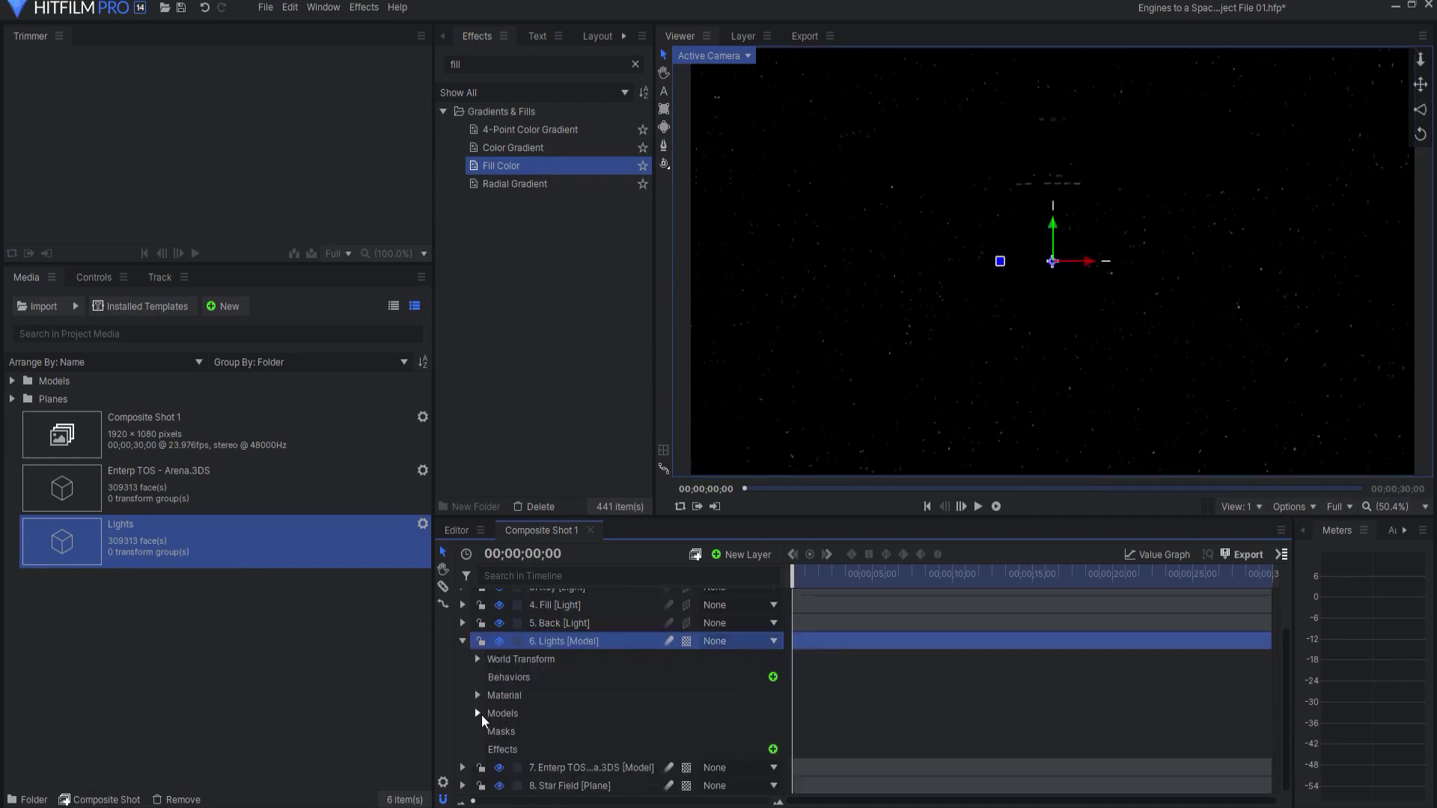
{"action": "left_click", "coordinate": [480, 715]}
{"action": "left_click", "coordinate": [492, 731]}
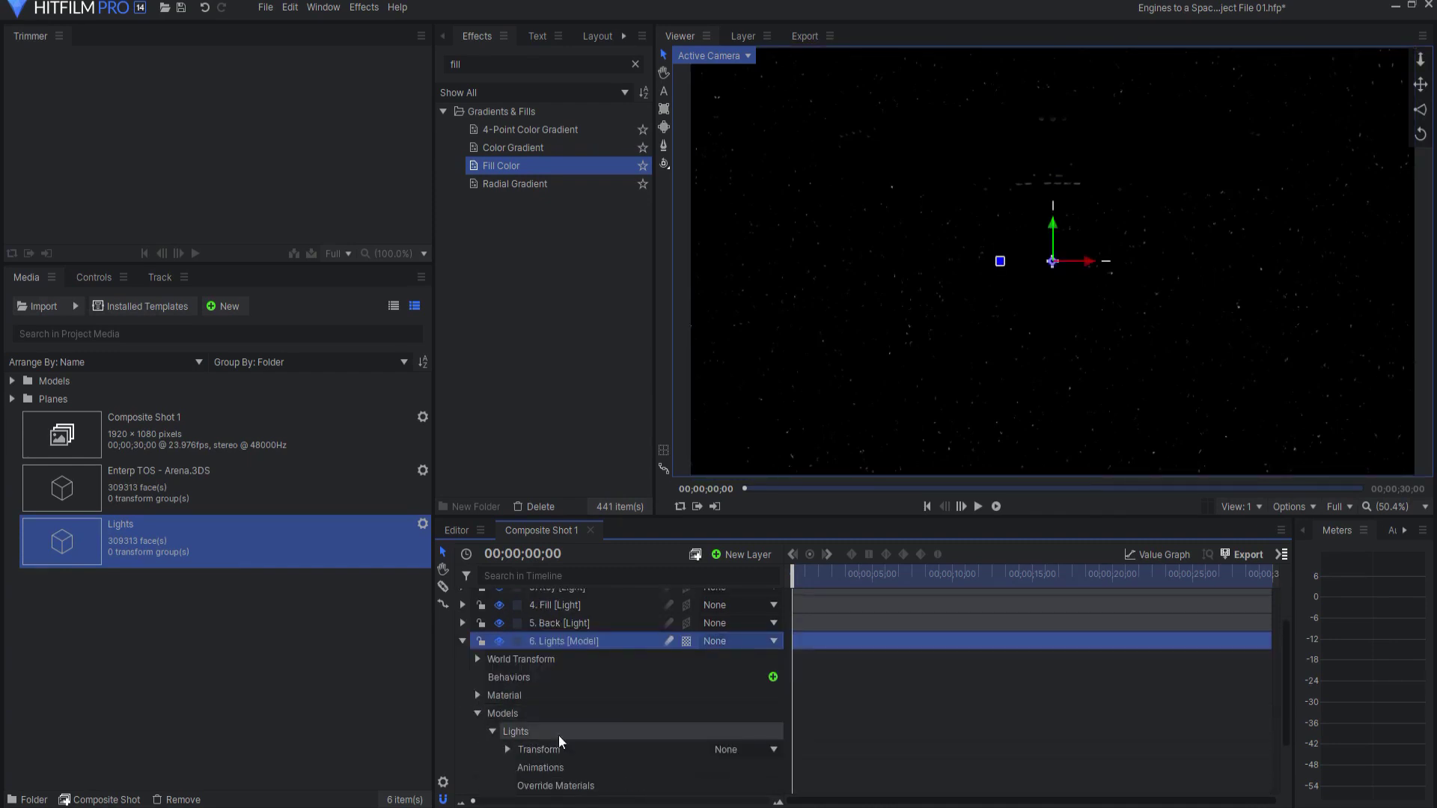
{"action": "left_click", "coordinate": [725, 749]}
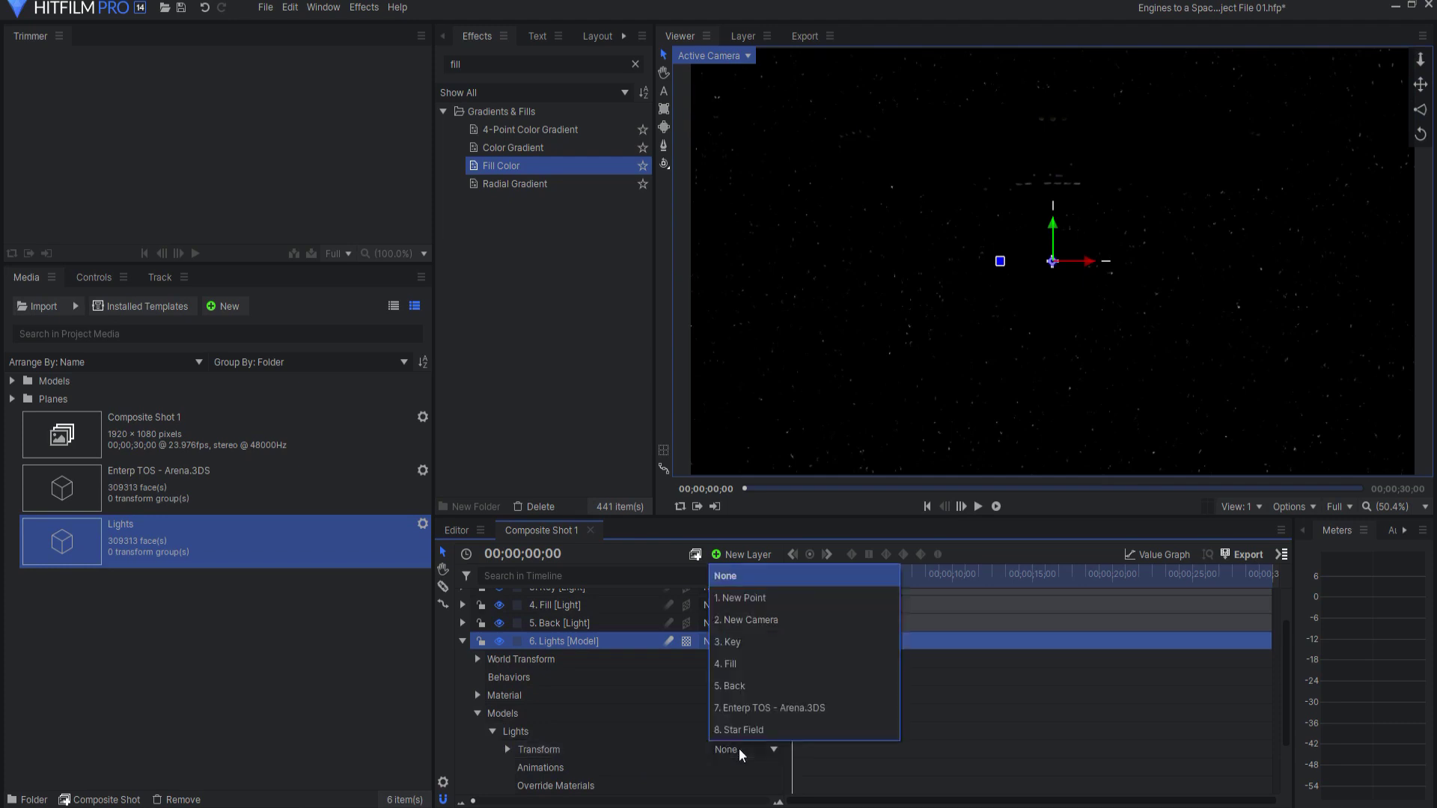
{"action": "left_click", "coordinate": [734, 596]}
{"action": "left_click", "coordinate": [462, 642]}
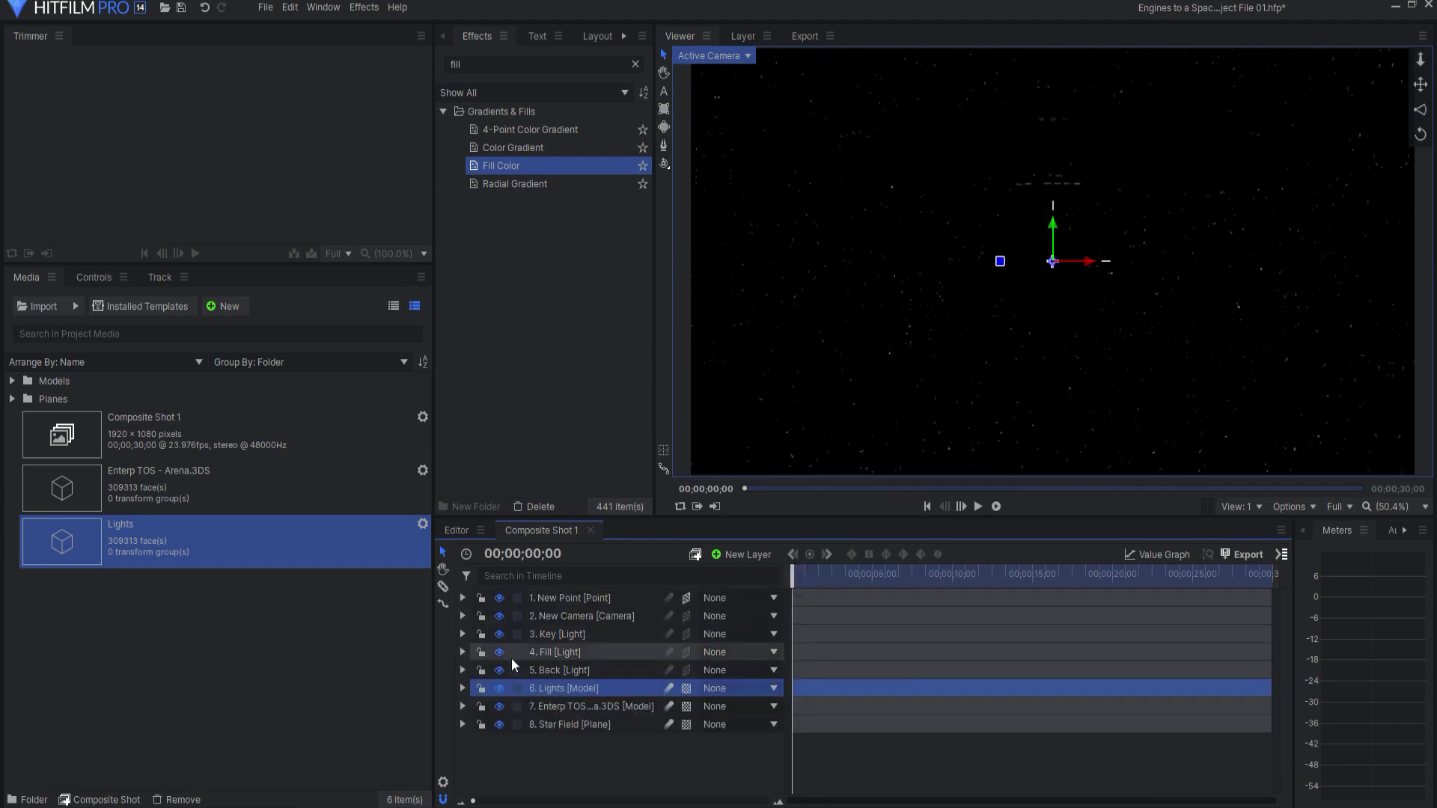
Scrub later in the shot to check the window lights over the starfield
{"action": "left_click", "coordinate": [692, 760]}
{"action": "mouse_move", "coordinate": [792, 575]}
{"action": "left_mouse_down"}
{"action": "mouse_move", "coordinate": [965, 559]}
{"action": "mouse_move", "coordinate": [894, 540]}
{"action": "mouse_move", "coordinate": [886, 519]}
{"action": "left_mouse_up"}
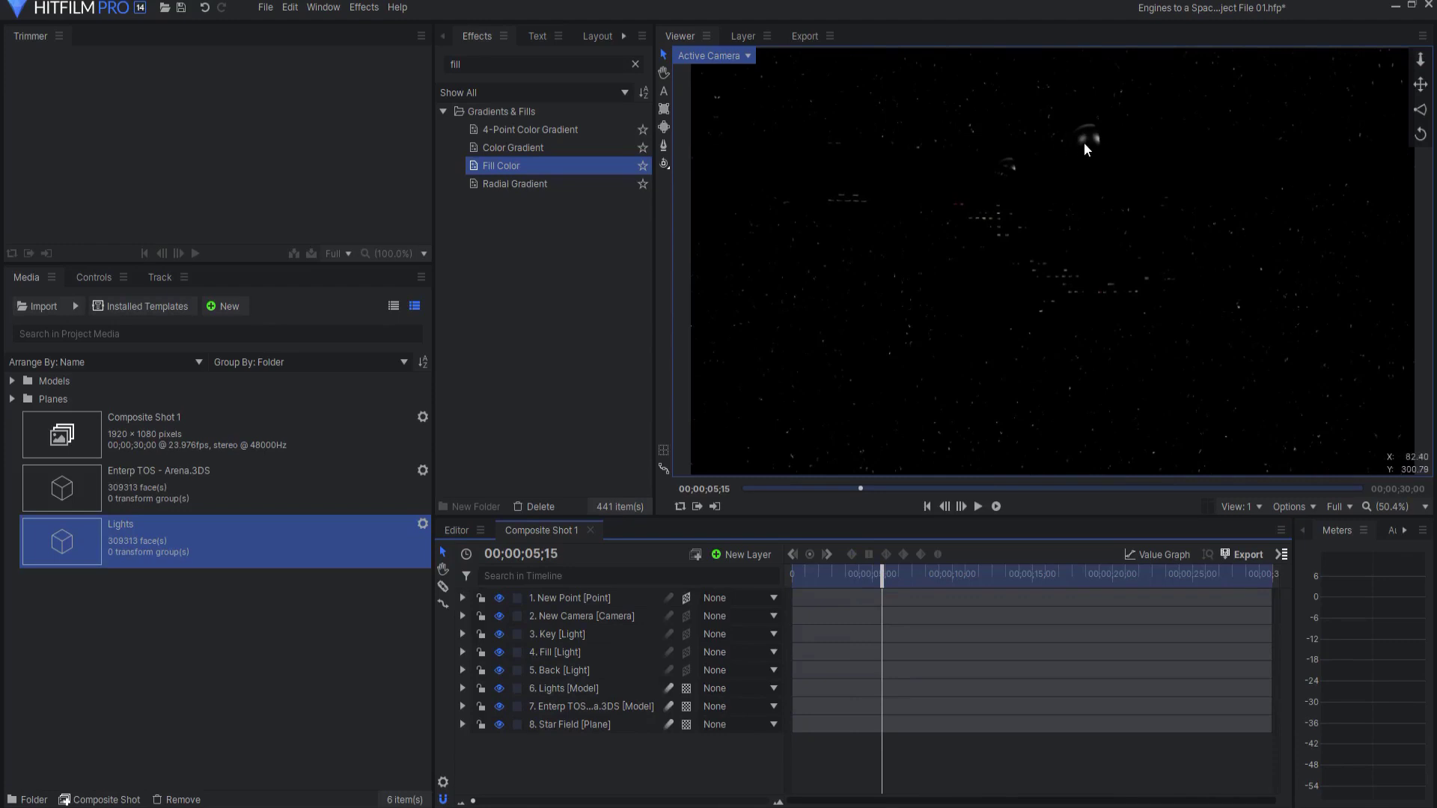
{"action": "left_click", "coordinate": [576, 689]}
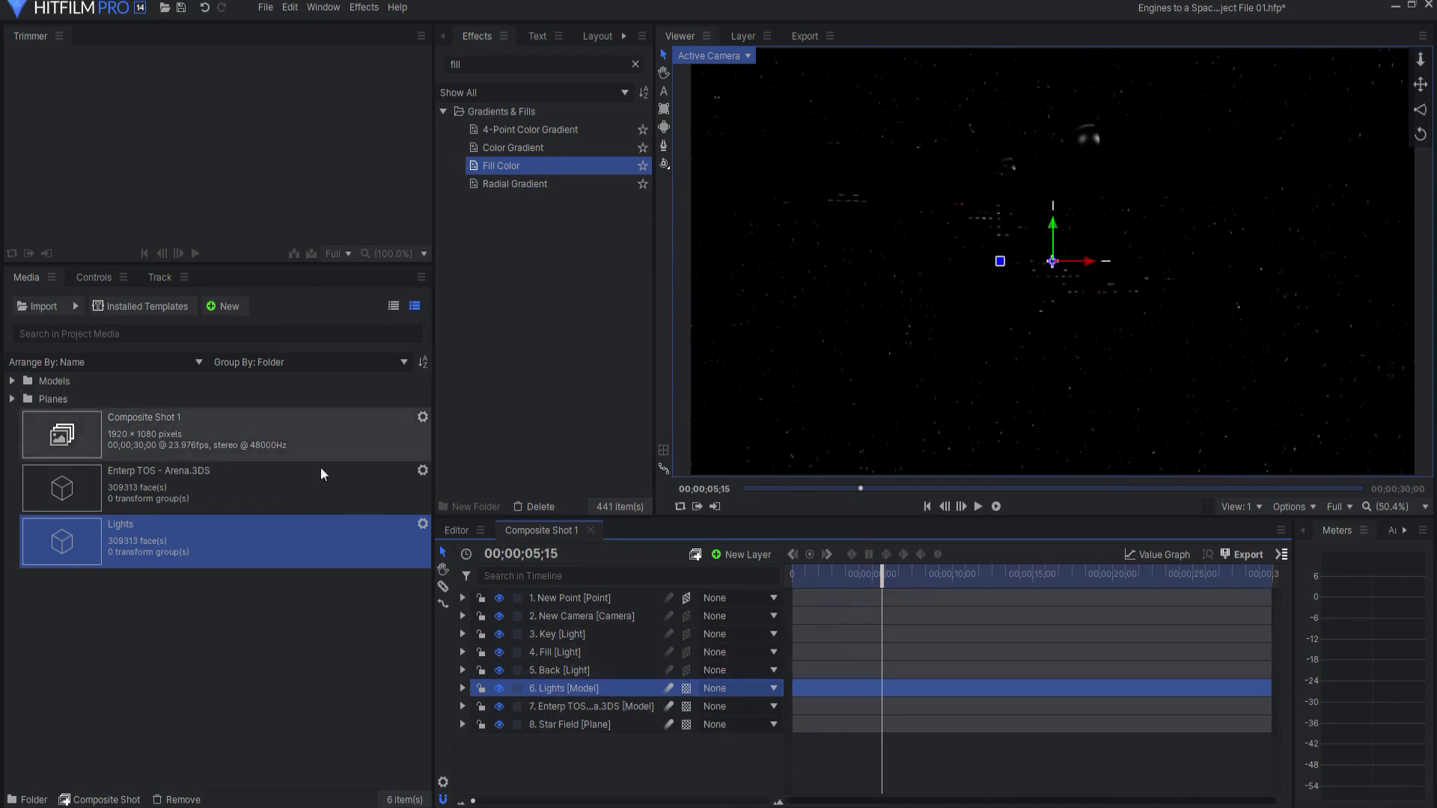
Uncheck Illuminated in the Lights model's Material settings
{"action": "left_click", "coordinate": [462, 688]}
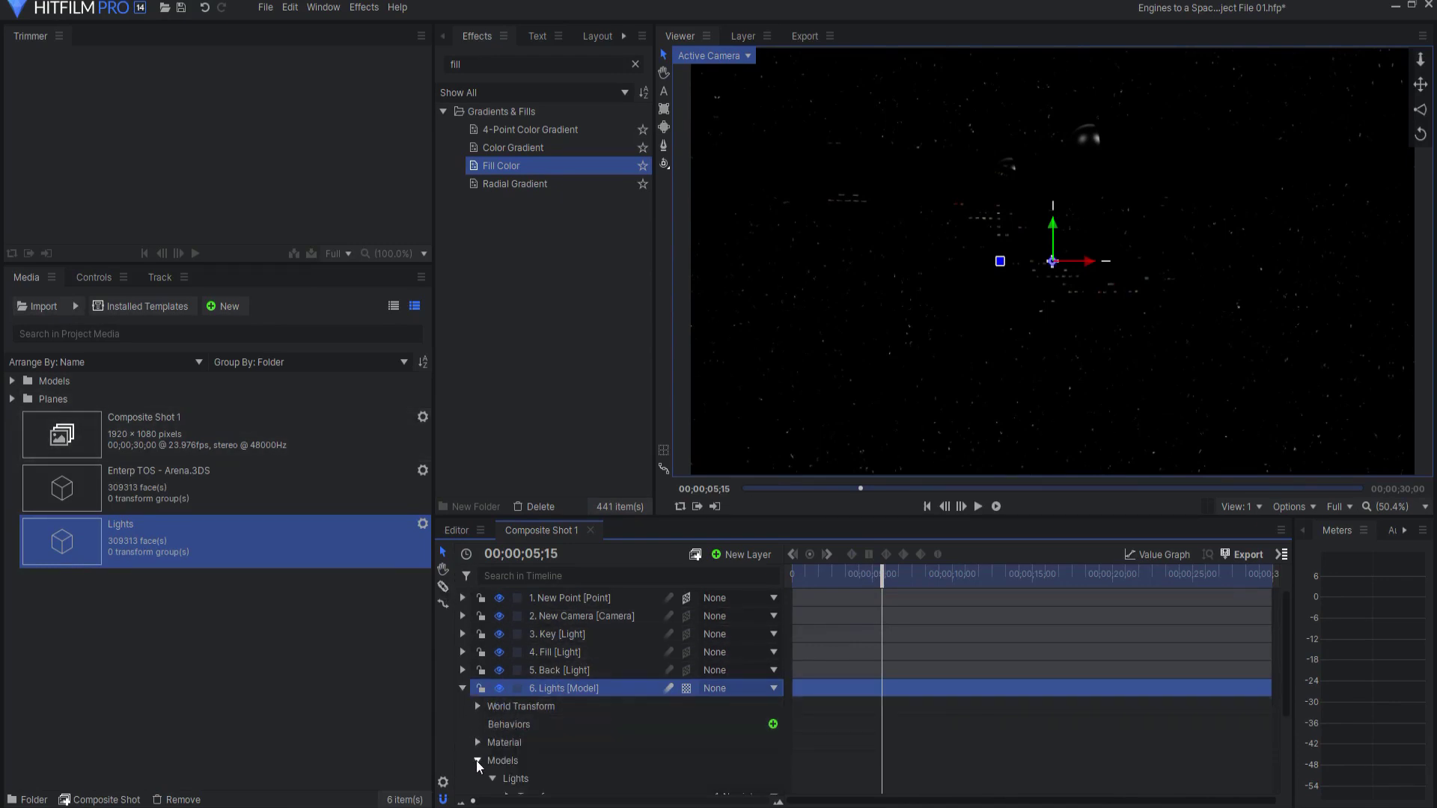
{"action": "left_click", "coordinate": [477, 743]}
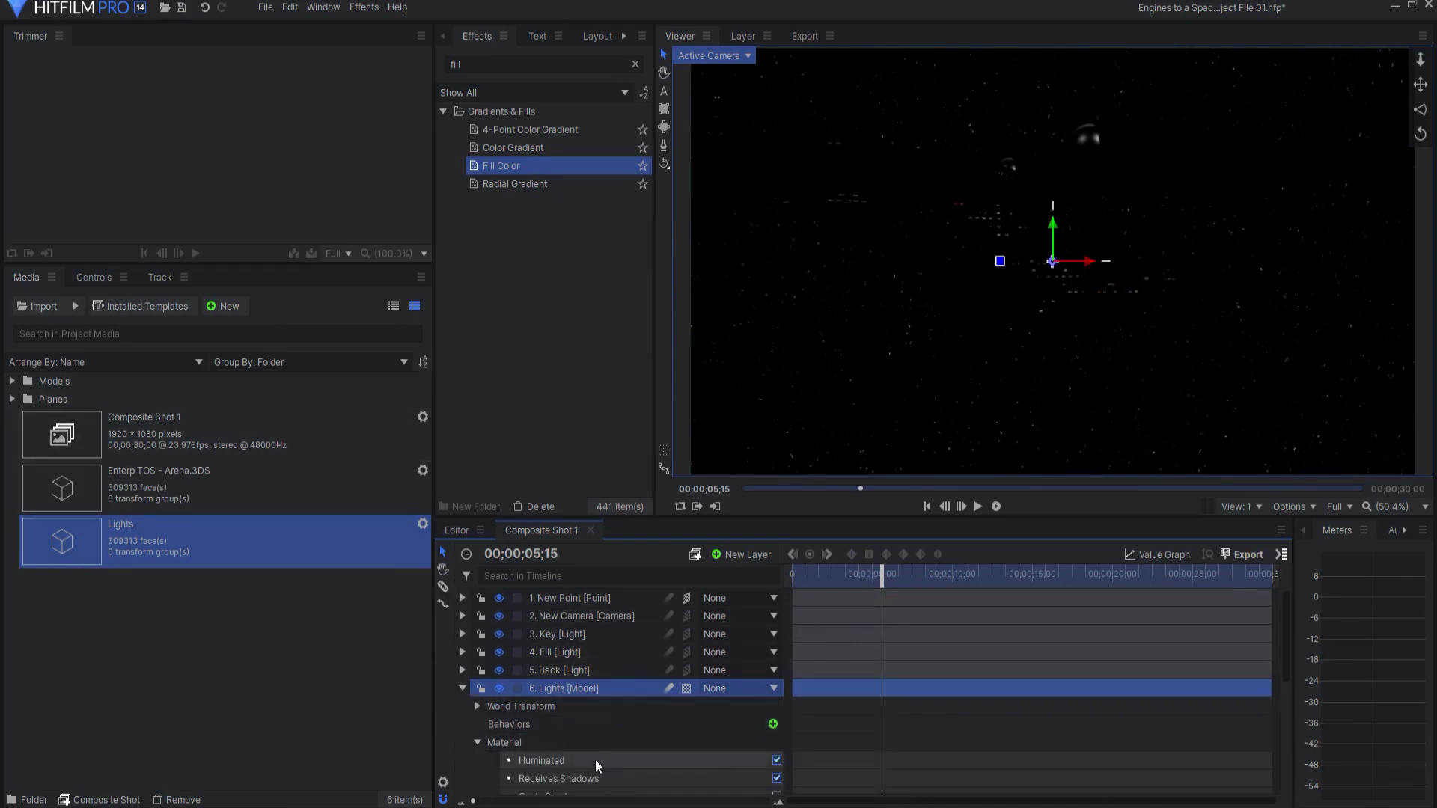
{"action": "left_click", "coordinate": [777, 760]}
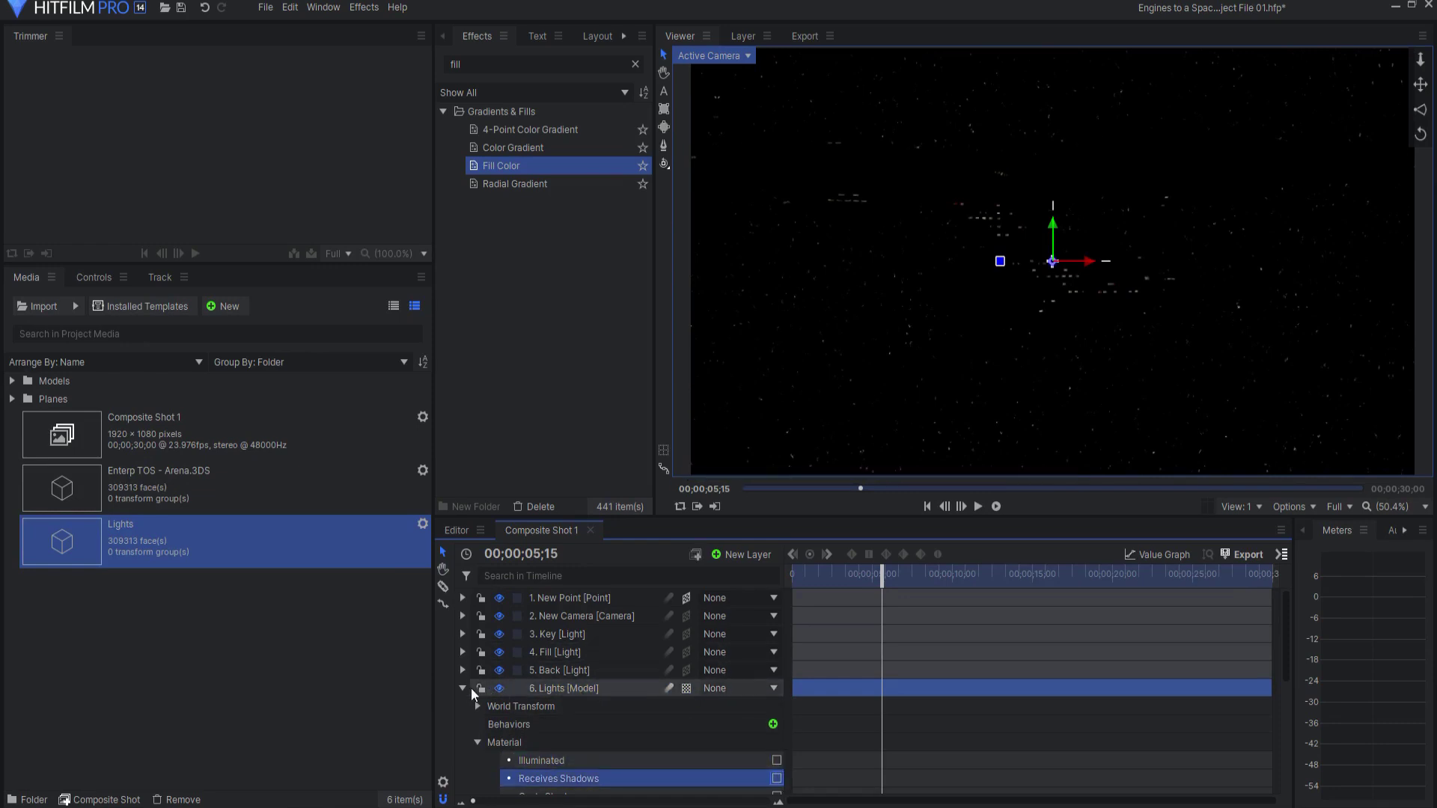
{"action": "left_click", "coordinate": [462, 689]}
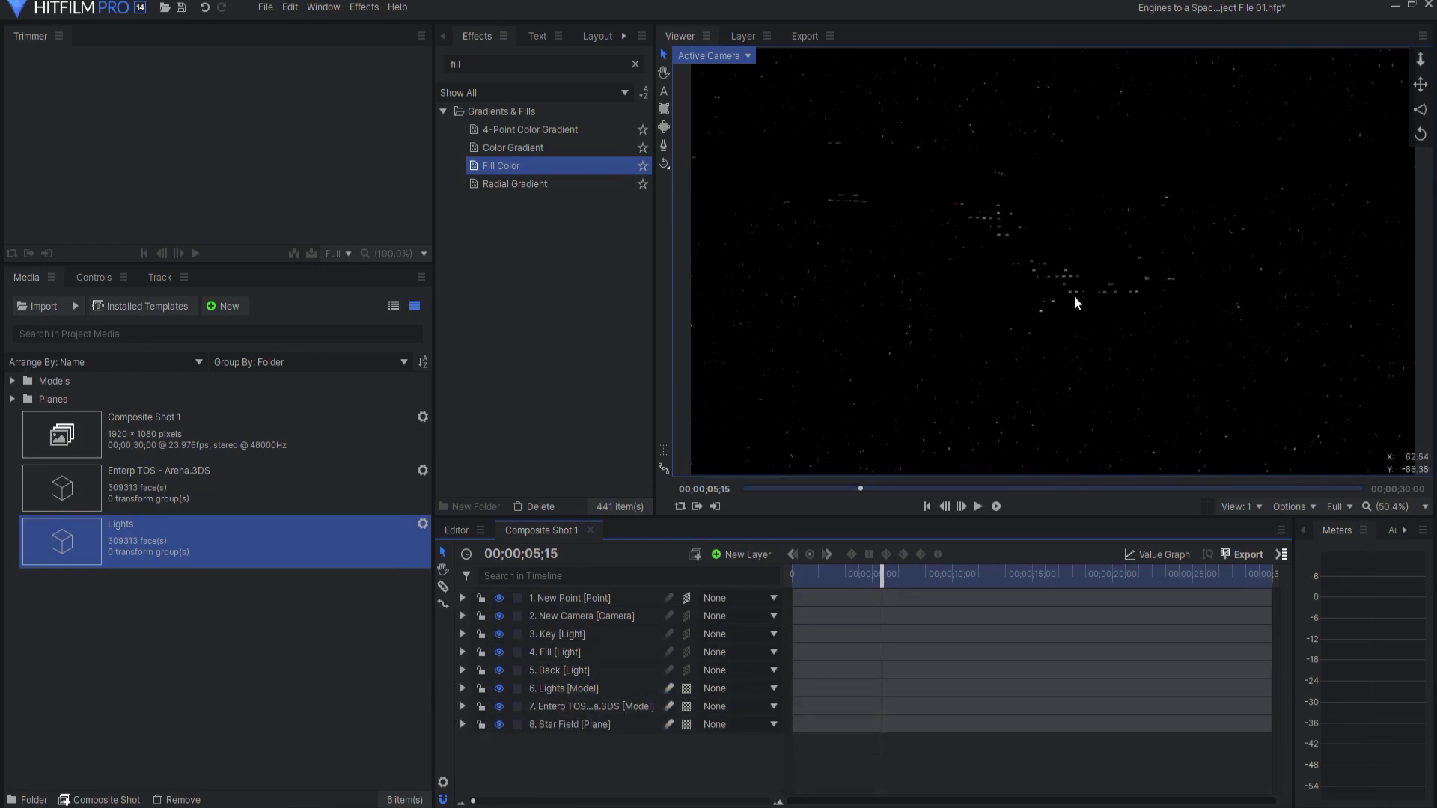
{"action": "mouse_move", "coordinate": [884, 574]}
{"action": "left_mouse_down"}
{"action": "mouse_move", "coordinate": [1065, 559]}
{"action": "mouse_move", "coordinate": [885, 573]}
{"action": "left_mouse_up"}
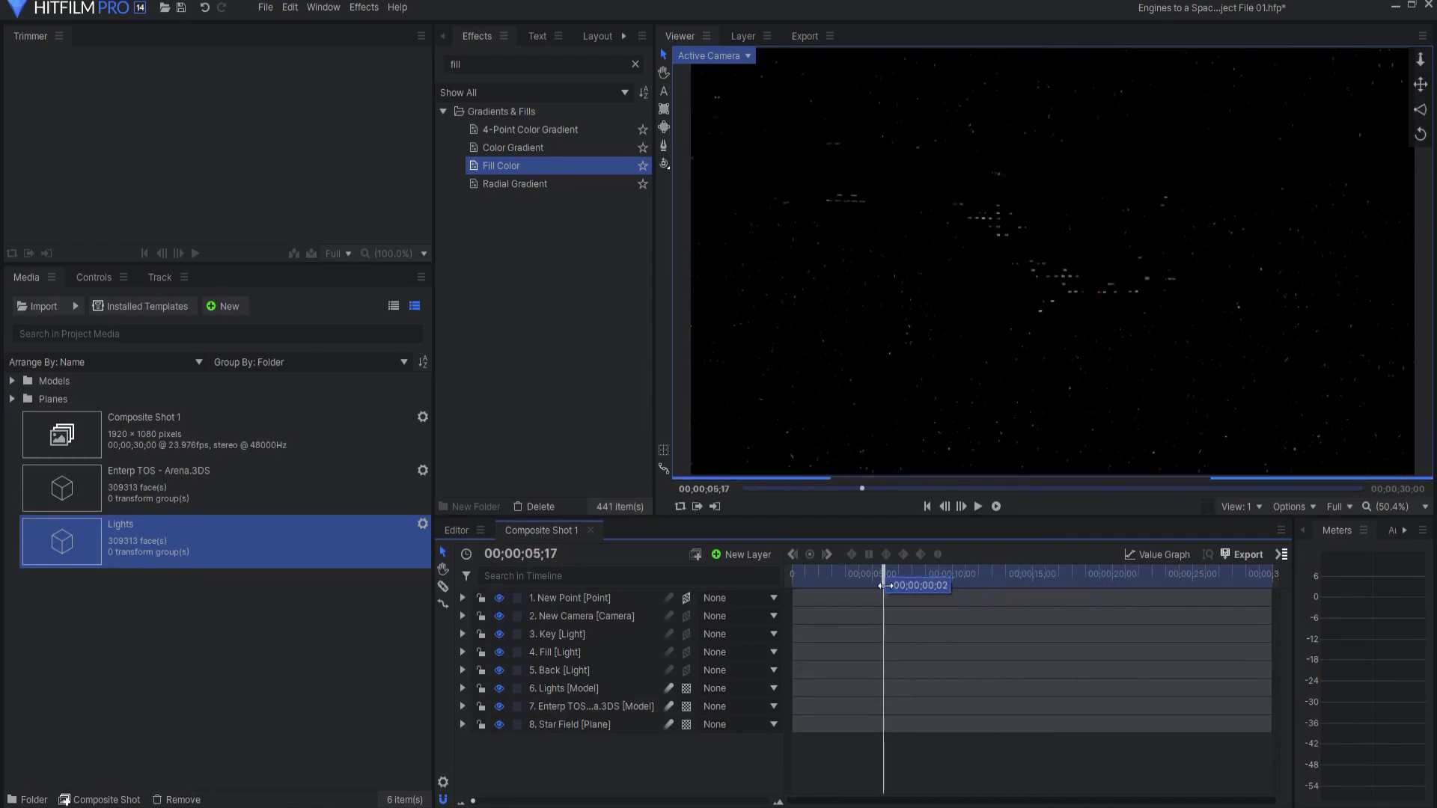
Set the Lights layer's blend mode to Add
{"action": "right_click", "coordinate": [551, 691]}
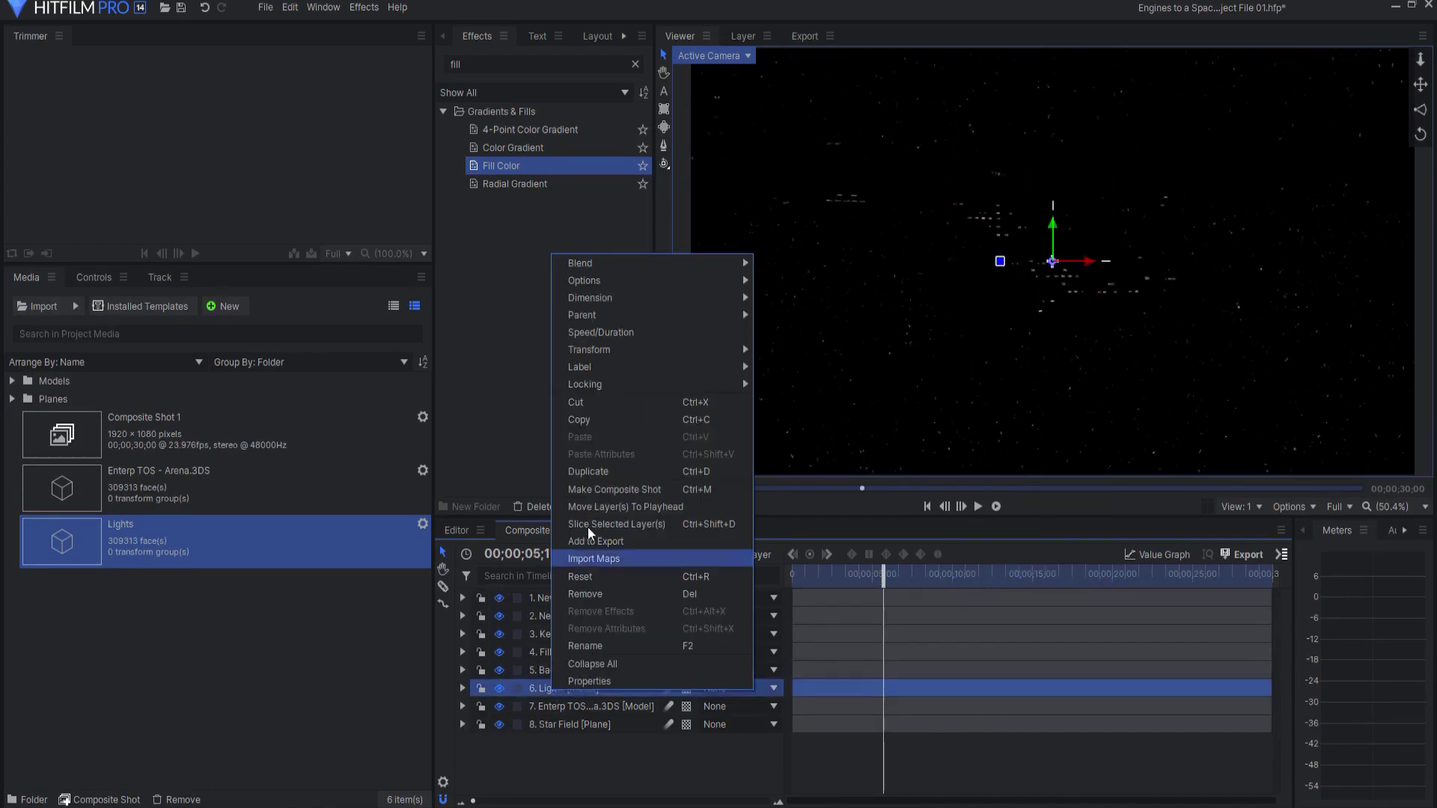
{"action": "mouse_move", "coordinate": [628, 263]}
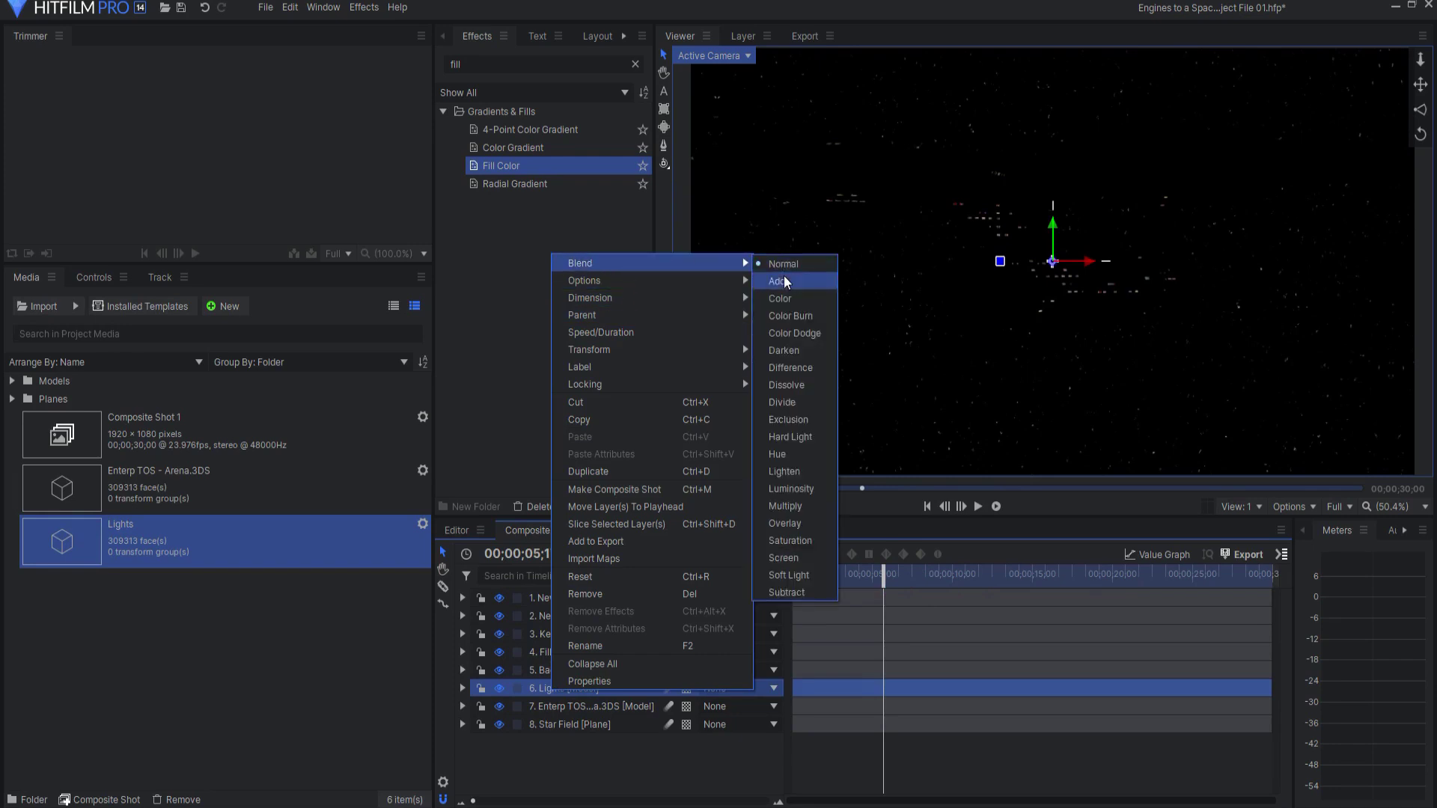
{"action": "left_click", "coordinate": [783, 281]}
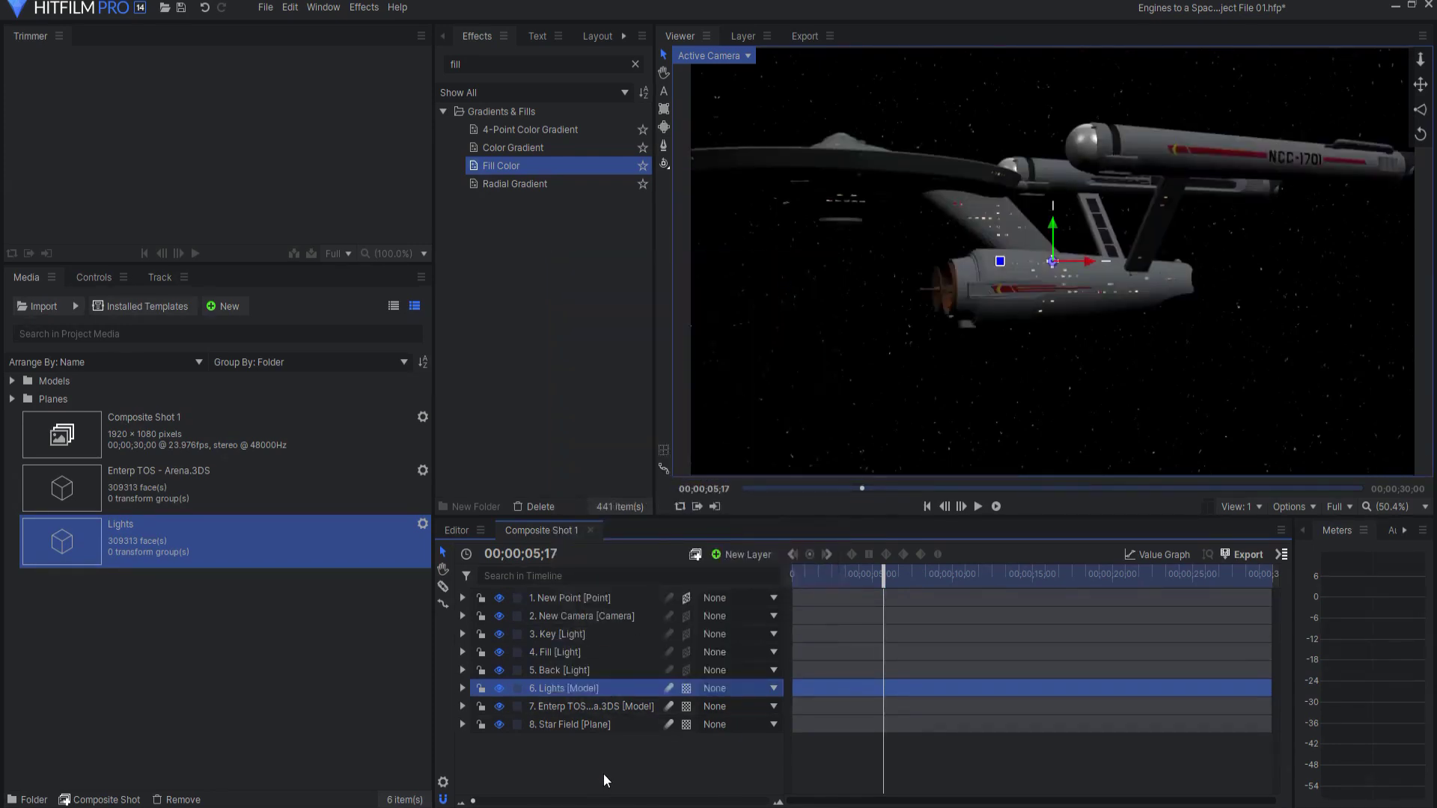
{"action": "left_click", "coordinate": [605, 752]}
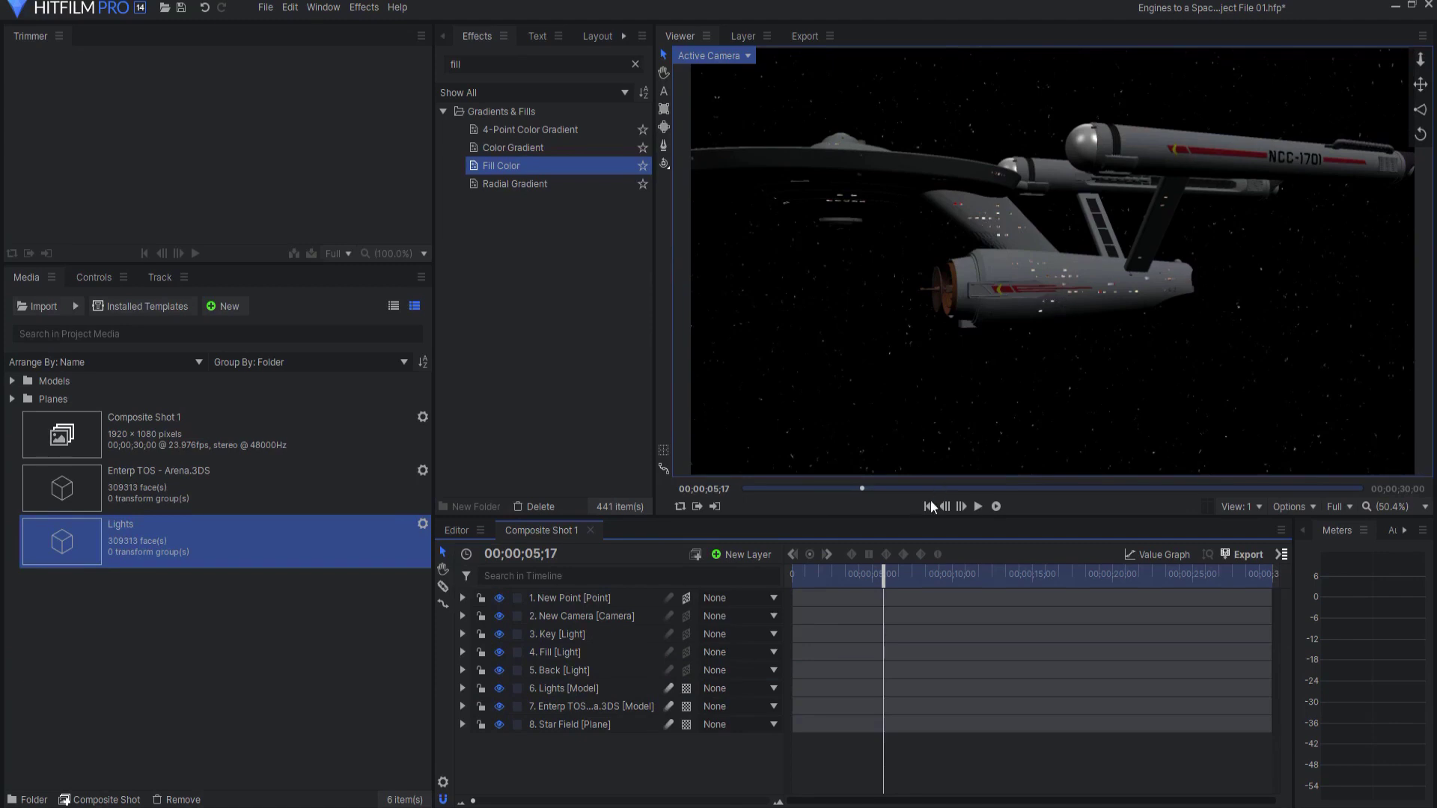
{"action": "mouse_move", "coordinate": [886, 574]}
{"action": "left_mouse_down"}
{"action": "mouse_move", "coordinate": [834, 577]}
{"action": "mouse_move", "coordinate": [926, 543]}
{"action": "left_mouse_up"}
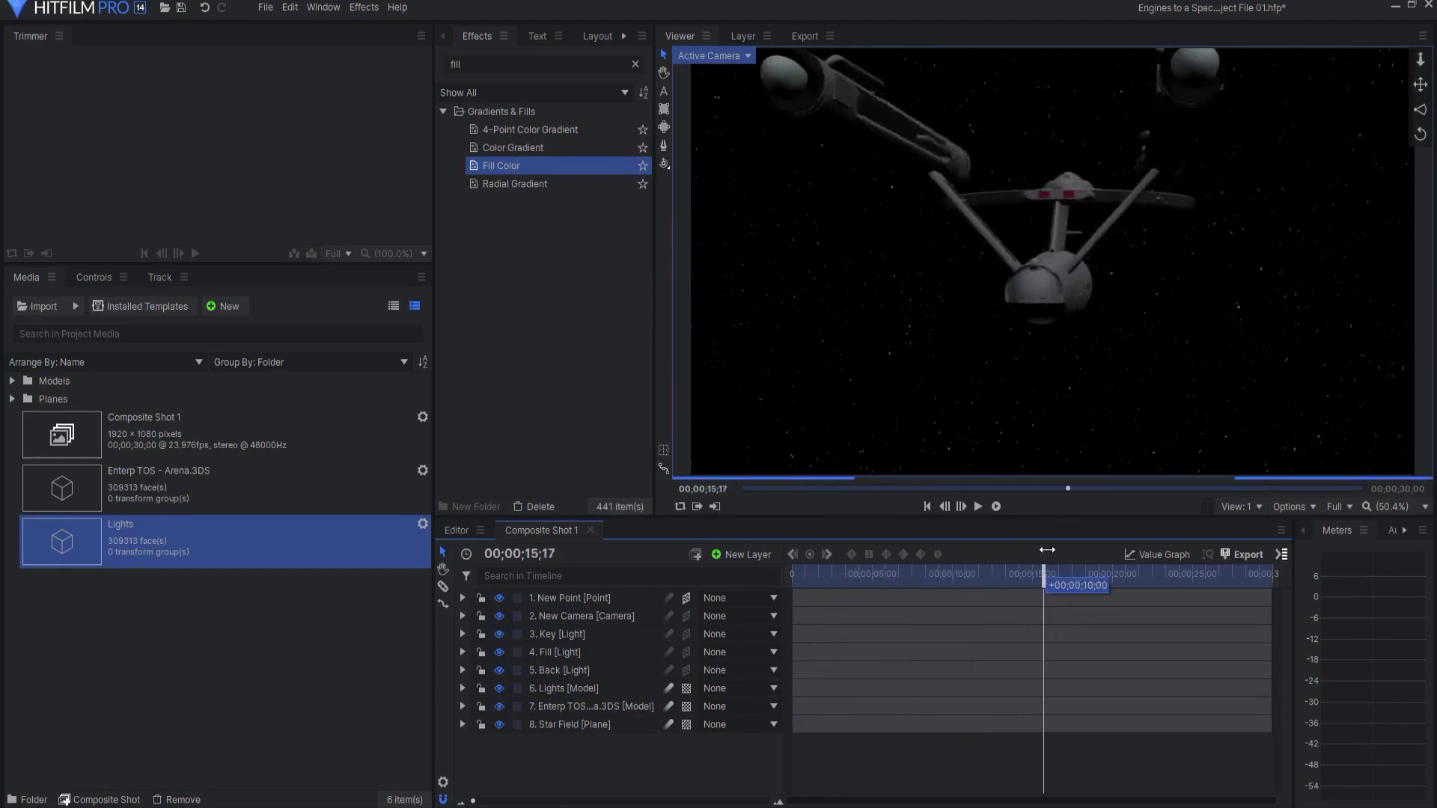
{"action": "left_click_drag", "start_coordinate": [926, 544], "coordinate": [861, 544]}
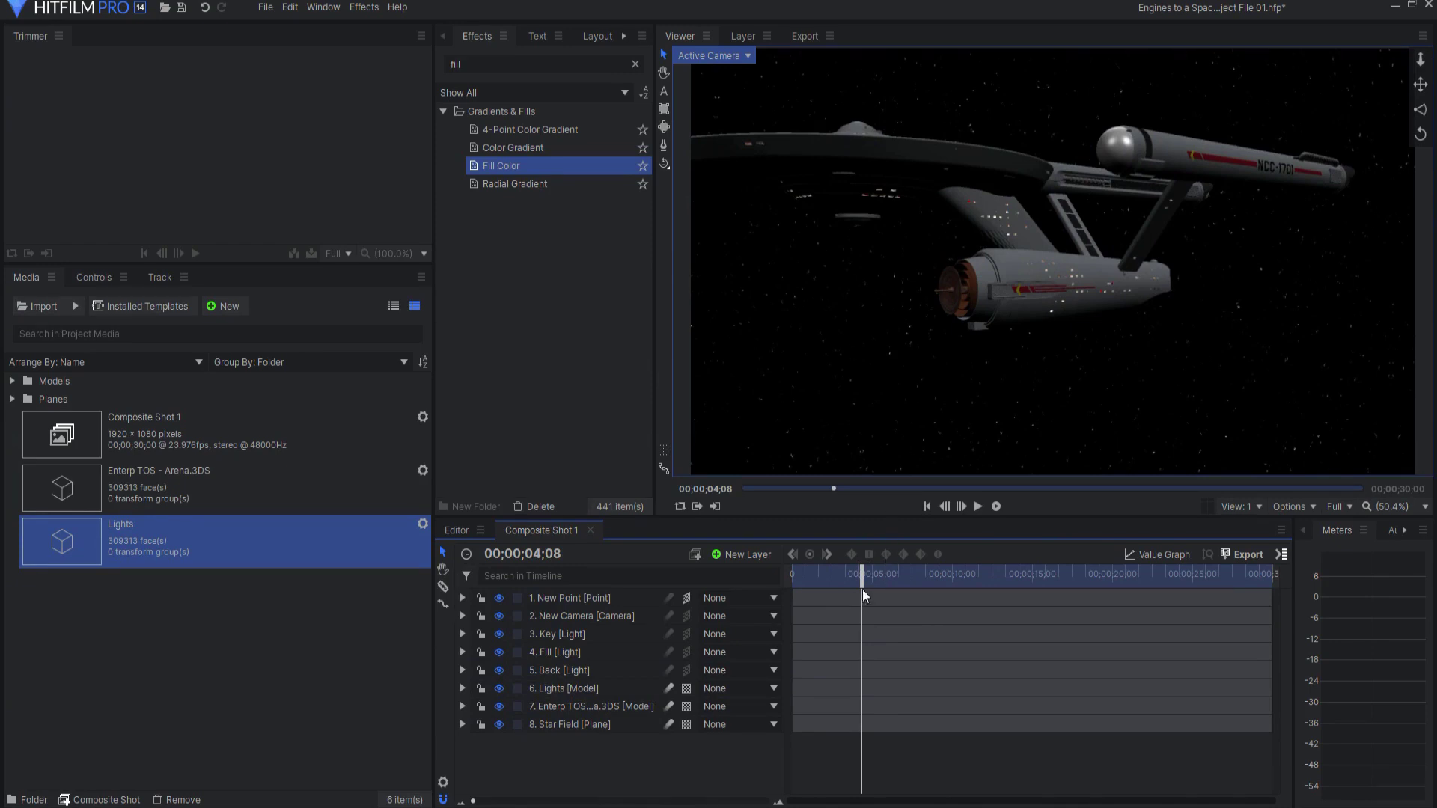
{"action": "left_click_drag", "start_coordinate": [858, 581], "coordinate": [813, 581]}
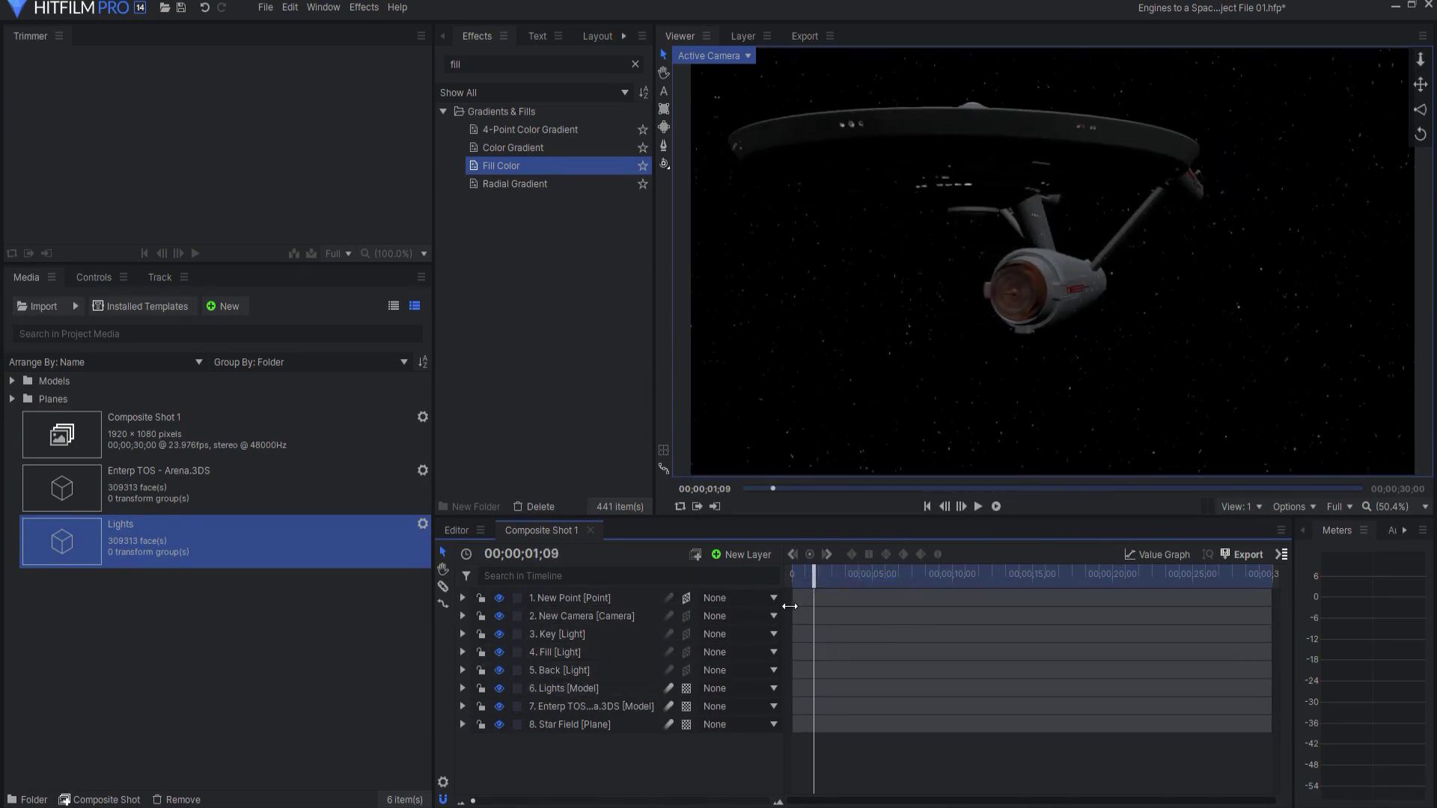
{"action": "left_click_drag", "start_coordinate": [816, 581], "coordinate": [862, 582]}
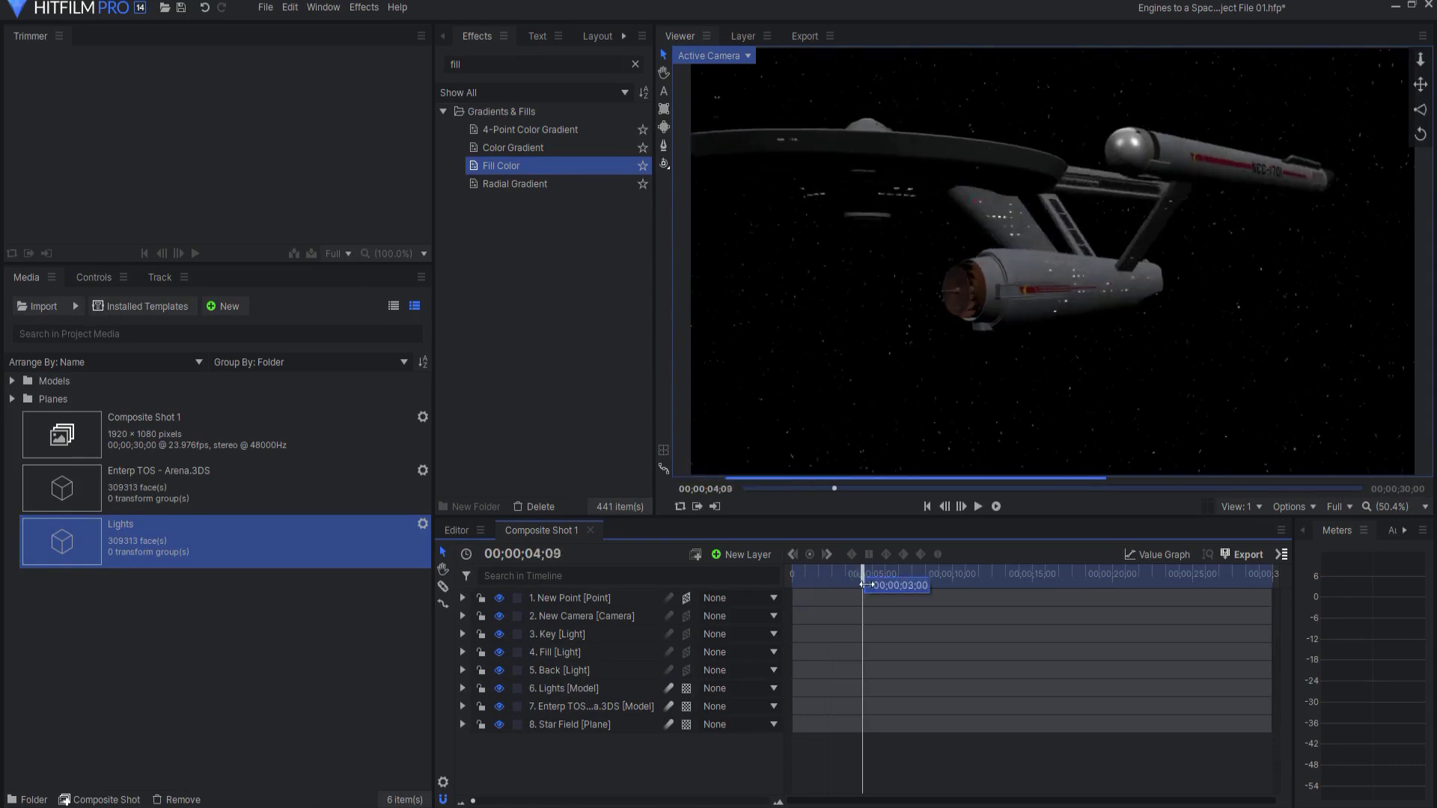
{"action": "left_click", "coordinate": [556, 689]}
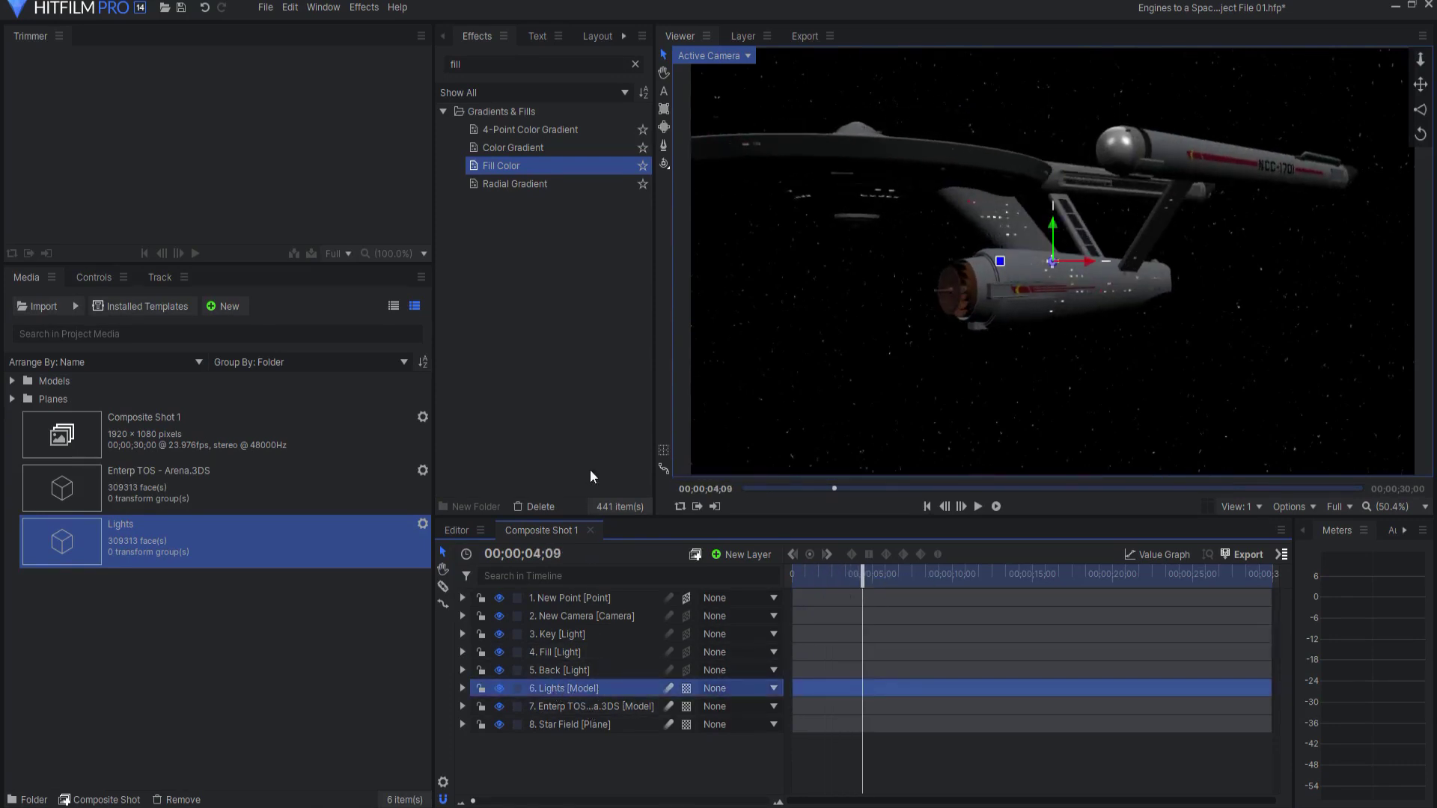
{"action": "left_click", "coordinate": [492, 62]}
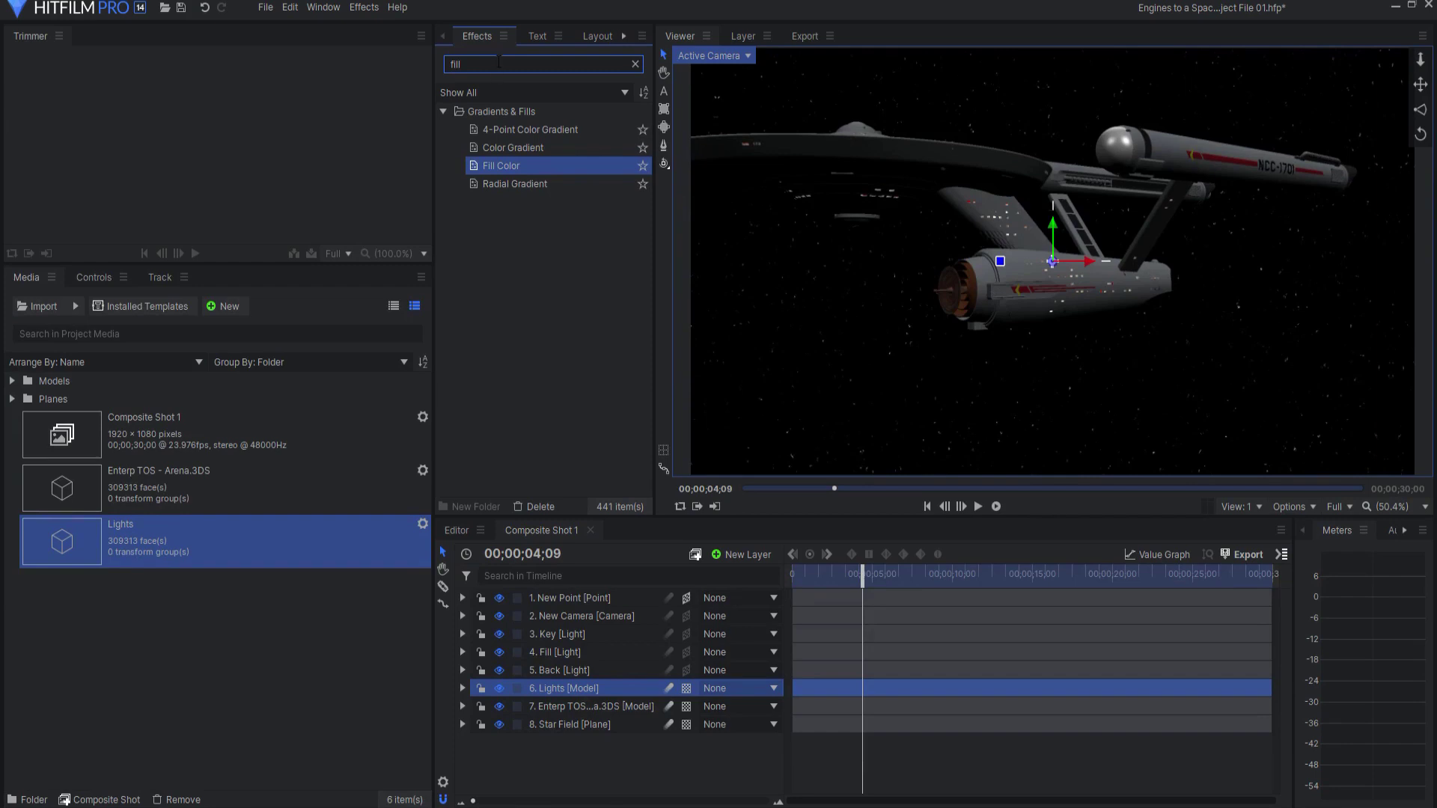
Add a Lights & Flares > Glow effect to the Lights layer
{"action": "left_click", "coordinate": [94, 277]}
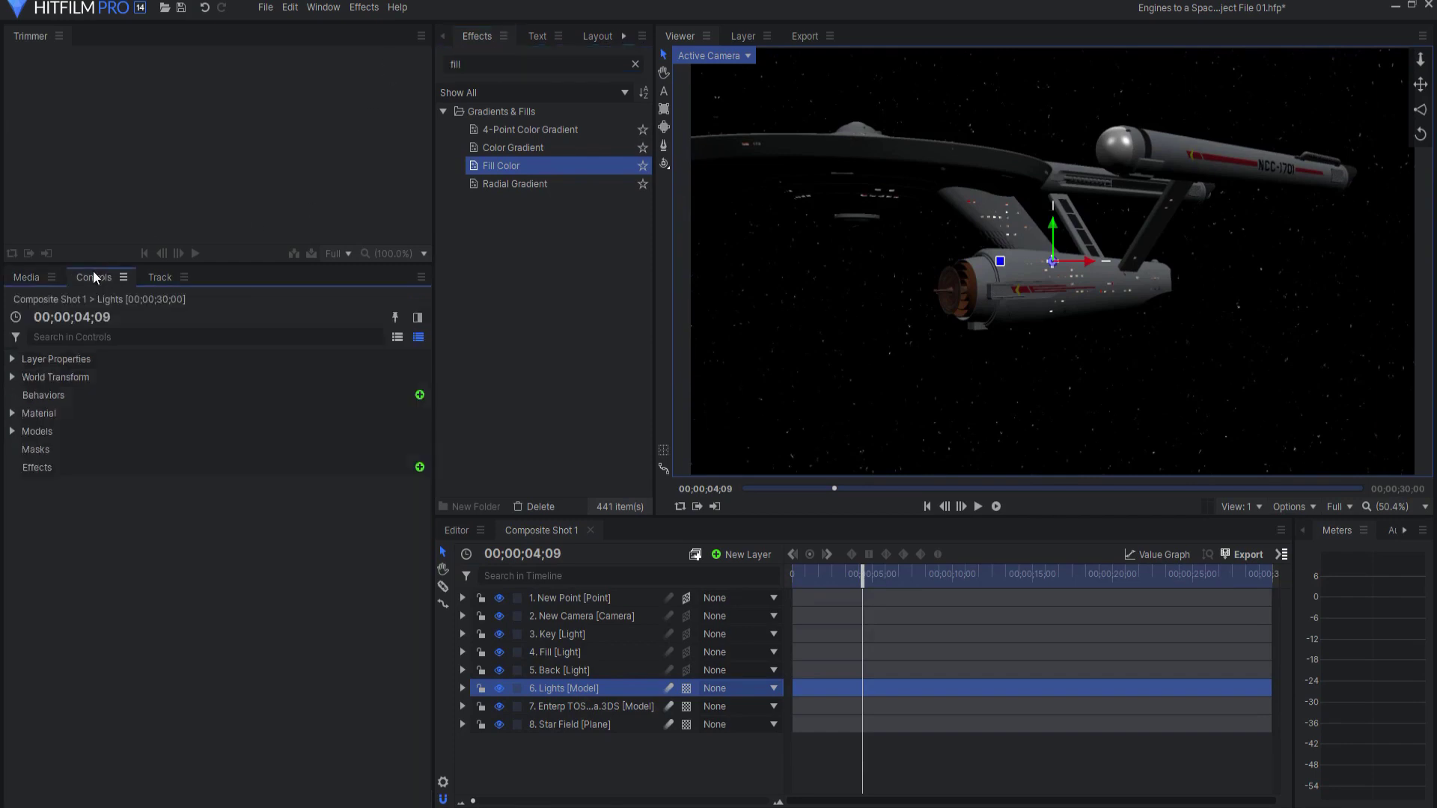
{"action": "double_click", "coordinate": [498, 68]}
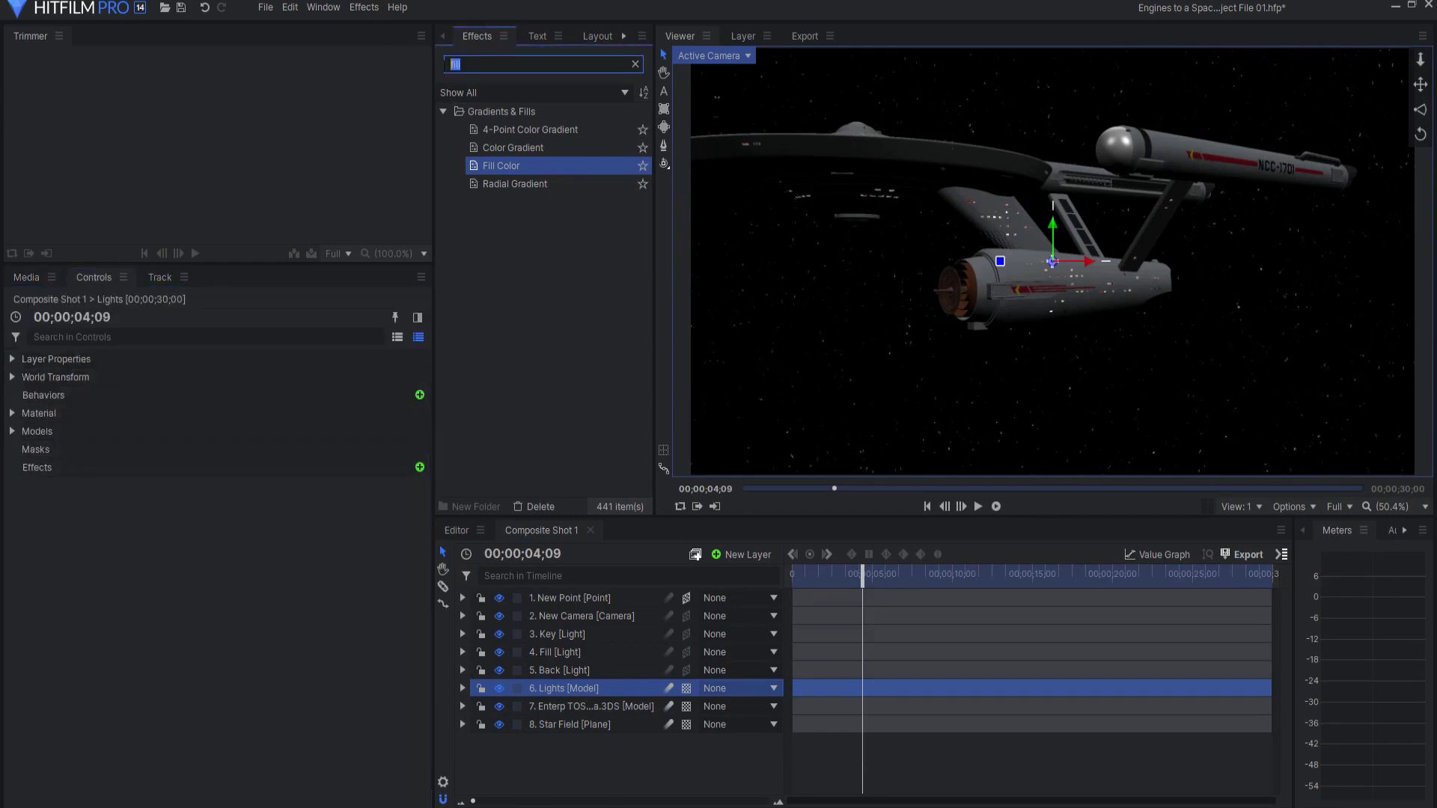
{"action": "left_click", "coordinate": [420, 468]}
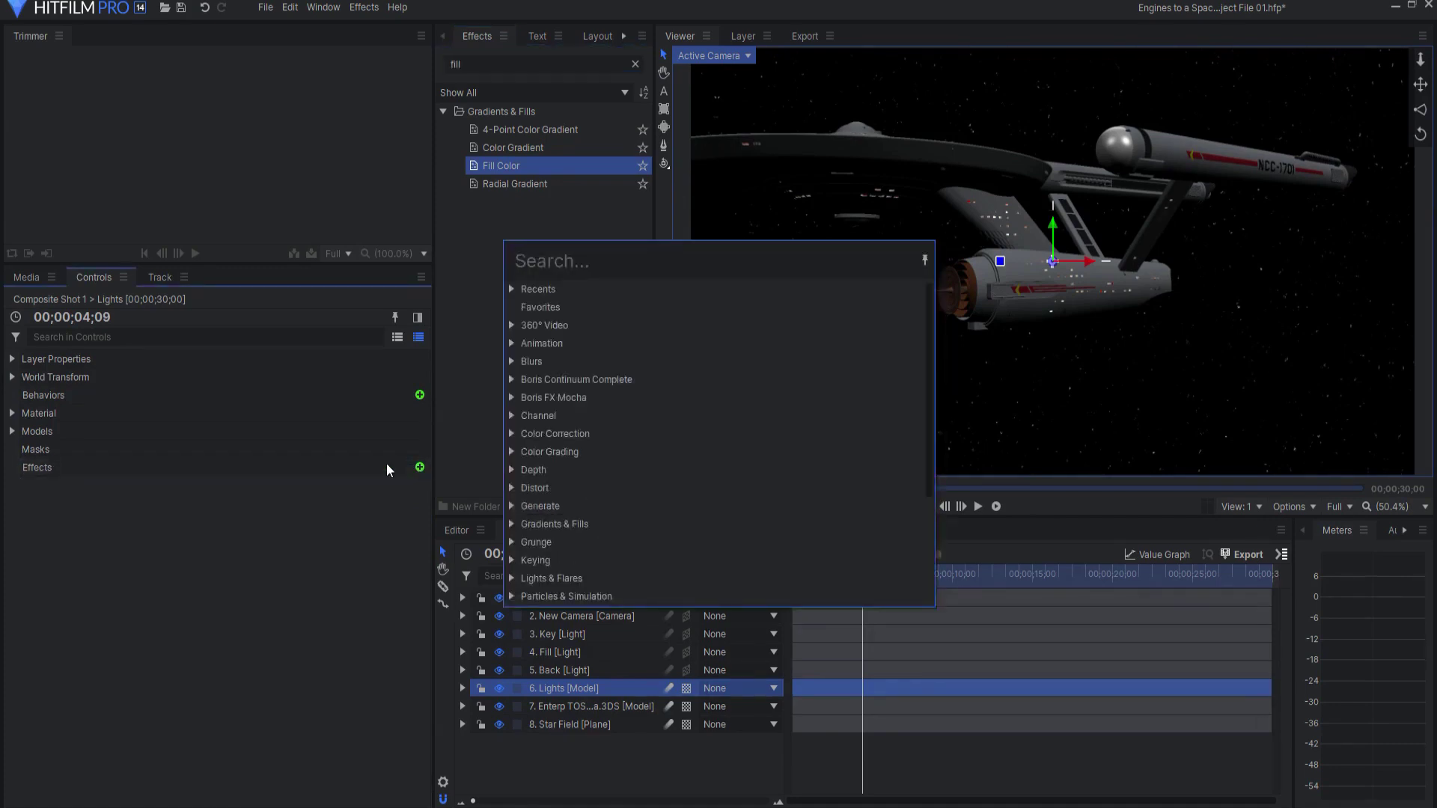
{"action": "type", "text": "glow"}
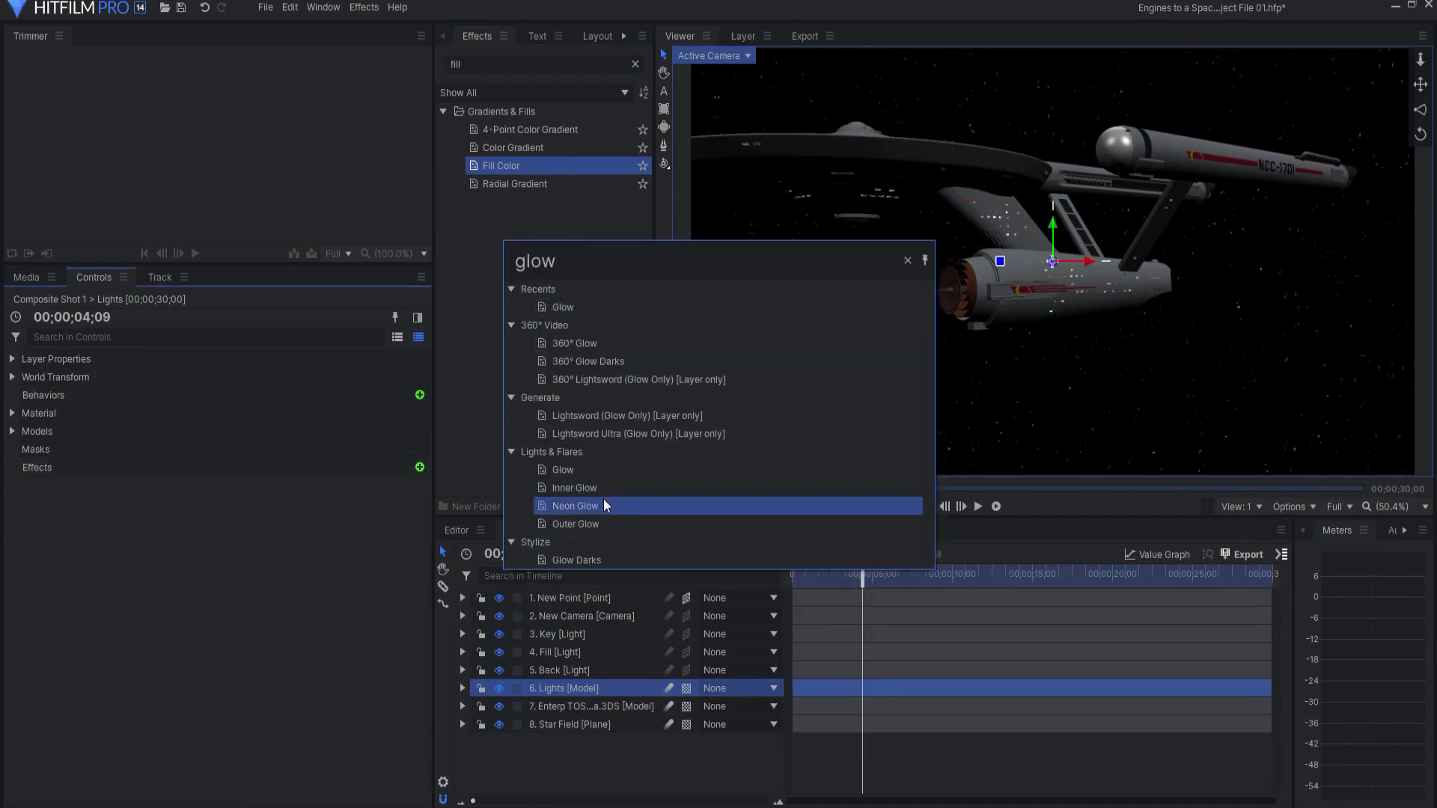
{"action": "left_click", "coordinate": [564, 470]}
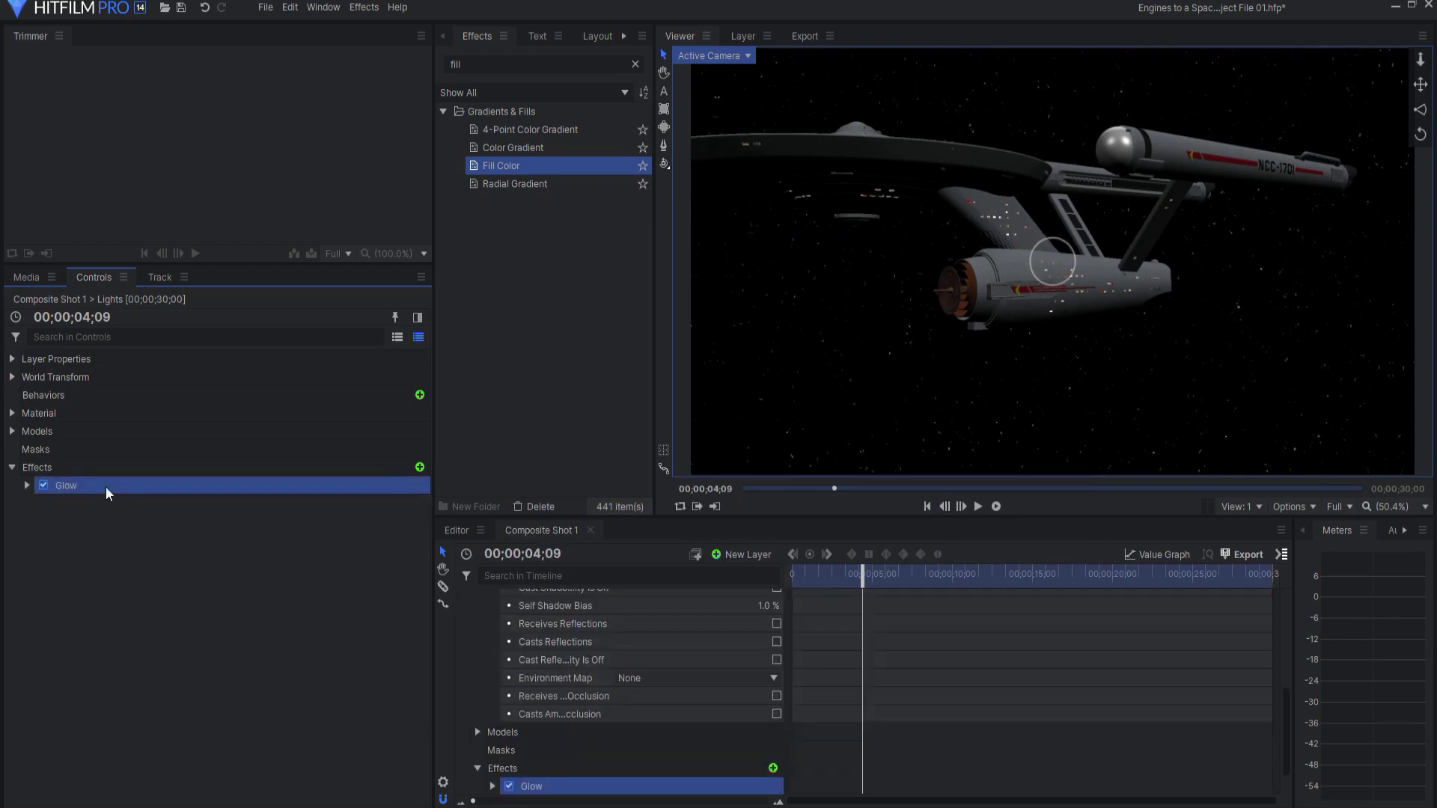
Set the Glow to Intensity 2.5, Threshold 26% and Radius 9 px
{"action": "left_click", "coordinate": [26, 486]}
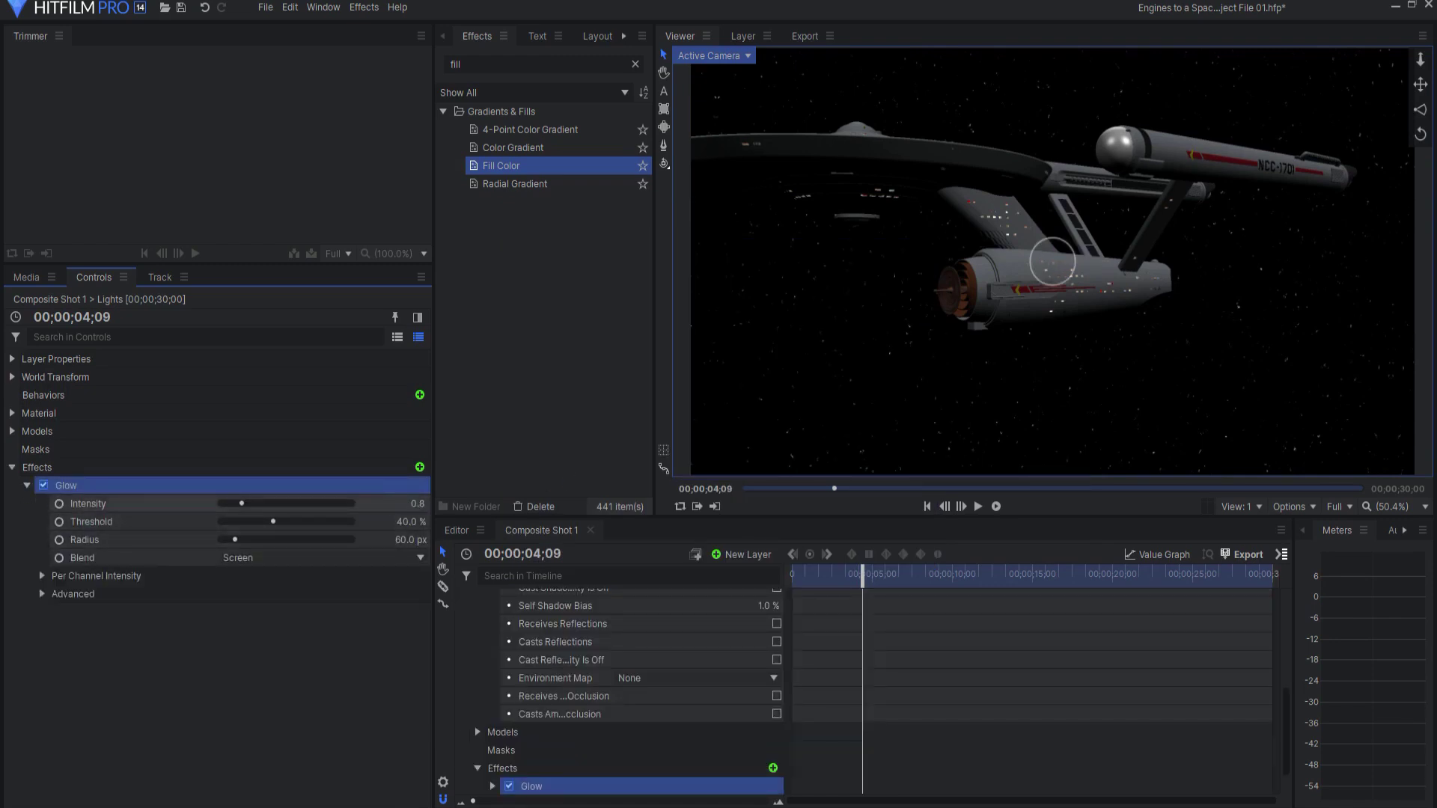
{"action": "left_click_drag", "start_coordinate": [241, 504], "coordinate": [269, 503]}
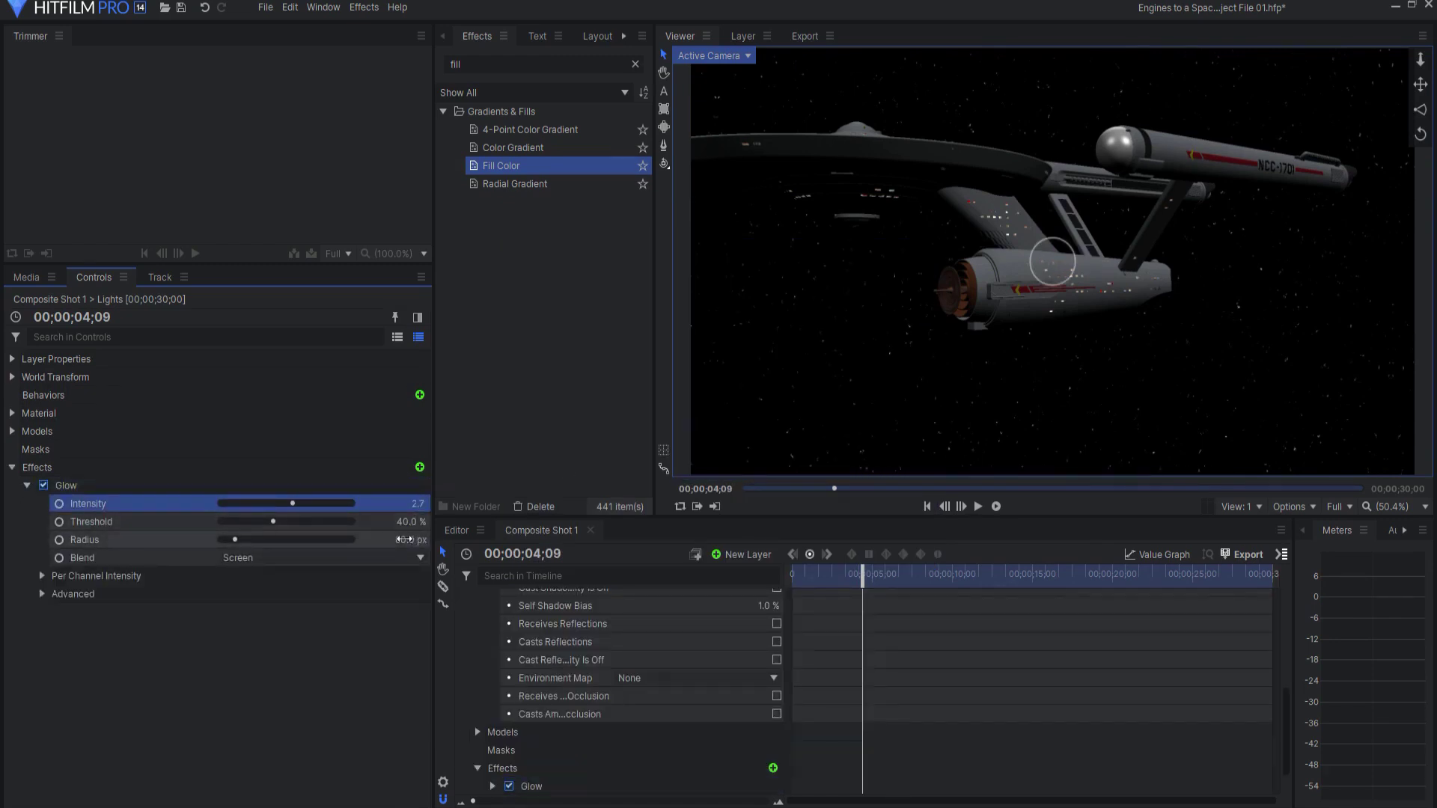
{"action": "mouse_move", "coordinate": [405, 540]}
{"action": "left_mouse_down"}
{"action": "mouse_move", "coordinate": [374, 540]}
{"action": "mouse_move", "coordinate": [389, 522]}
{"action": "left_mouse_up"}
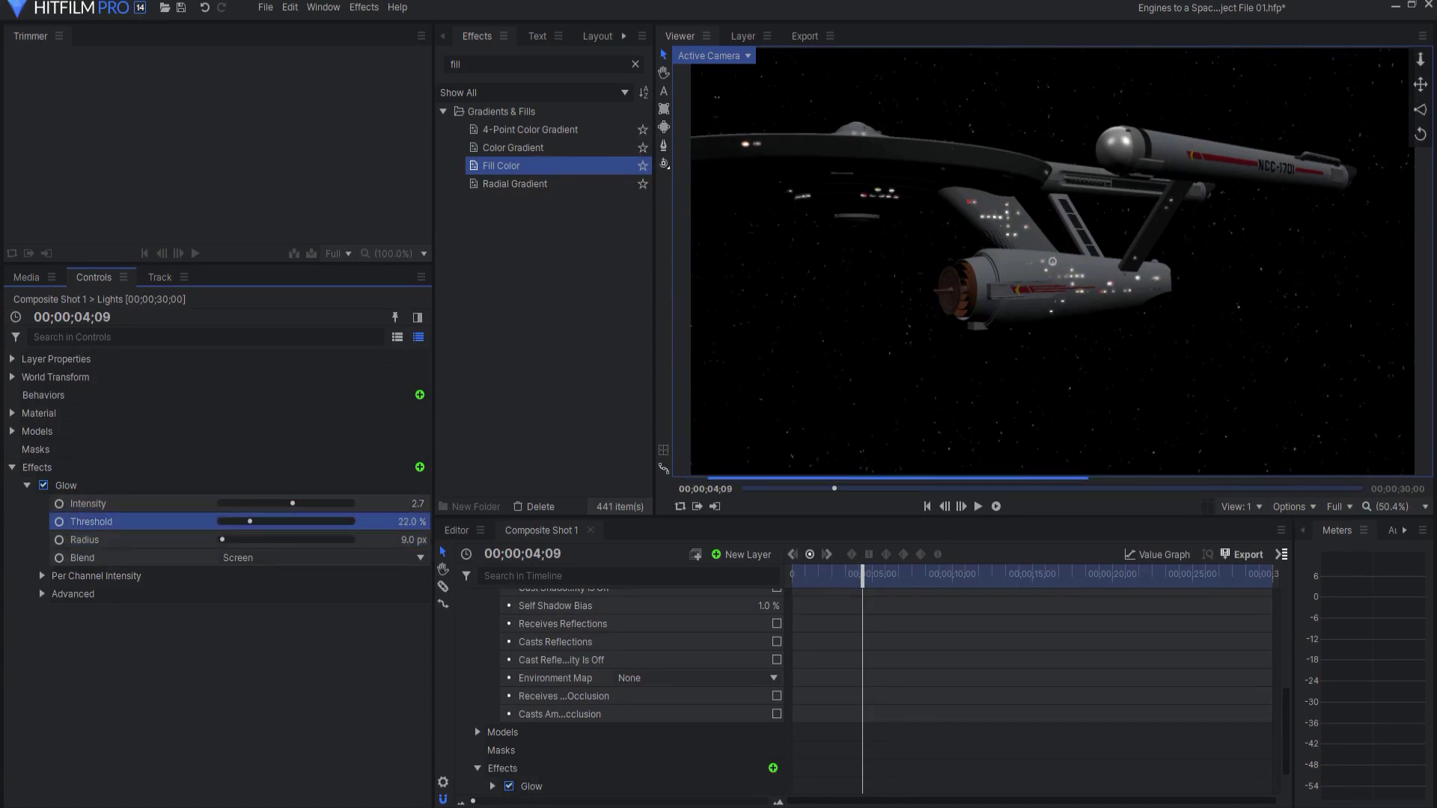
{"action": "left_click_drag", "start_coordinate": [416, 504], "coordinate": [402, 504]}
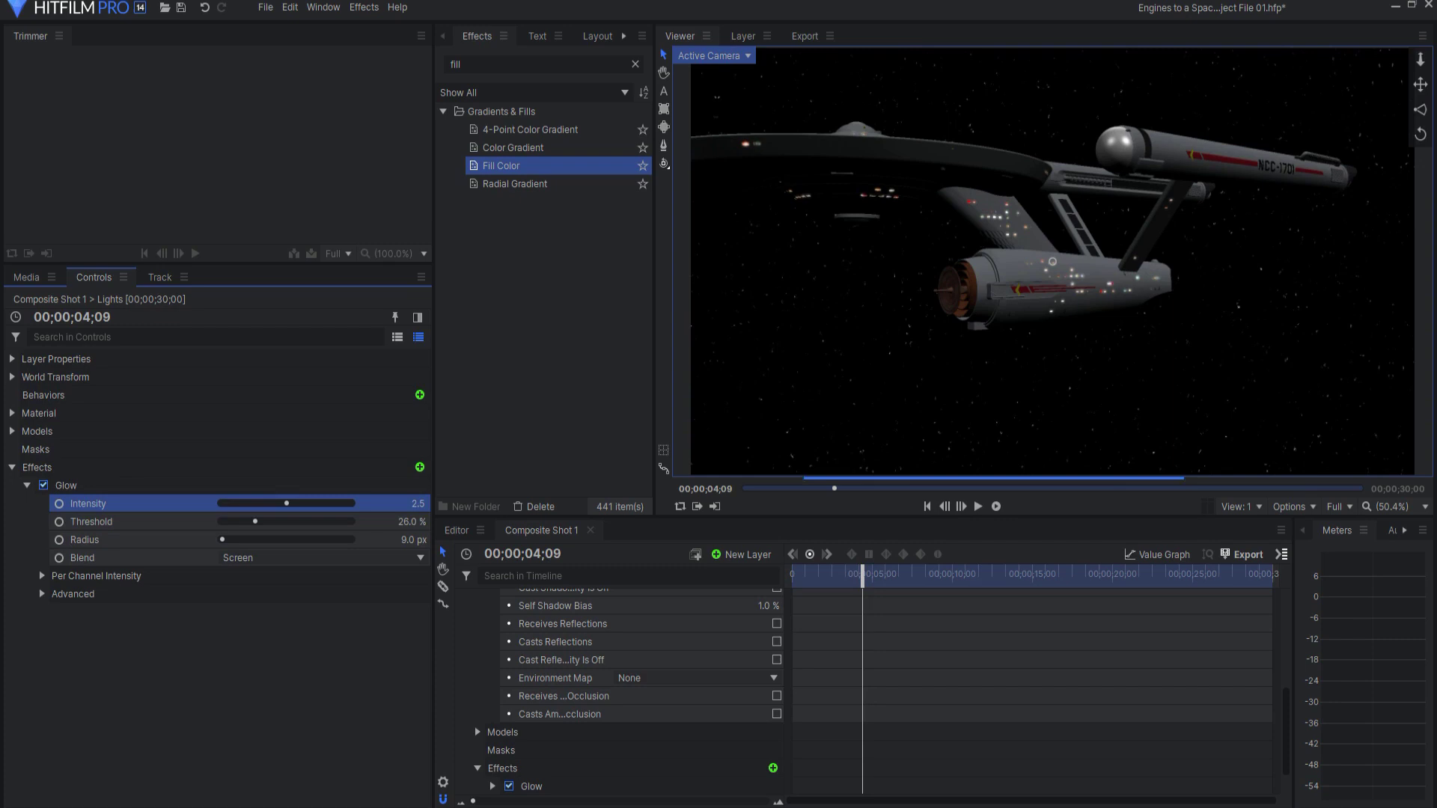
Duplicate the Glow and set the second copy to Radius 62 px, Intensity 1.6
{"action": "left_click", "coordinate": [27, 485]}
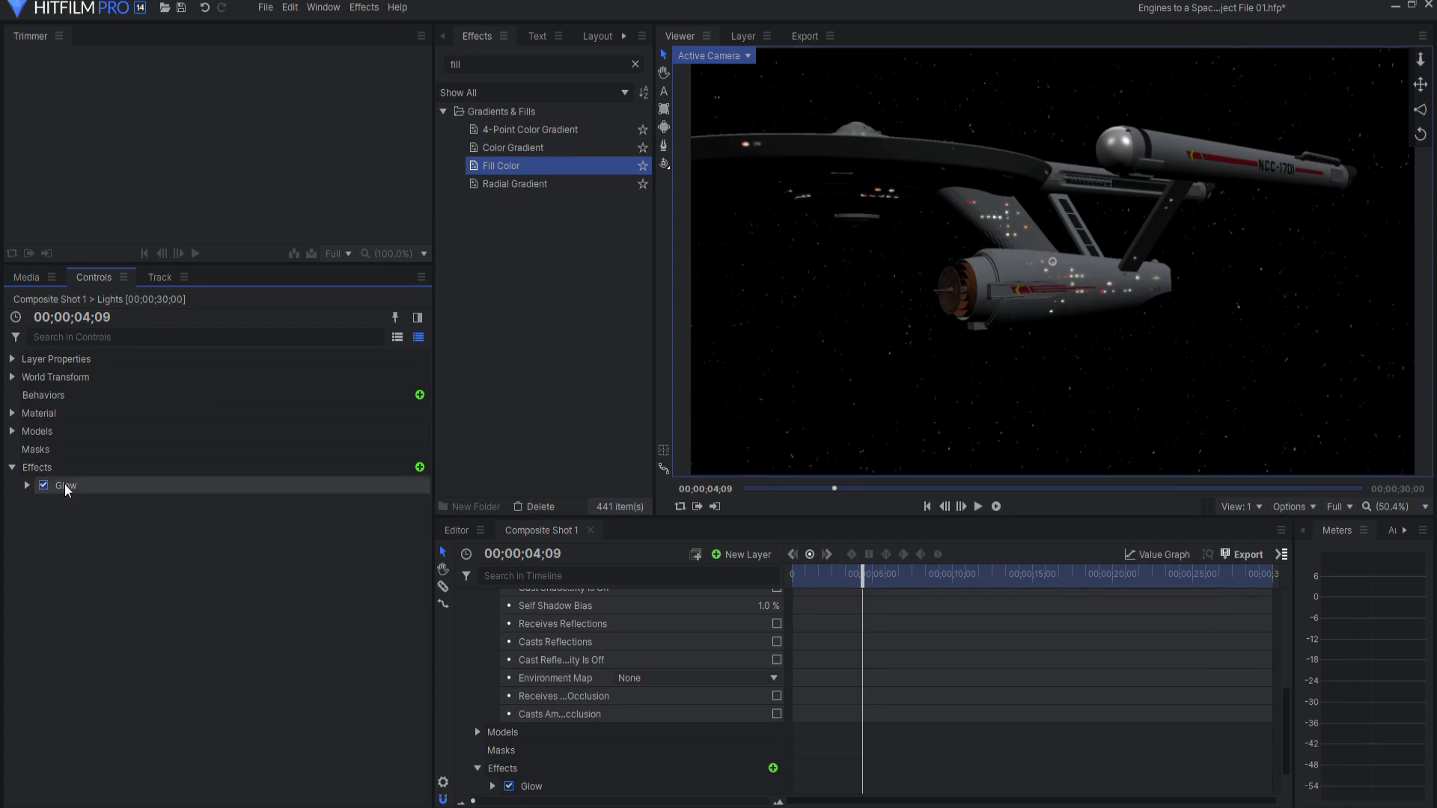
{"action": "key", "text": "ctrl+d"}
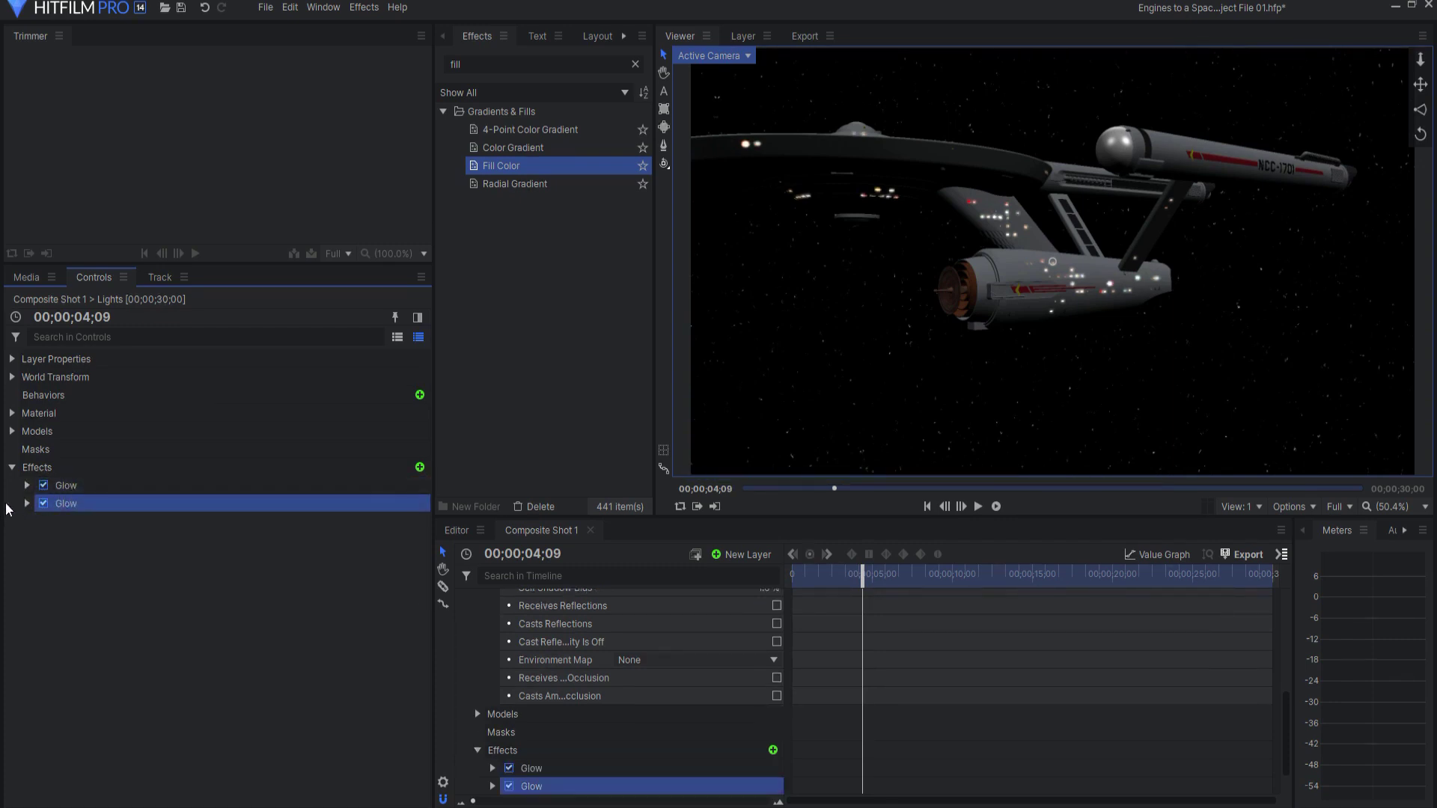
{"action": "left_click", "coordinate": [27, 503]}
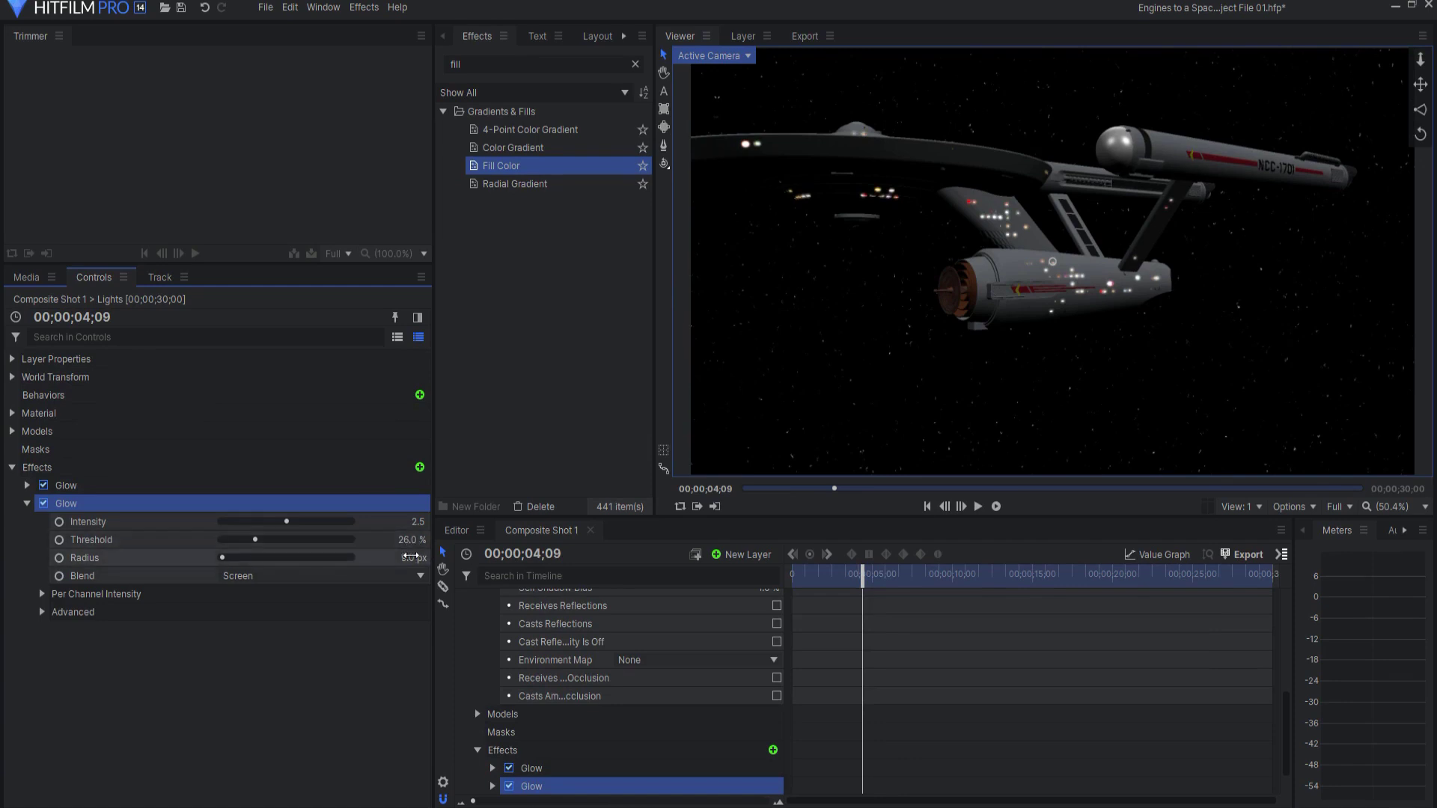
{"action": "left_click", "coordinate": [150, 558]}
{"action": "left_click_drag", "start_coordinate": [226, 558], "coordinate": [236, 557]}
{"action": "left_click", "coordinate": [285, 522]}
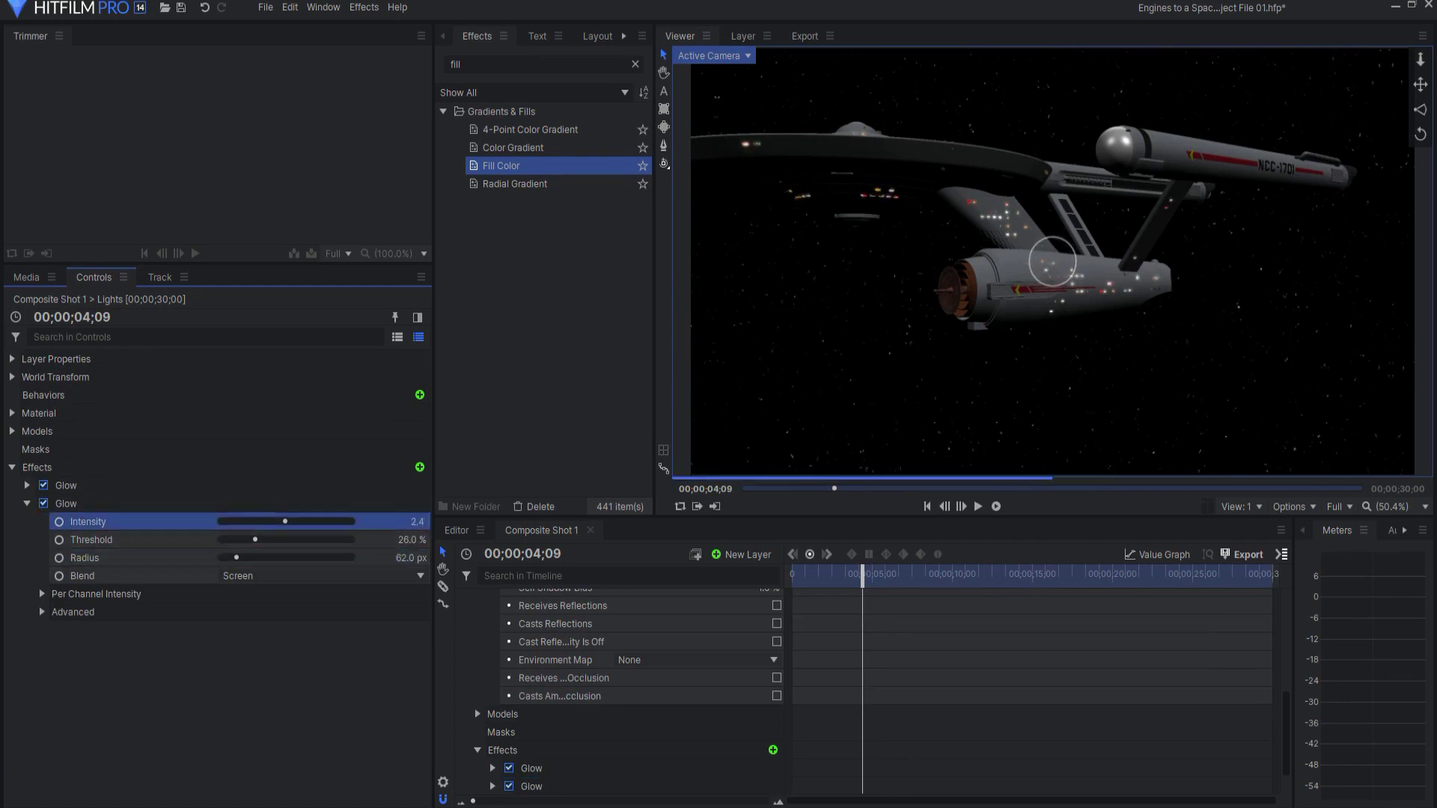
{"action": "left_click", "coordinate": [27, 503]}
Duplicate again and set the third Glow to Intensity 1.3, Radius 96 px
{"action": "left_click", "coordinate": [74, 506]}
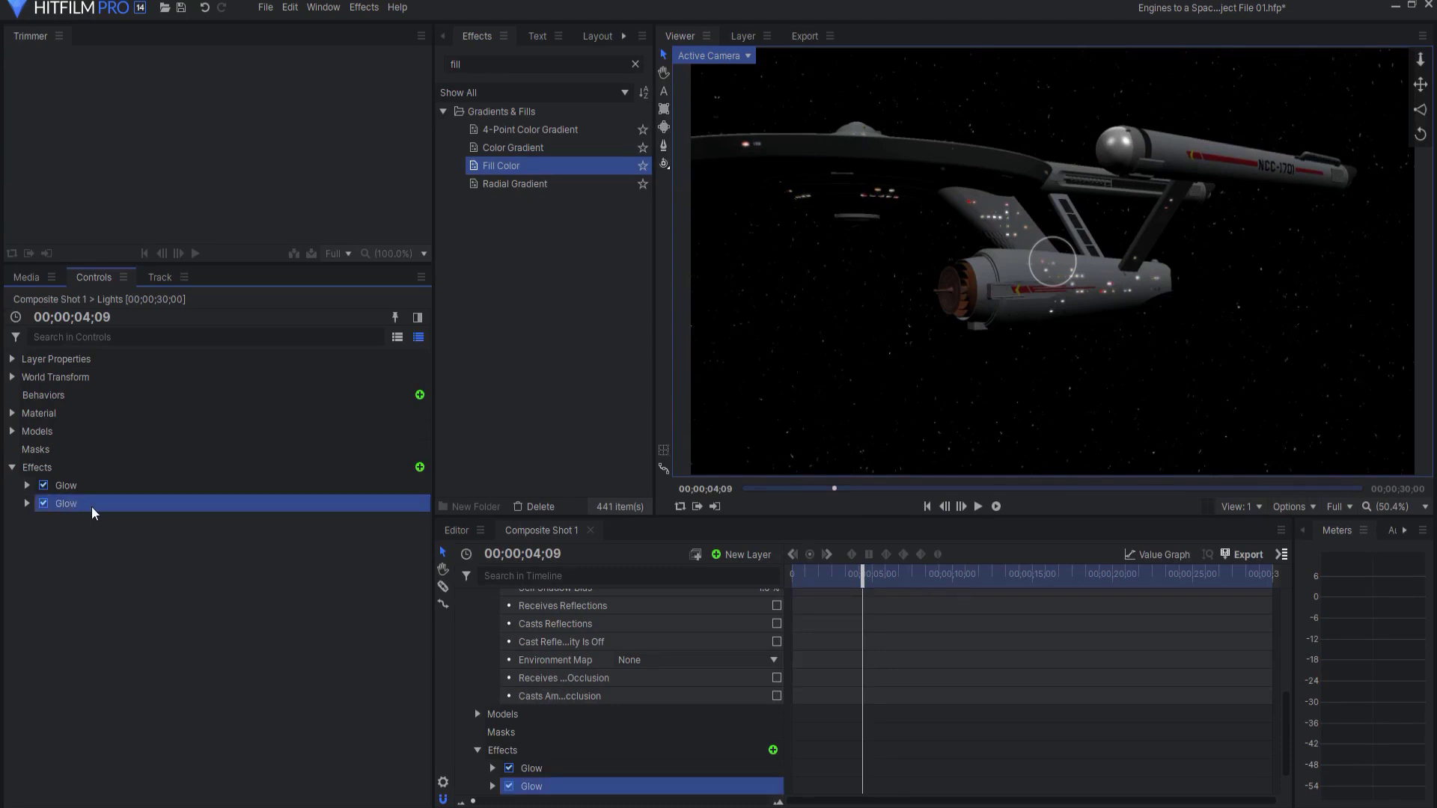
{"action": "key", "text": "ctrl+d"}
{"action": "left_click", "coordinate": [27, 522]}
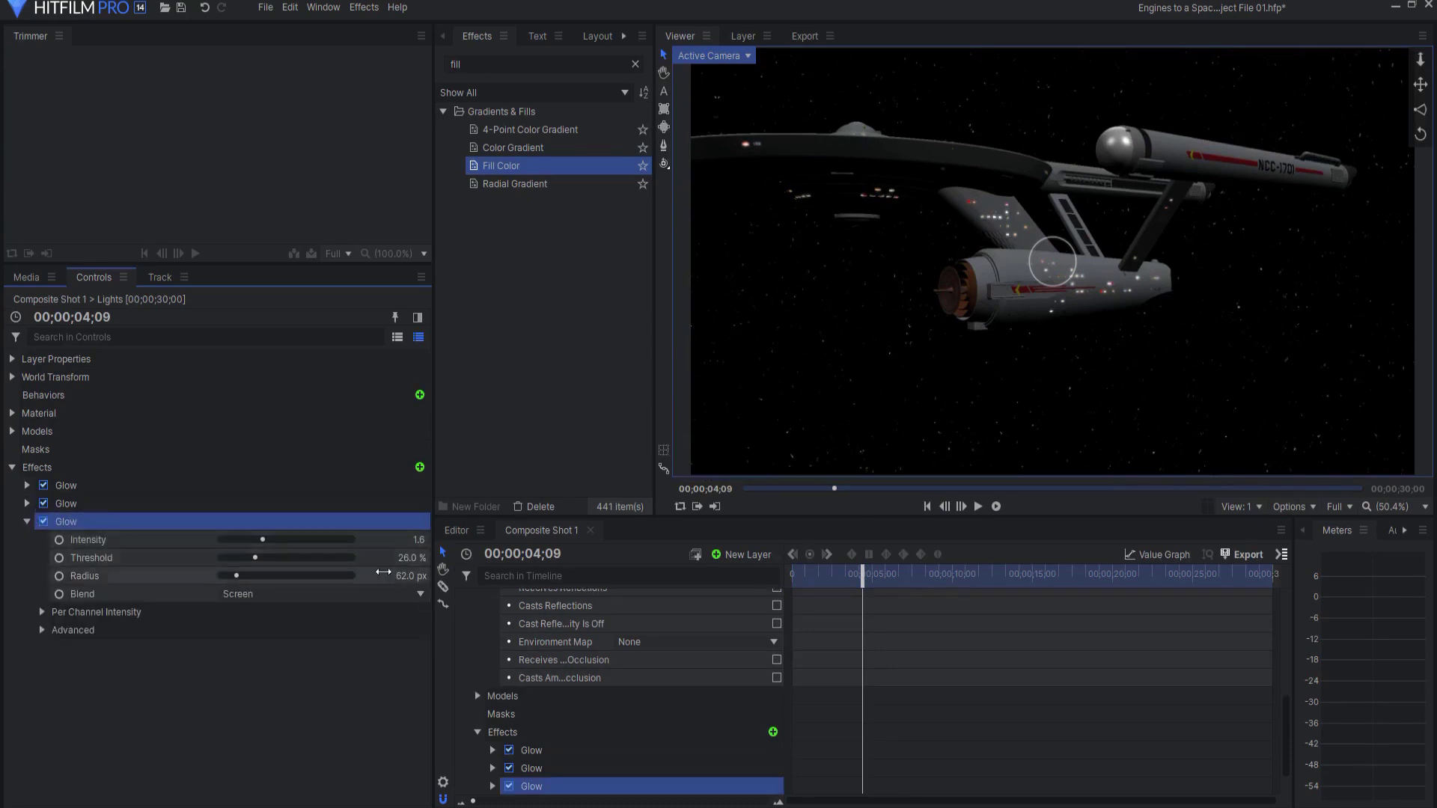
{"action": "left_click_drag", "start_coordinate": [420, 540], "coordinate": [442, 576]}
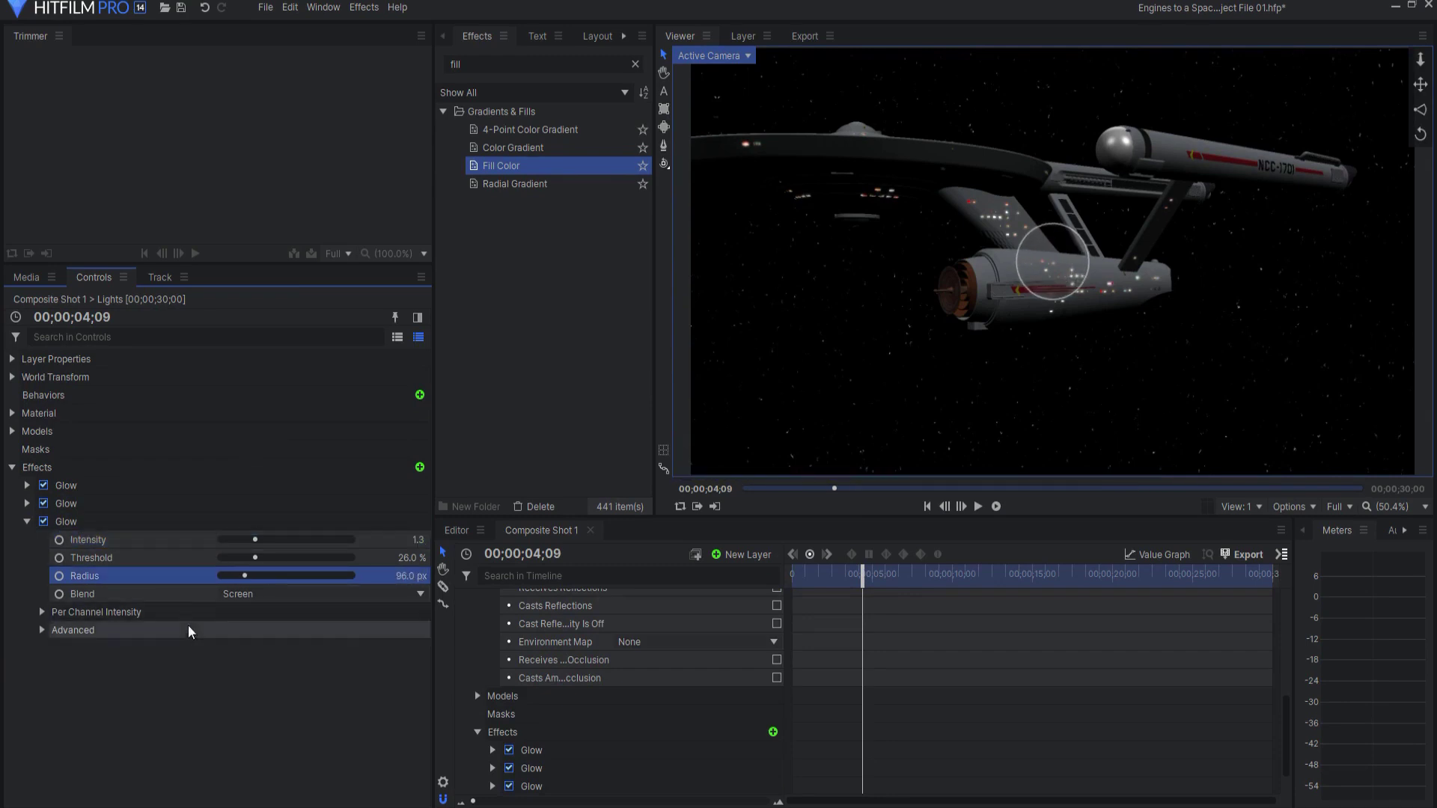
{"action": "mouse_move", "coordinate": [75, 647]}
{"action": "left_mouse_down"}
{"action": "mouse_move", "coordinate": [119, 497]}
{"action": "mouse_move", "coordinate": [66, 485]}
{"action": "left_mouse_up"}
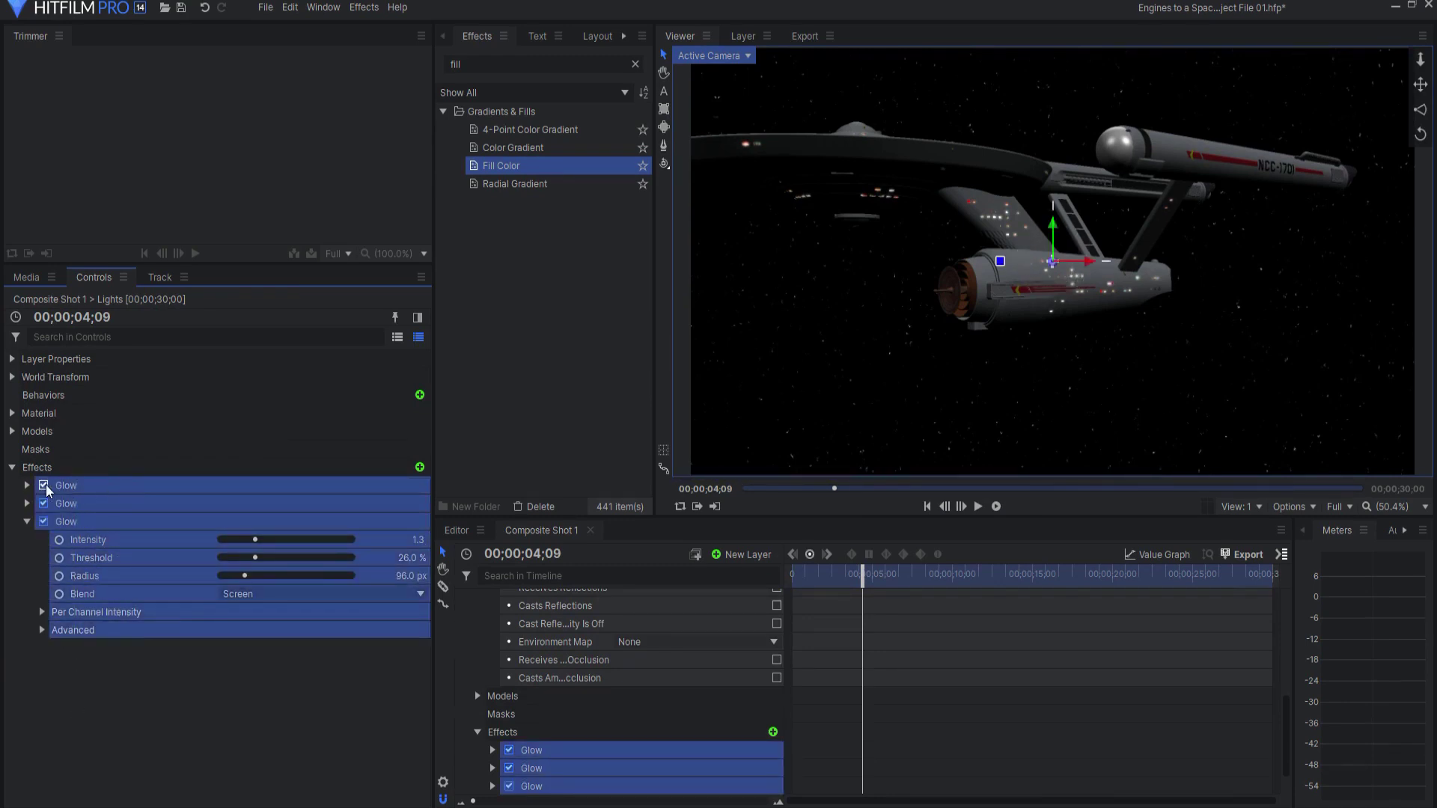
{"action": "left_click", "coordinate": [43, 486]}
{"action": "left_click", "coordinate": [27, 522]}
{"action": "left_click", "coordinate": [151, 656]}
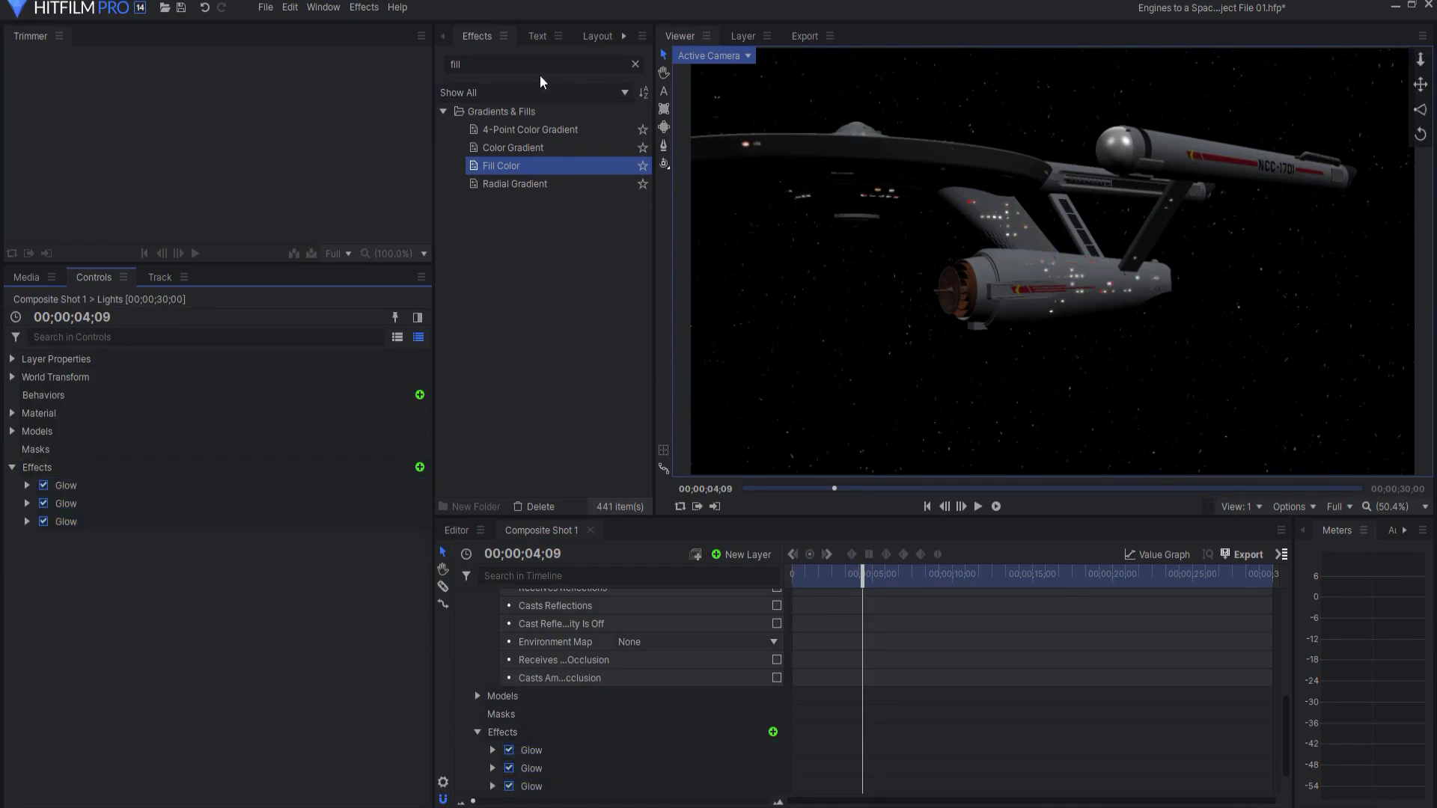
Search effects for 'auto lig' and apply Auto Light Flares to the Lights layer
{"action": "double_click", "coordinate": [524, 65]}
{"action": "type", "text": "au"}
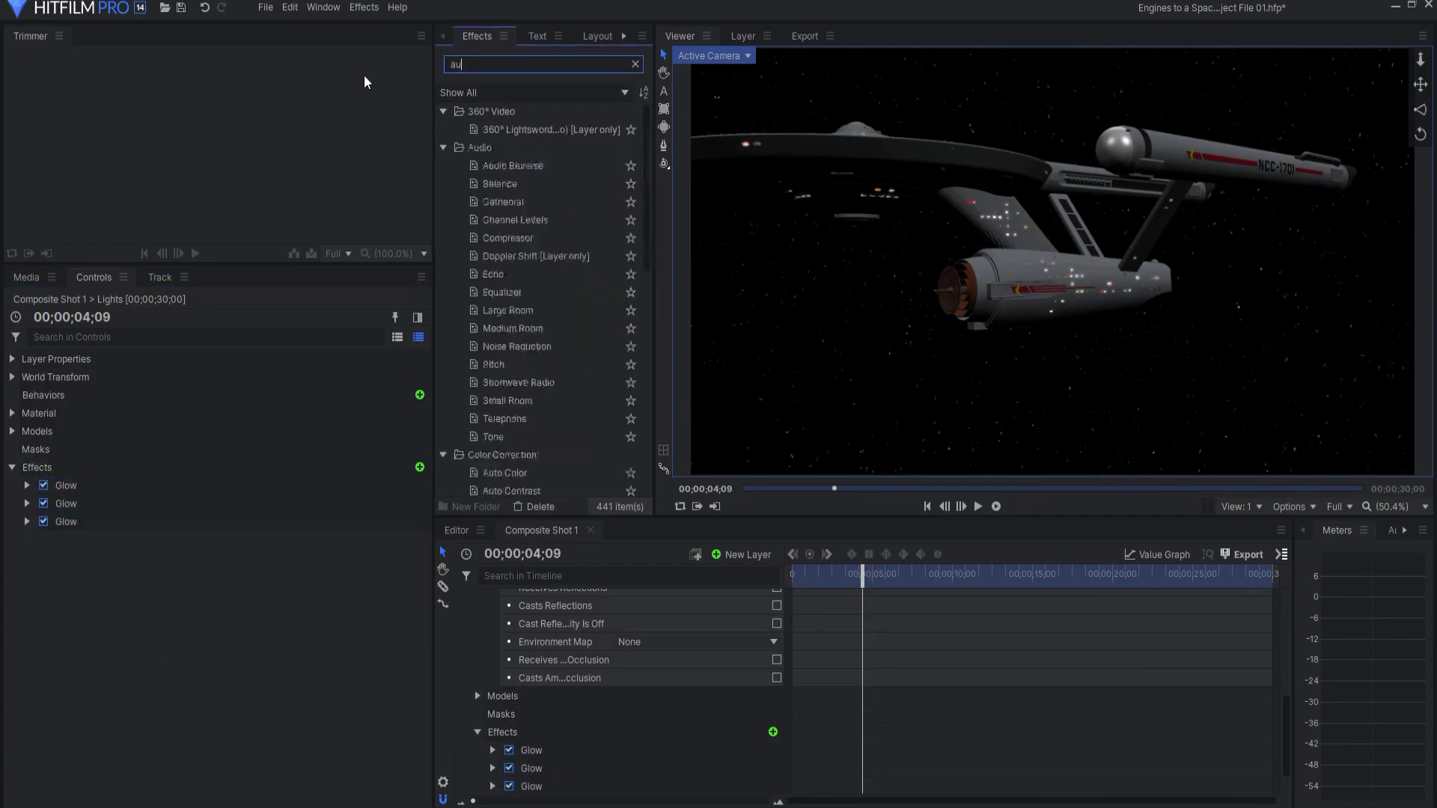
{"action": "type", "text": "to ligh"}
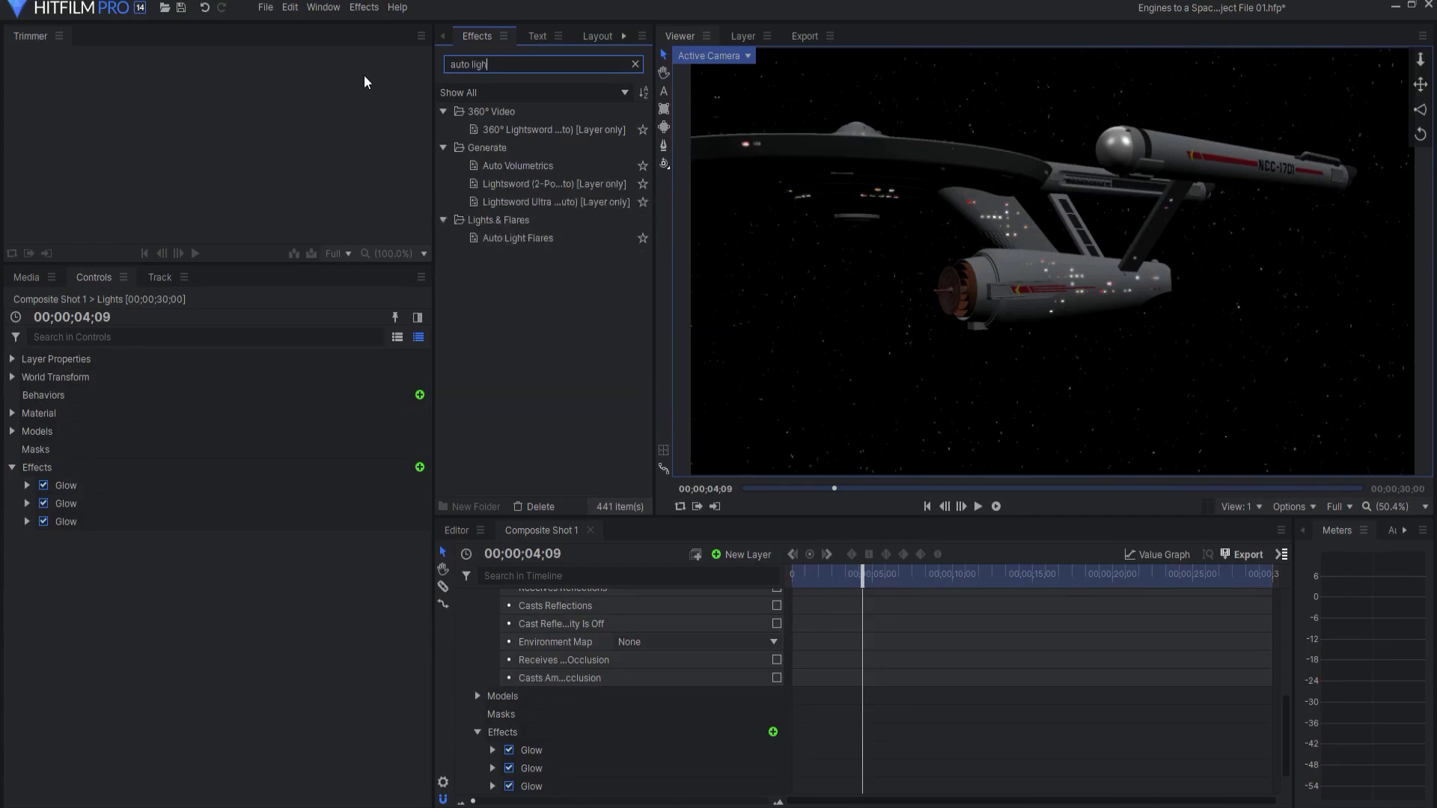
{"action": "left_click_drag", "start_coordinate": [551, 240], "coordinate": [68, 533]}
{"action": "left_click", "coordinate": [27, 540]}
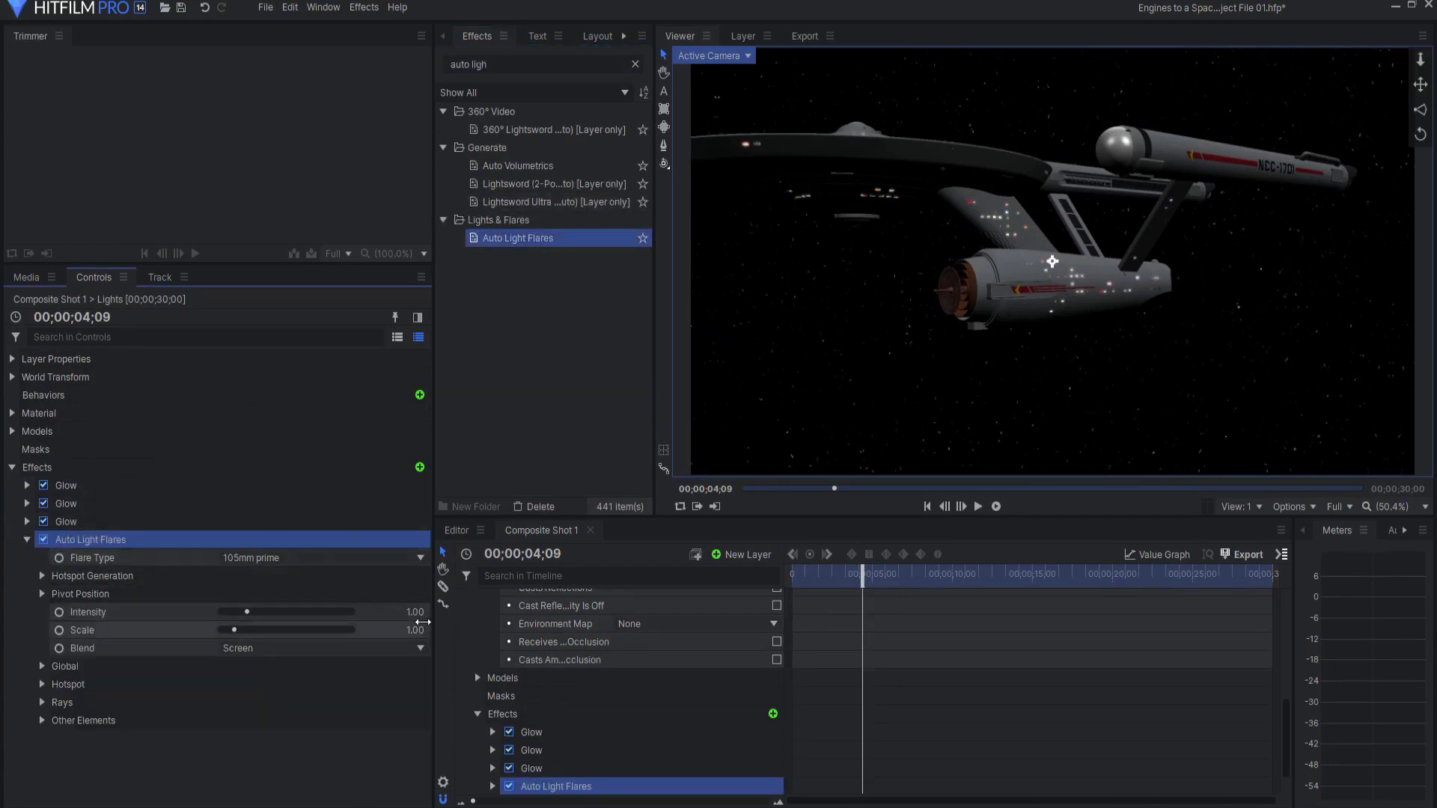
Set Auto Light Flares to 100 max flares, 0.24 intensity and a 0.01 threshold
{"action": "left_click", "coordinate": [42, 576]}
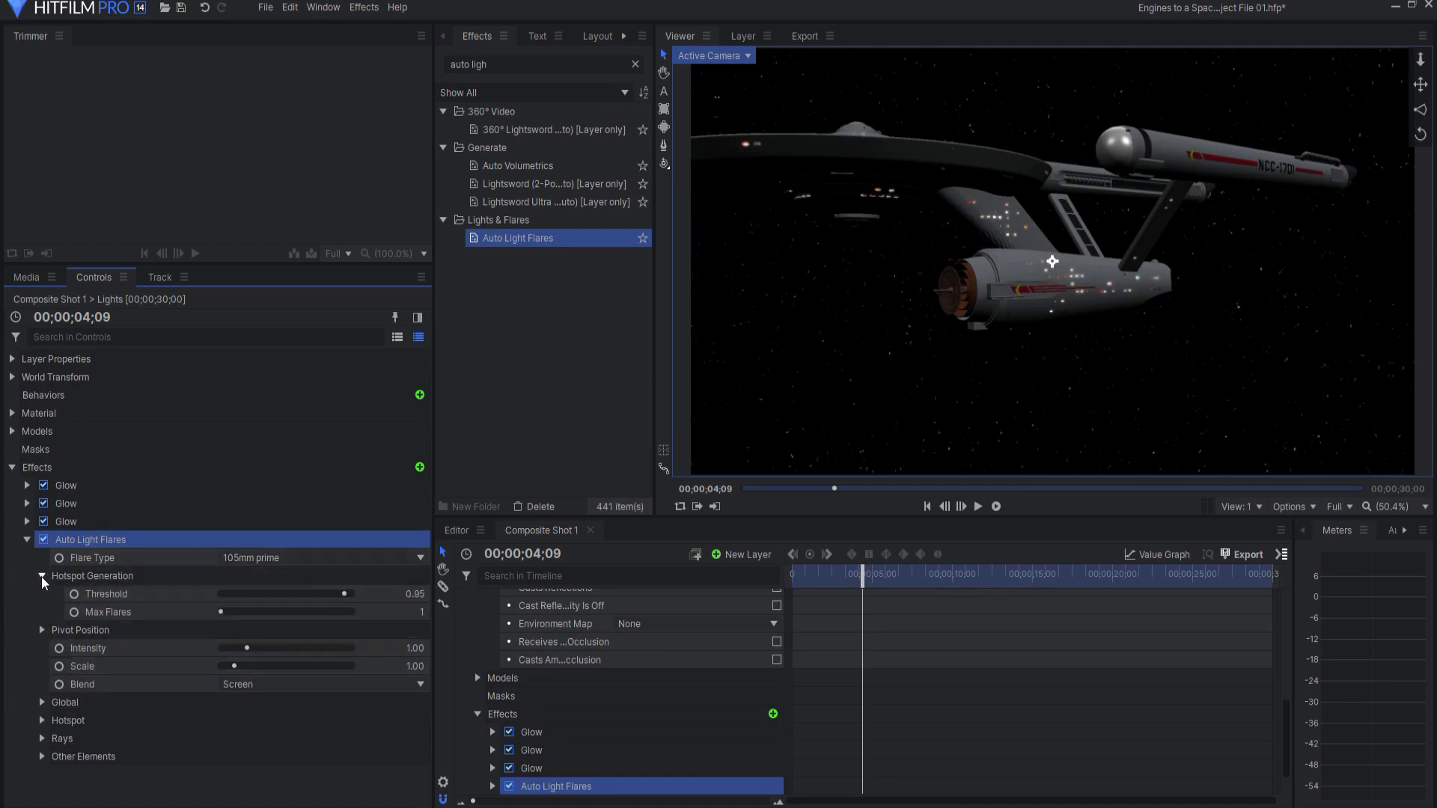
{"action": "mouse_move", "coordinate": [222, 612]}
{"action": "left_mouse_down"}
{"action": "mouse_move", "coordinate": [269, 611]}
{"action": "mouse_move", "coordinate": [242, 612]}
{"action": "left_mouse_up"}
{"action": "left_click", "coordinate": [42, 577]}
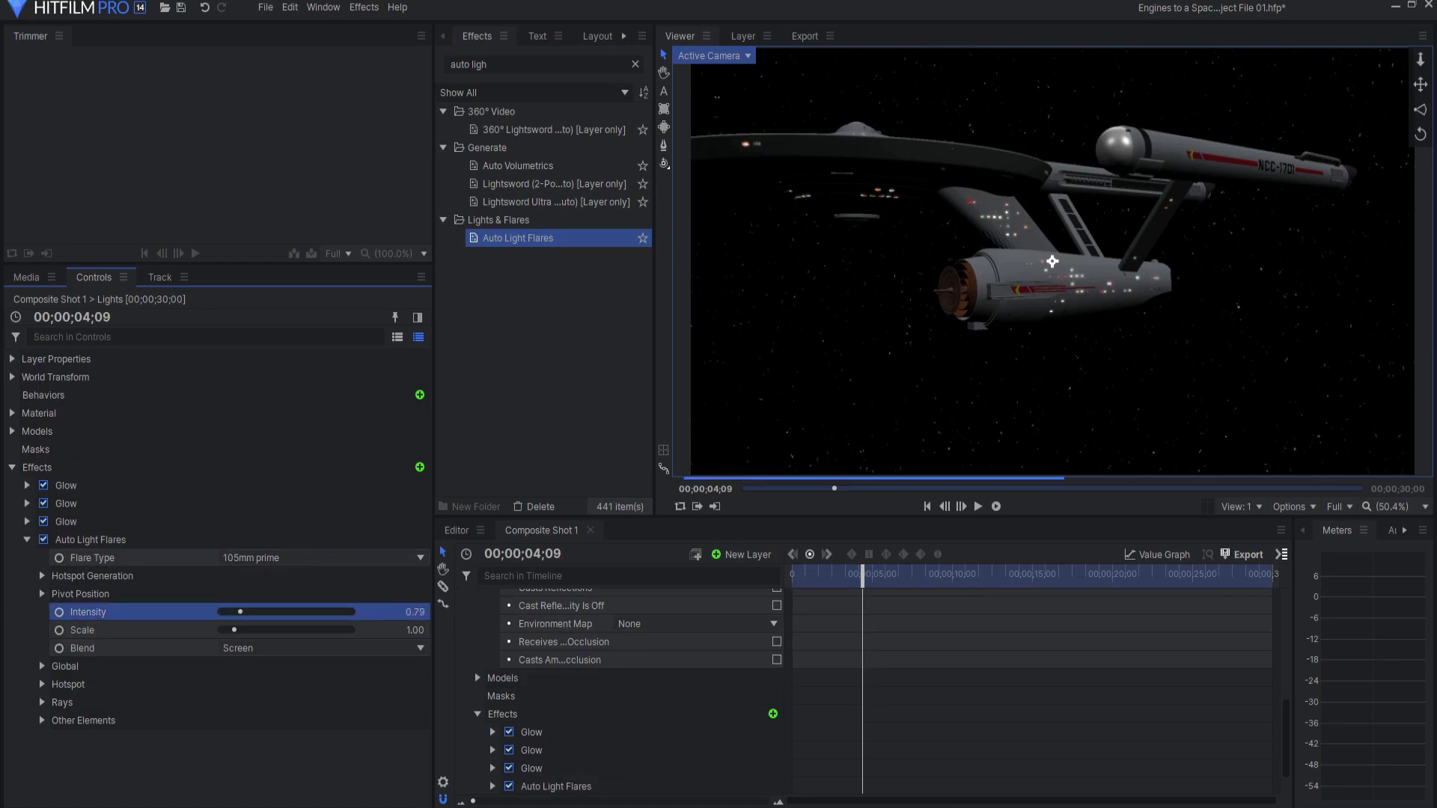
{"action": "left_click_drag", "start_coordinate": [414, 612], "coordinate": [423, 630]}
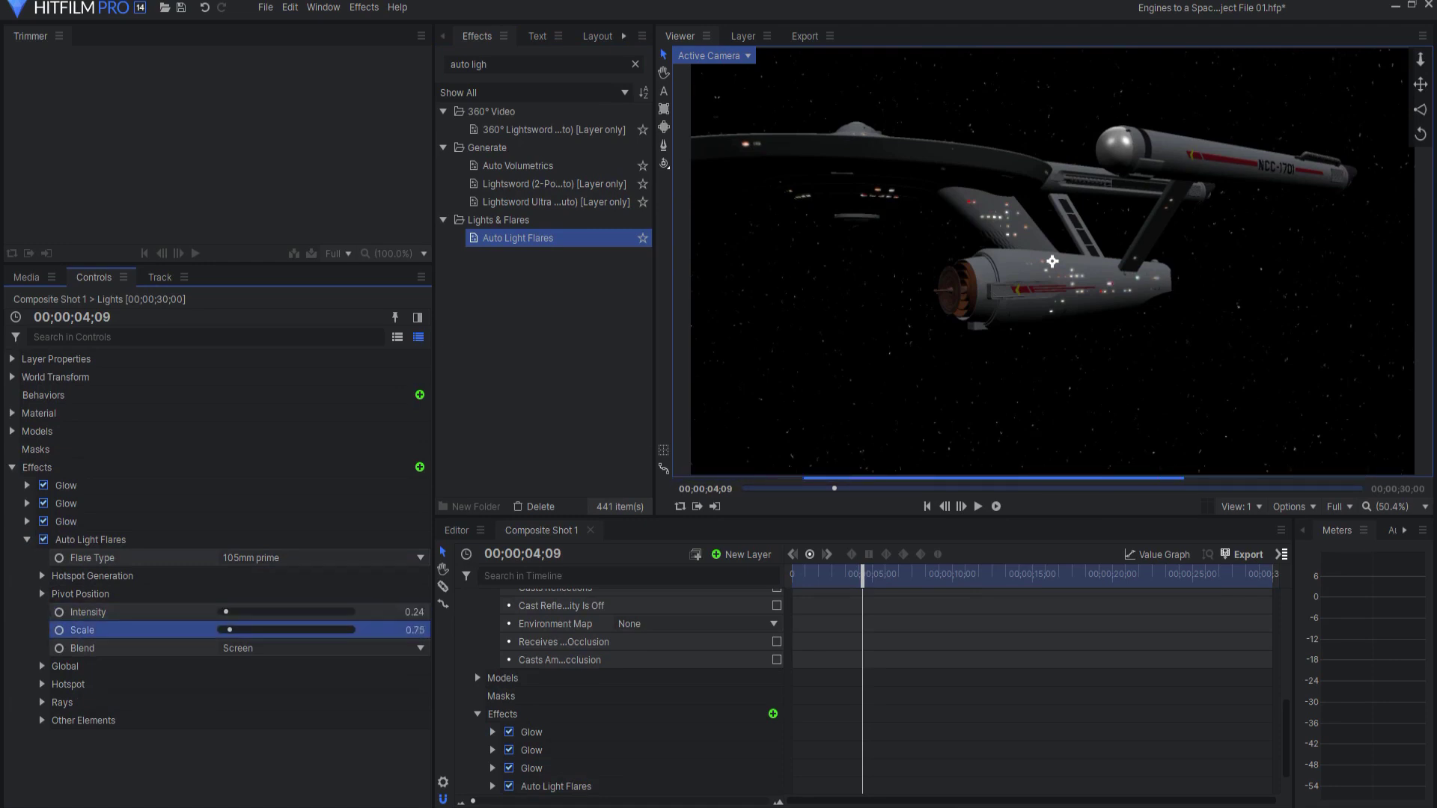
{"action": "left_click", "coordinate": [42, 577]}
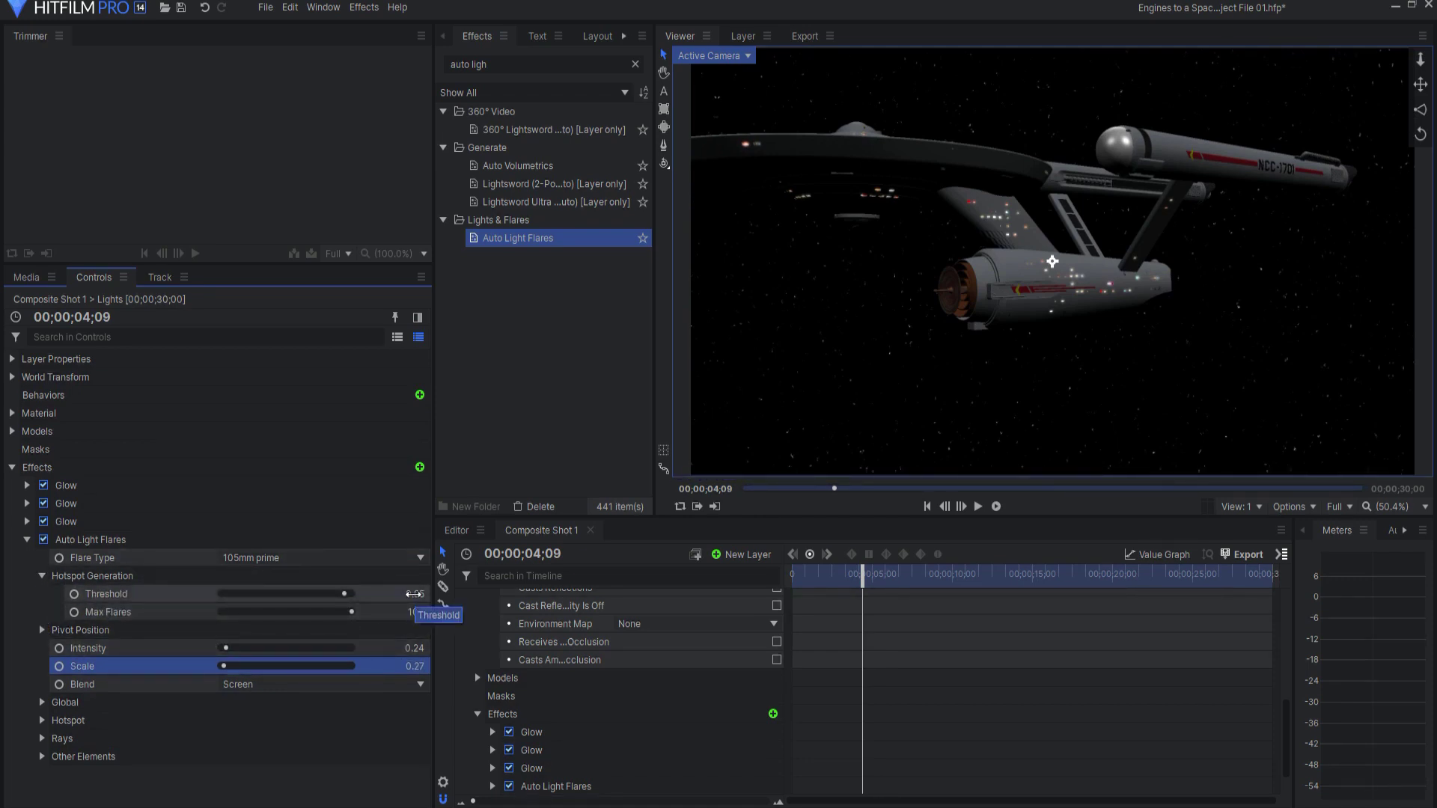
{"action": "left_click_drag", "start_coordinate": [415, 593], "coordinate": [359, 593]}
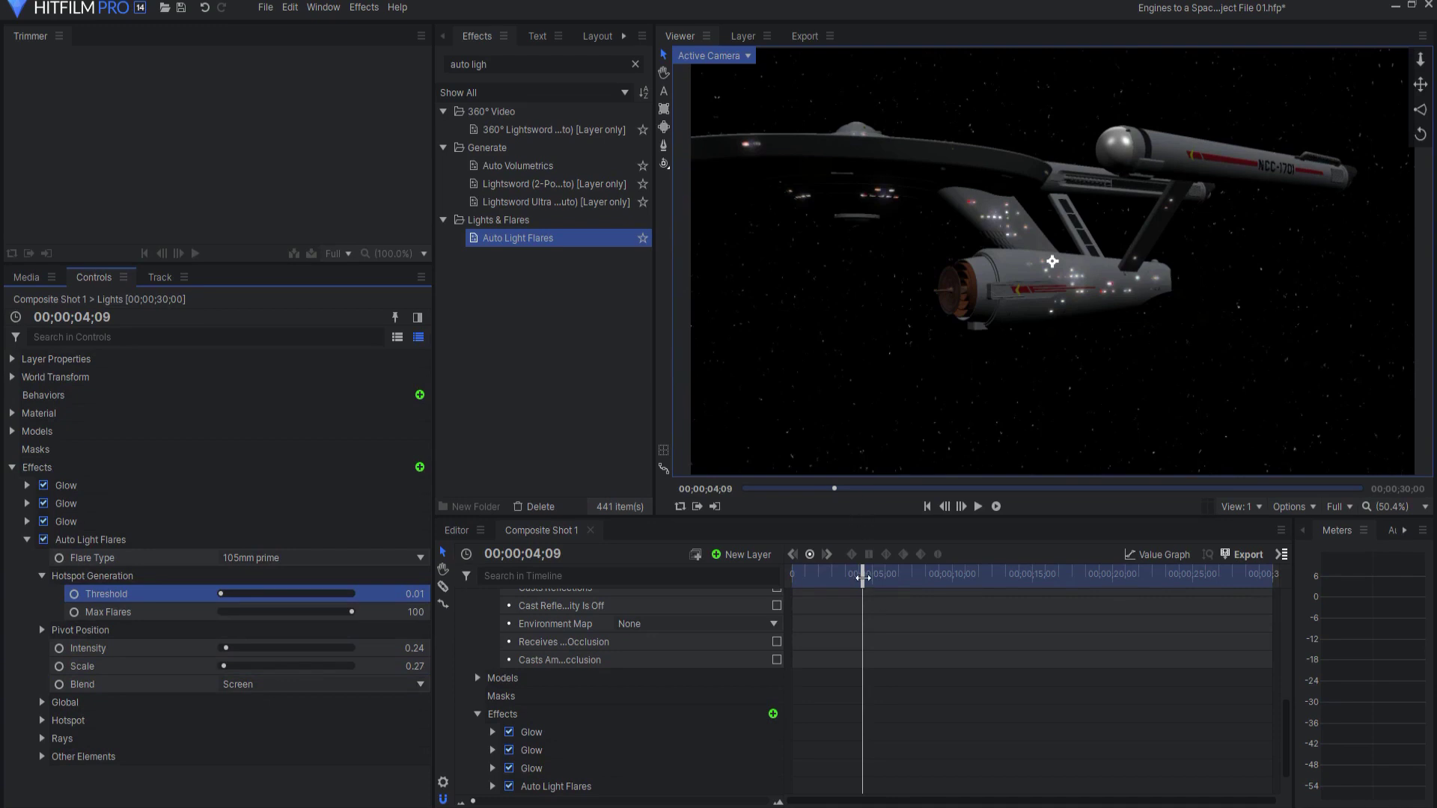
{"action": "left_click_drag", "start_coordinate": [863, 578], "coordinate": [916, 580]}
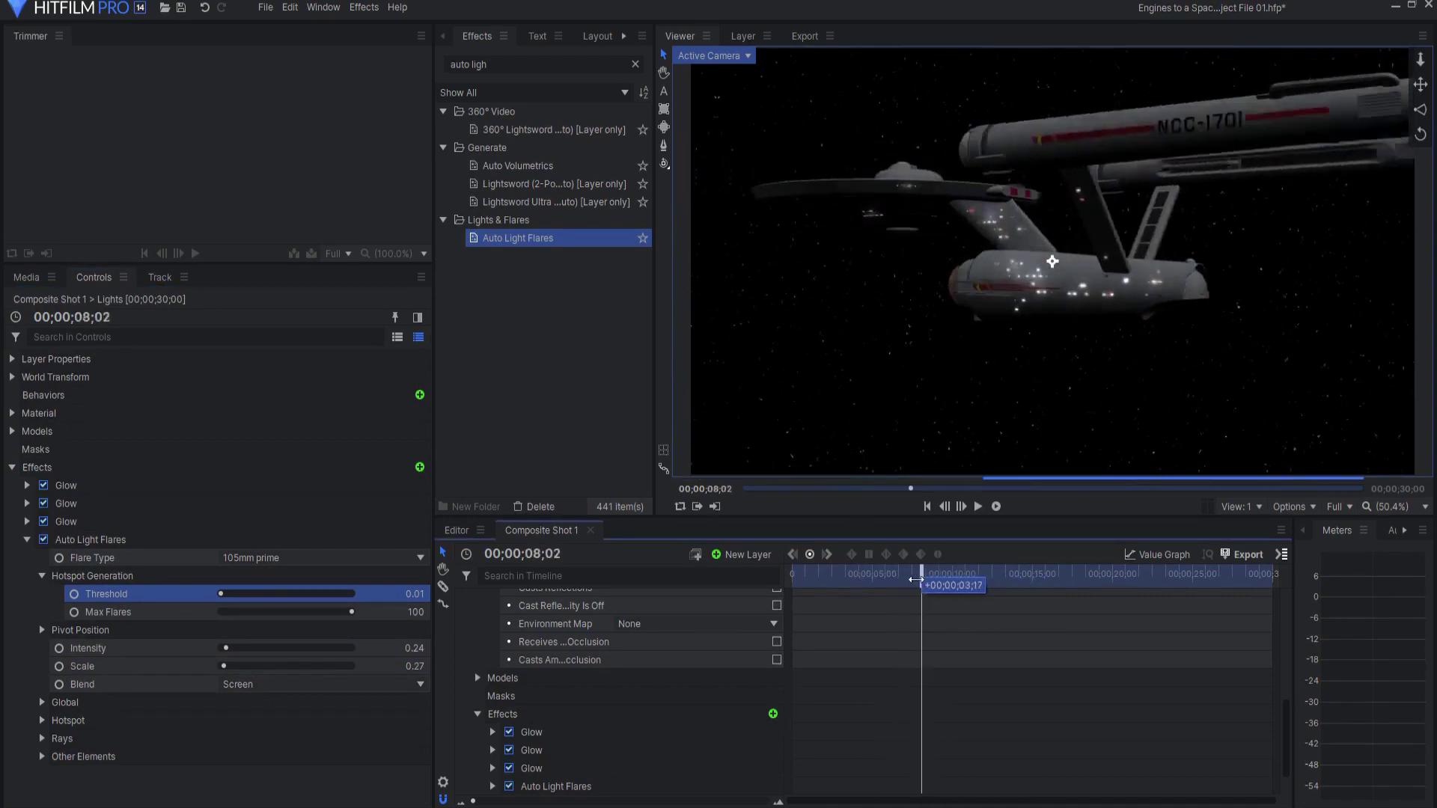
Lower flare intensity to 0.09 and scale to 0.12, then play from about three seconds
{"action": "left_click_drag", "start_coordinate": [915, 580], "coordinate": [850, 580]}
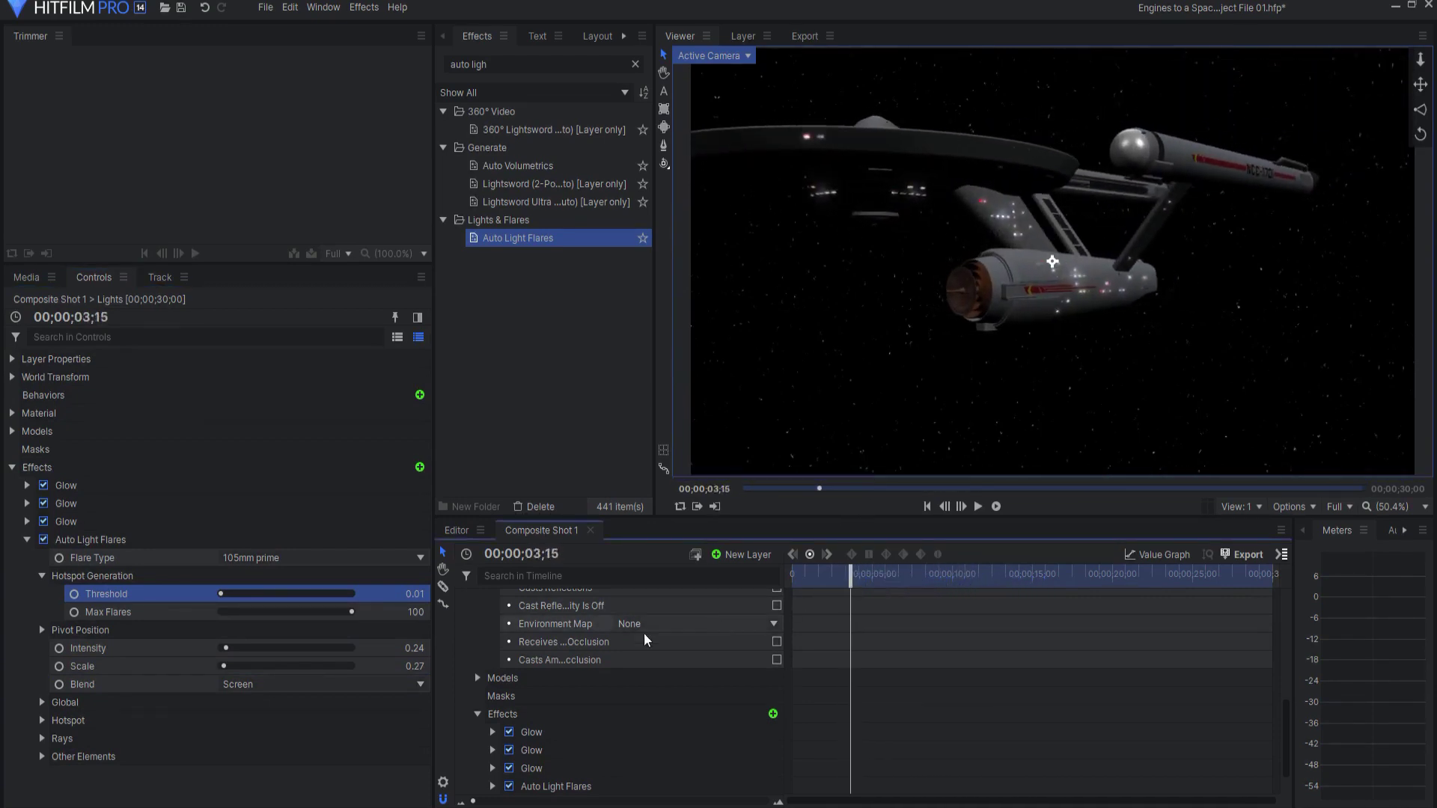
{"action": "left_click_drag", "start_coordinate": [285, 648], "coordinate": [247, 648]}
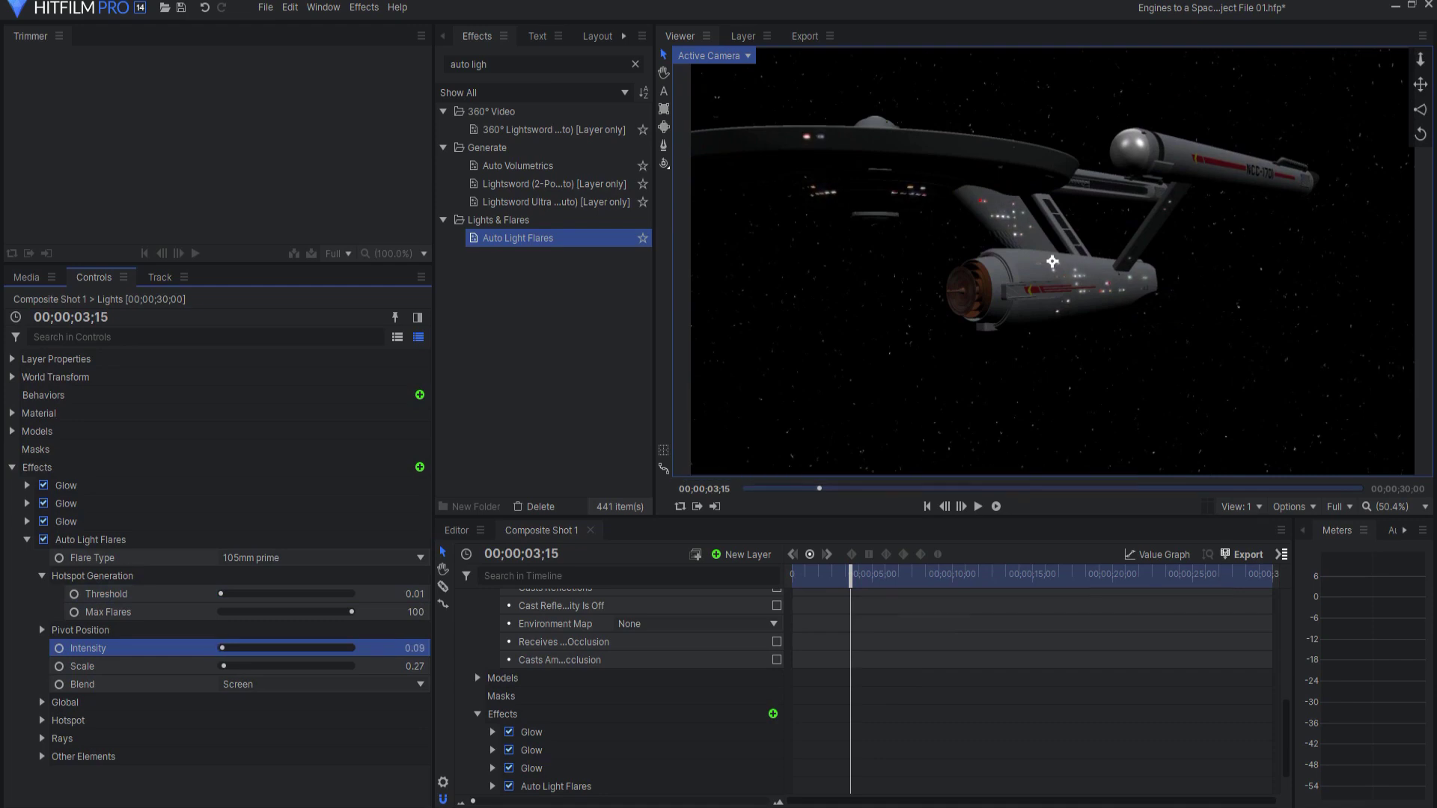
{"action": "left_click_drag", "start_coordinate": [285, 667], "coordinate": [256, 666]}
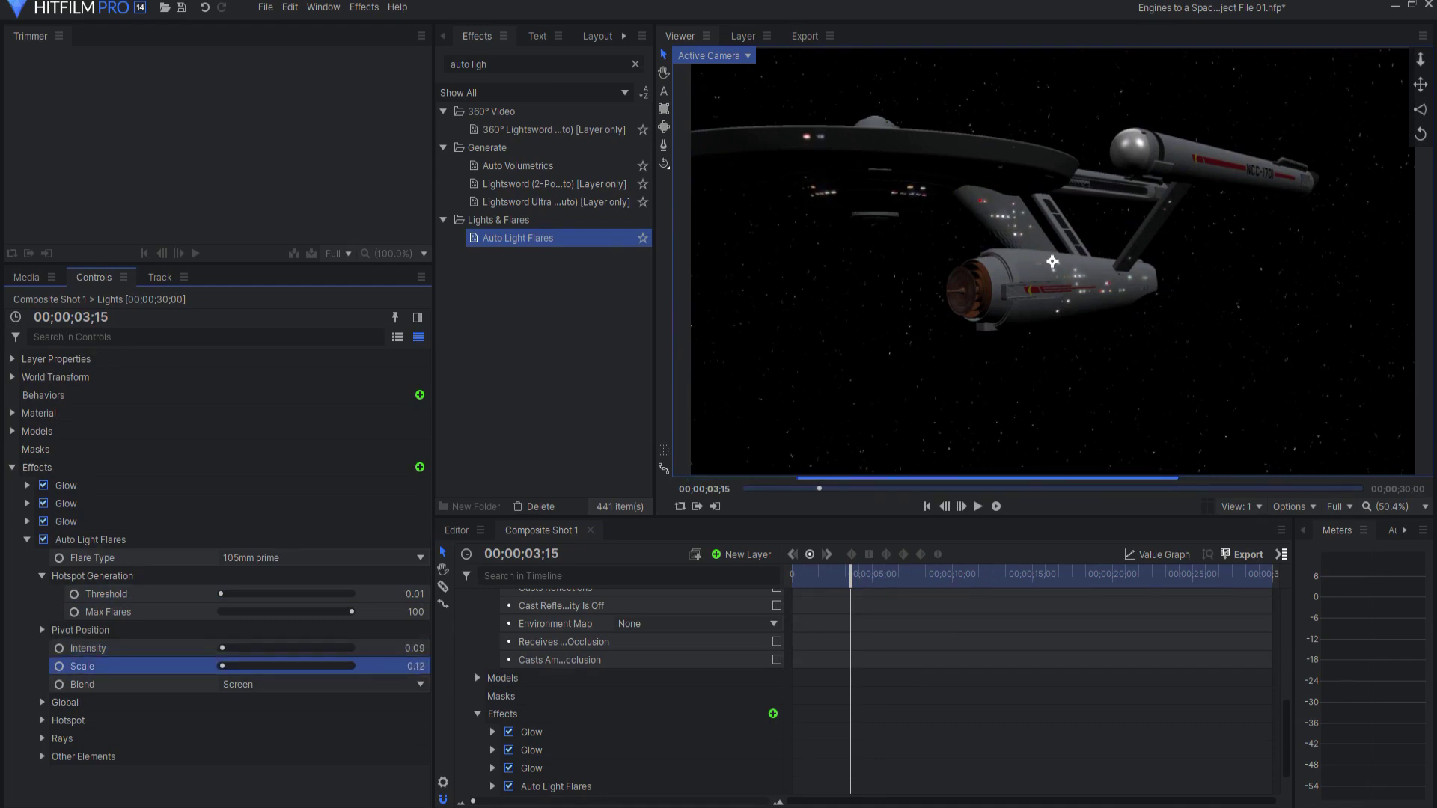
{"action": "left_click_drag", "start_coordinate": [851, 583], "coordinate": [898, 573]}
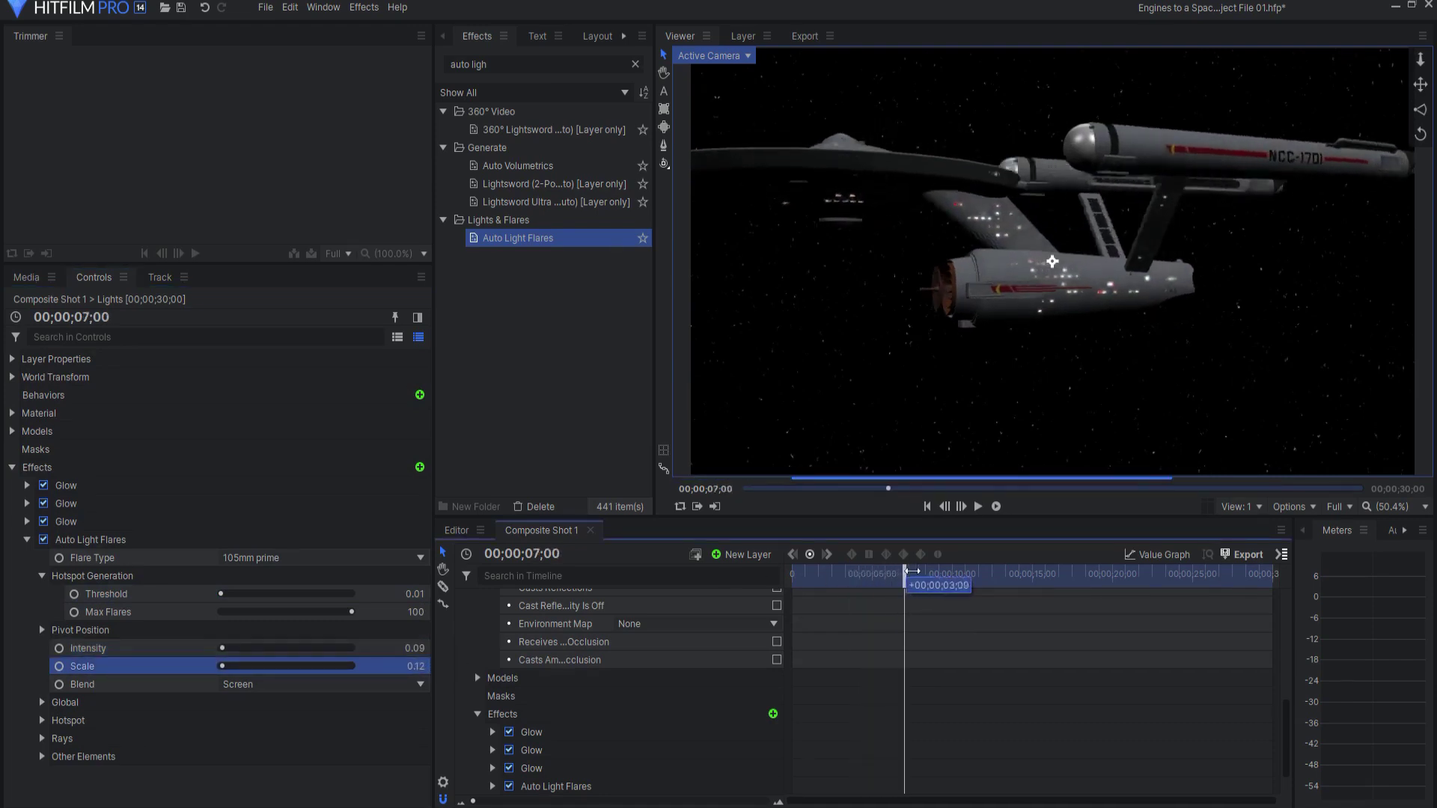
{"action": "left_click_drag", "start_coordinate": [898, 574], "coordinate": [841, 574]}
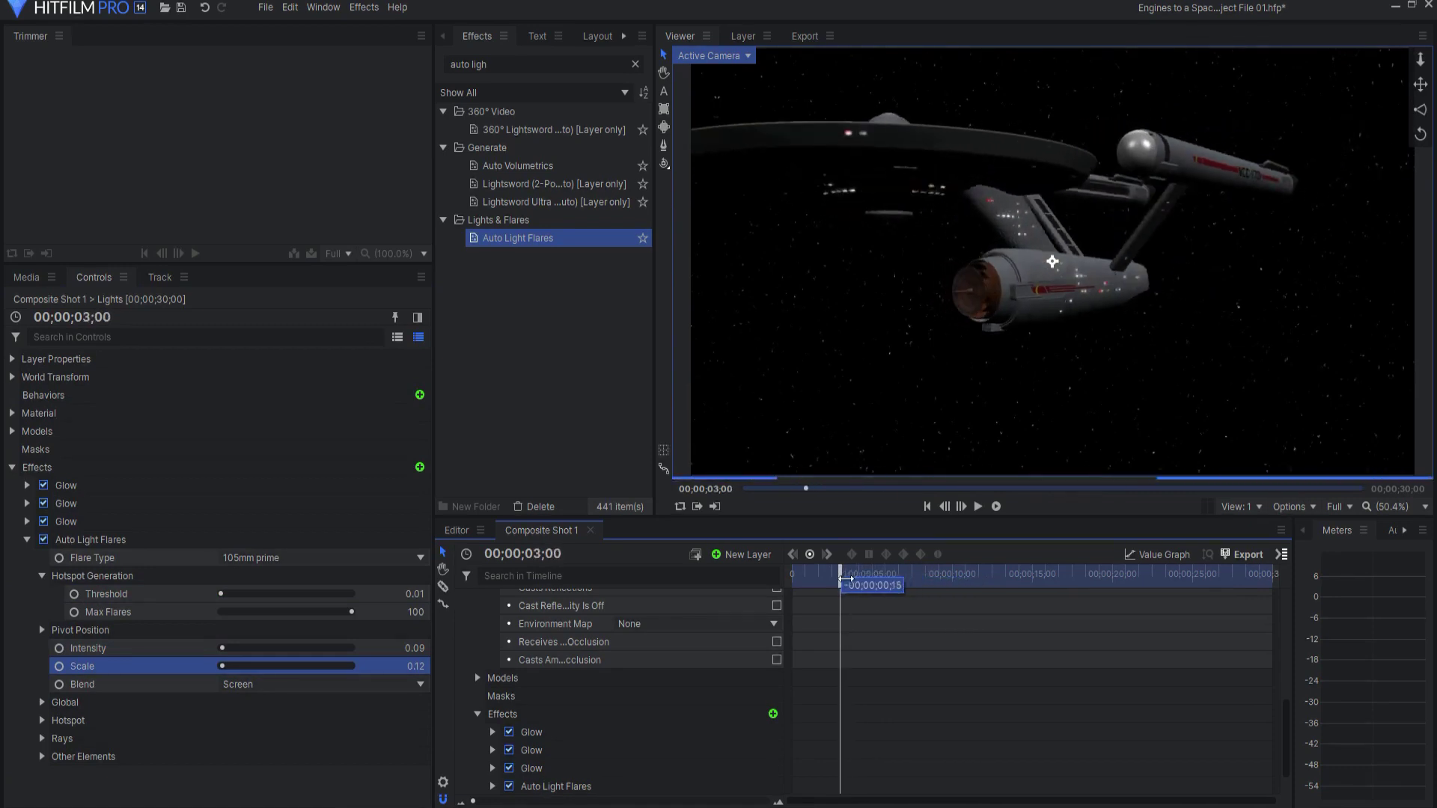
{"action": "key", "text": "space"}
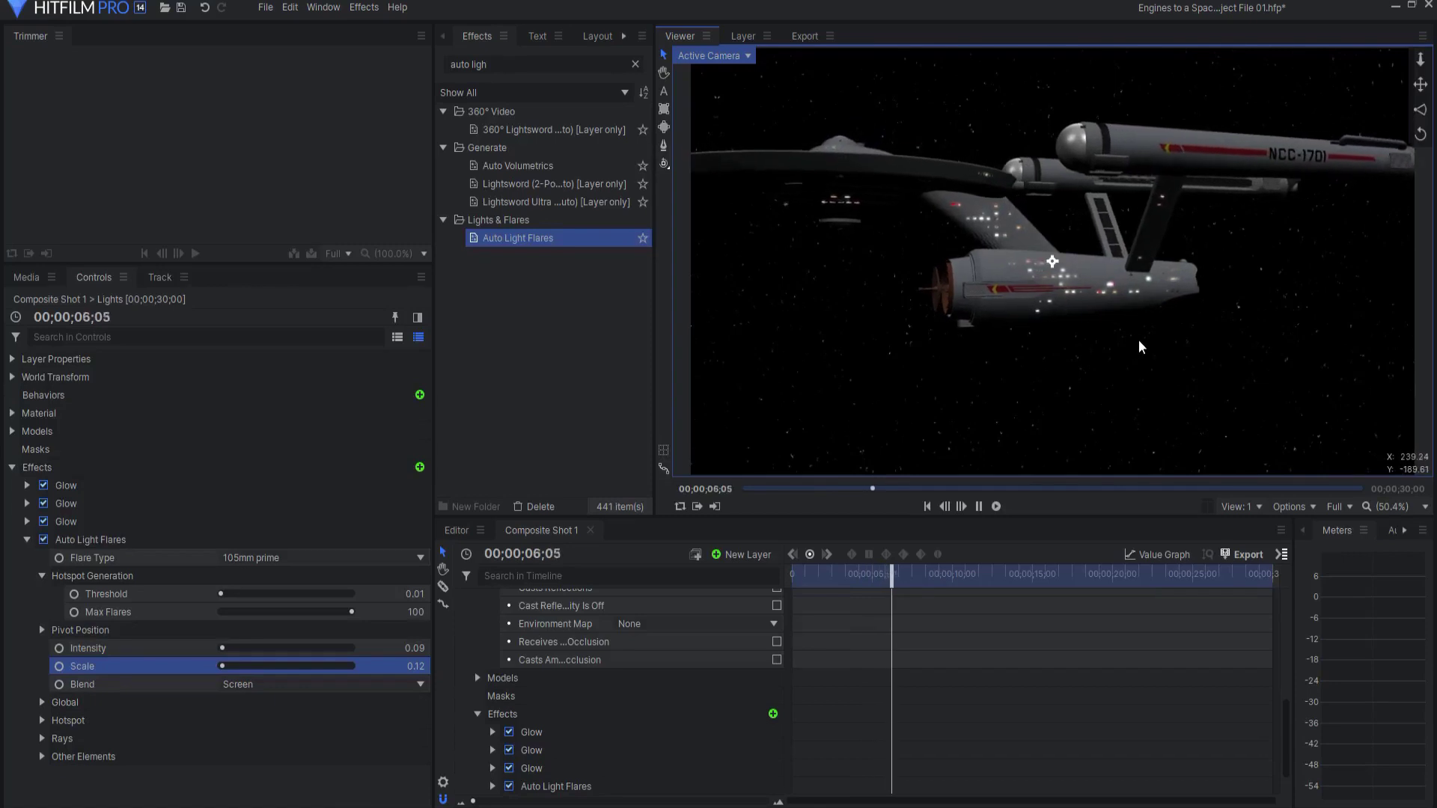
Collapse the Lights layer's properties and replay the shot from about 04;10
{"action": "scroll", "coordinate": [636, 639], "scroll_direction": "up", "scroll_amount": 5}
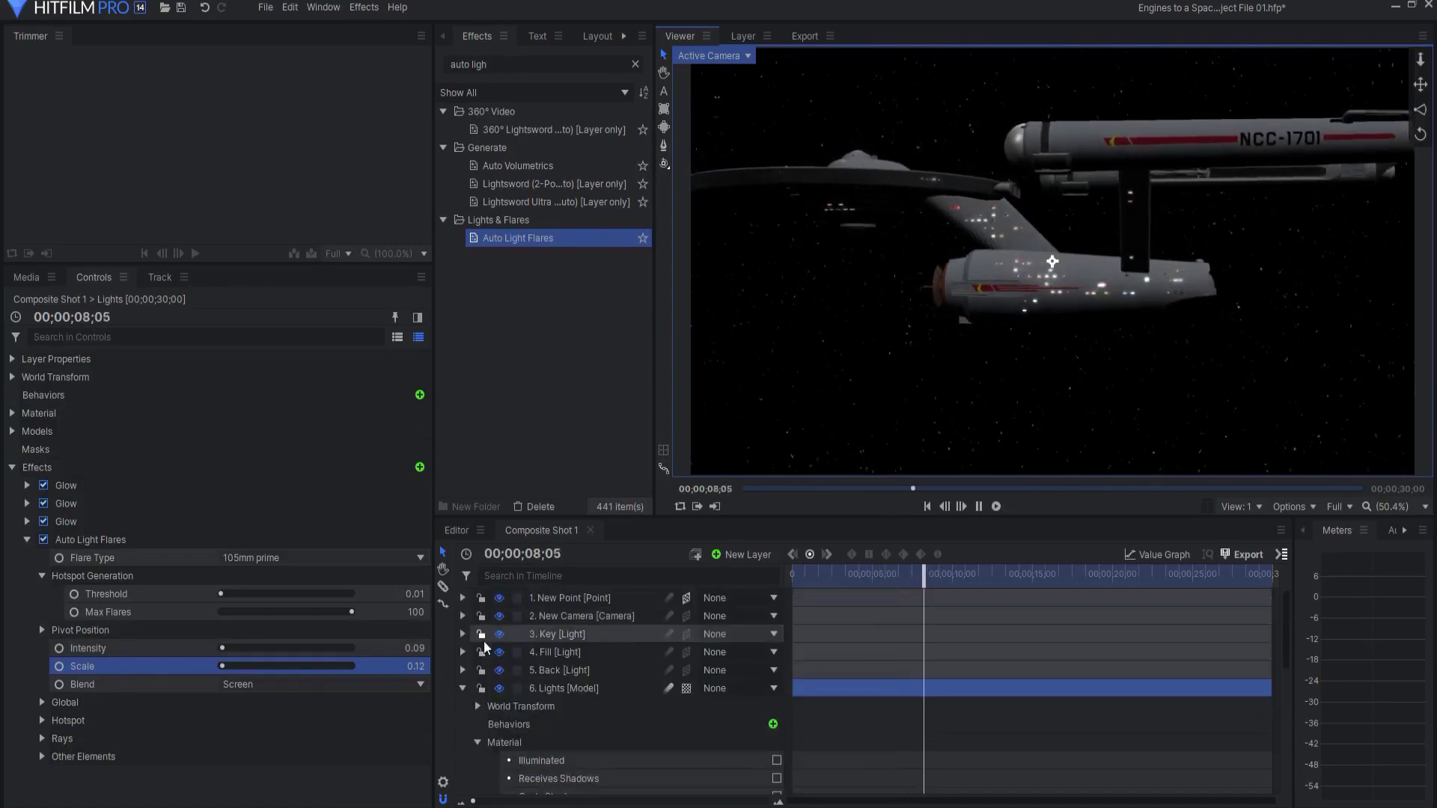
{"action": "left_click", "coordinate": [463, 689]}
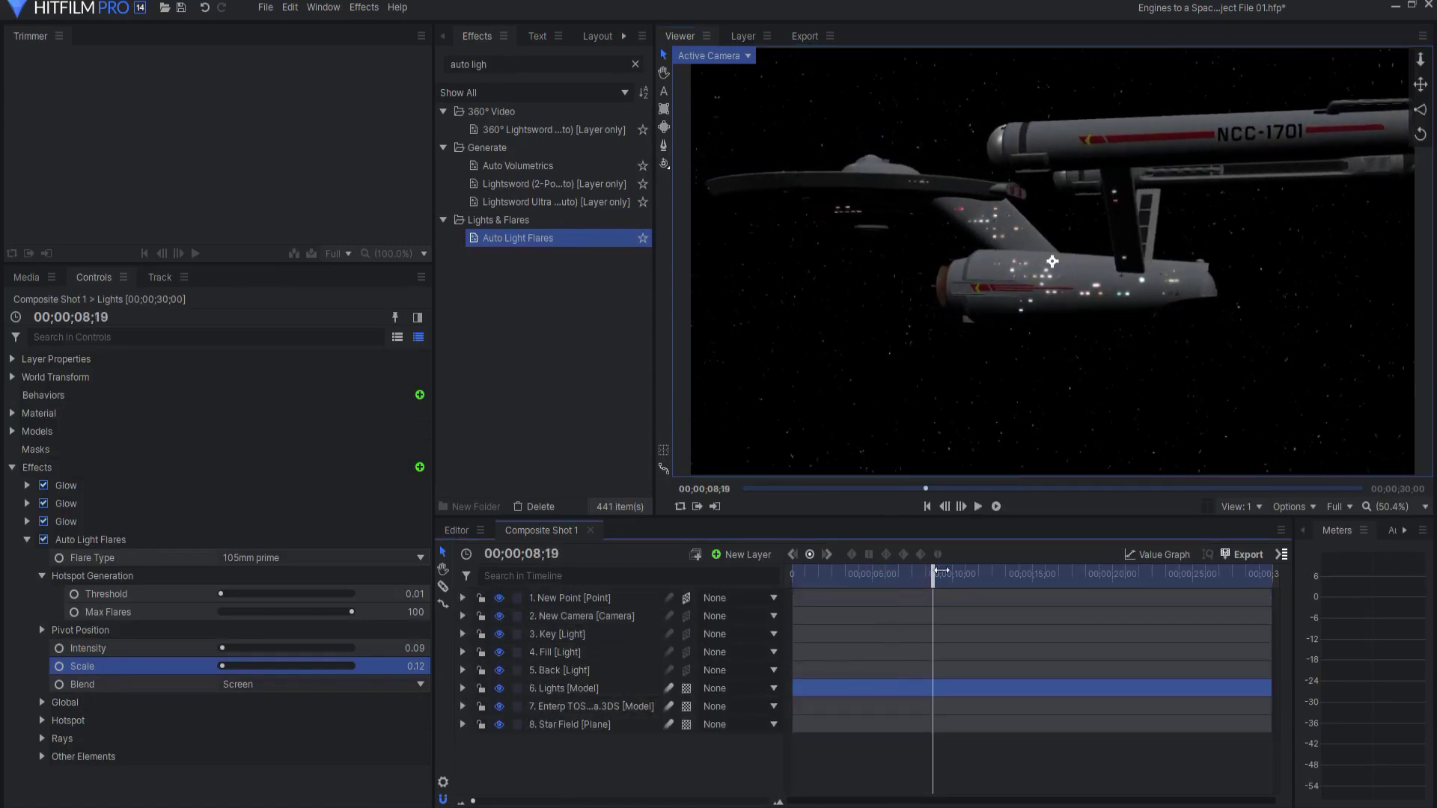
{"action": "left_click_drag", "start_coordinate": [941, 571], "coordinate": [869, 572]}
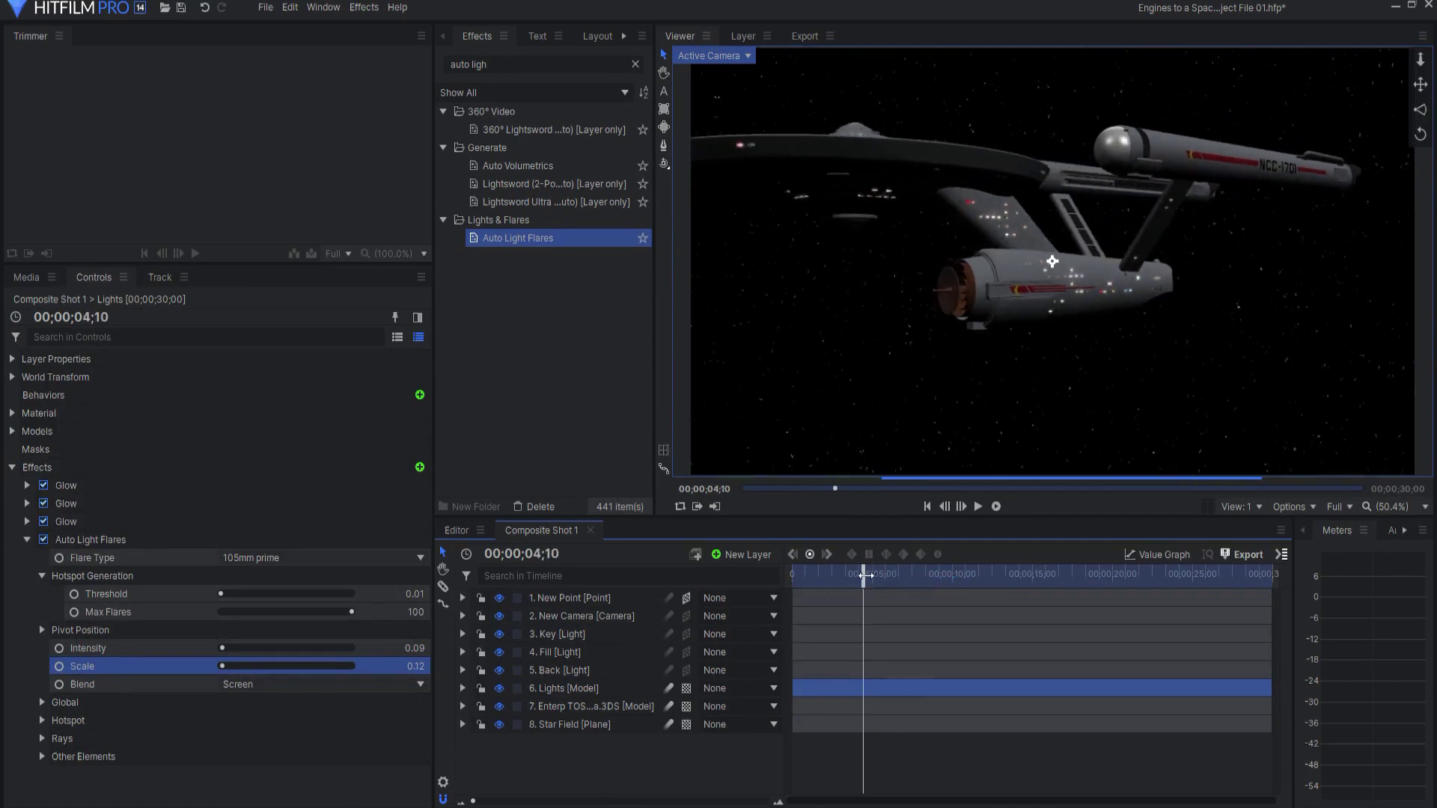
{"action": "left_click", "coordinate": [977, 507]}
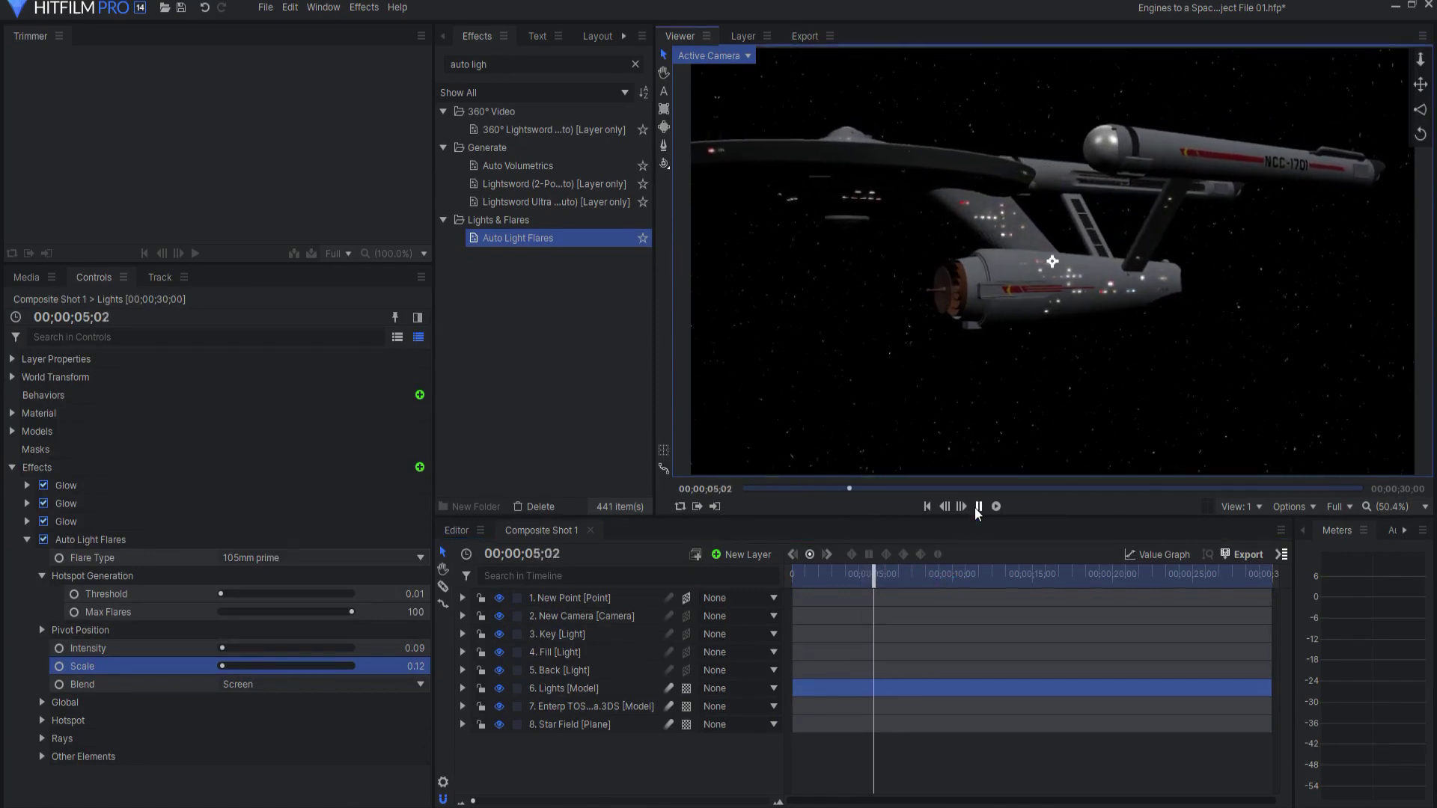